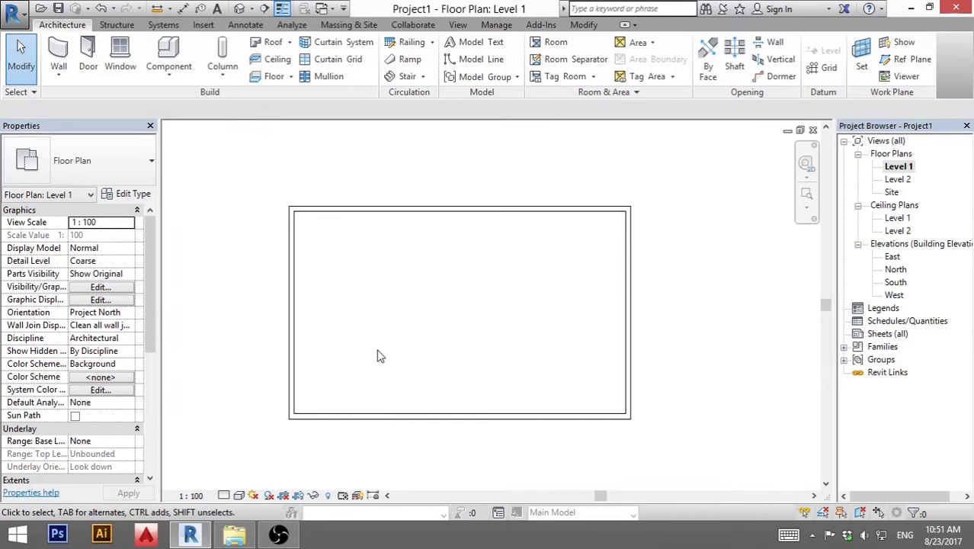
Start a new Family from the application menu to reach the Select Template File dialog
click(13, 10)
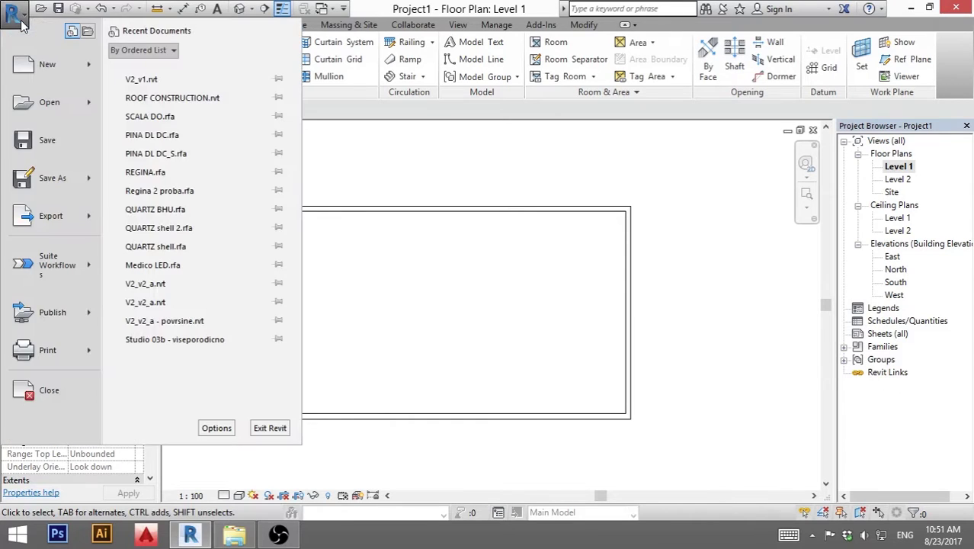
mouse_move(44, 72)
click(207, 124)
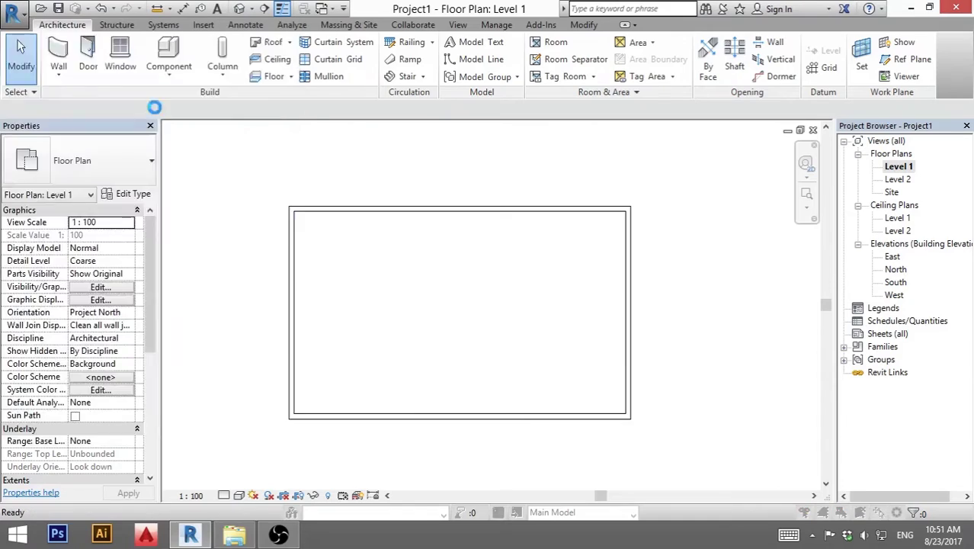
Create Family1 from the English Metric Lighting Fixture ceiling based template
drag(322, 64, 515, 54)
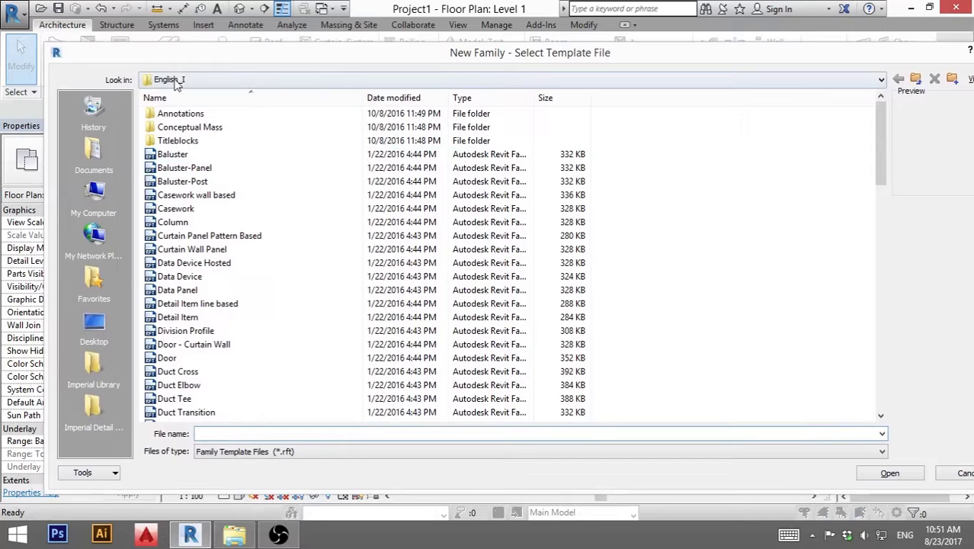
click(915, 78)
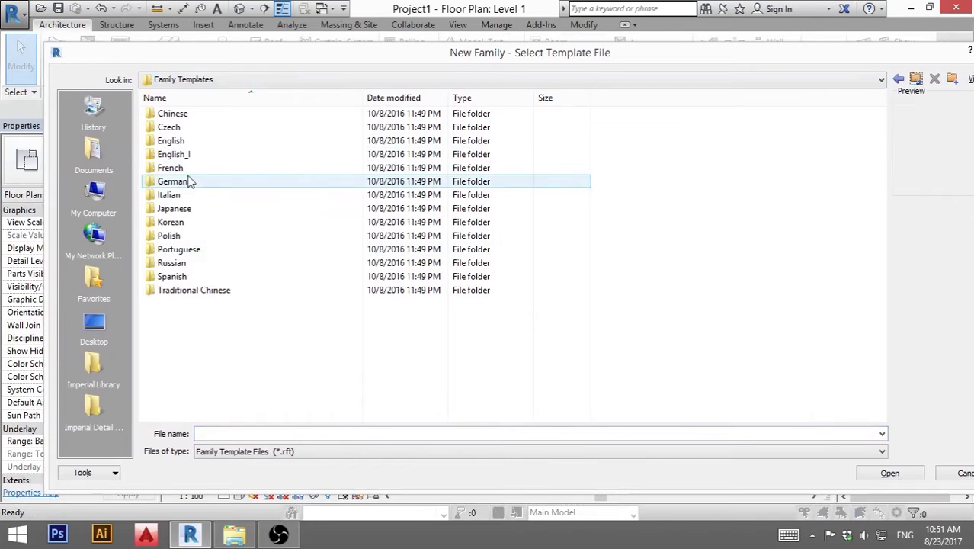
double_click(172, 141)
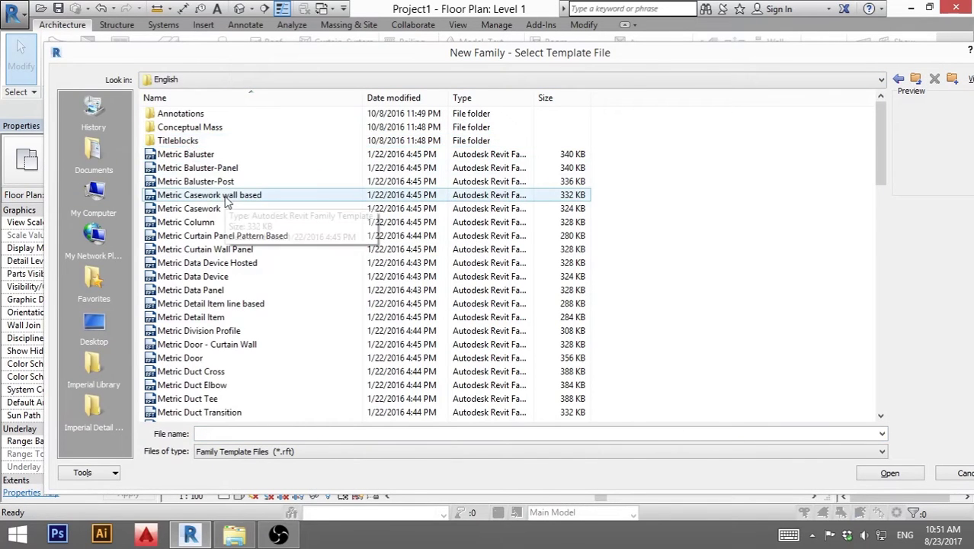
scroll(272, 276, down, 6)
scroll(275, 279, down, 4)
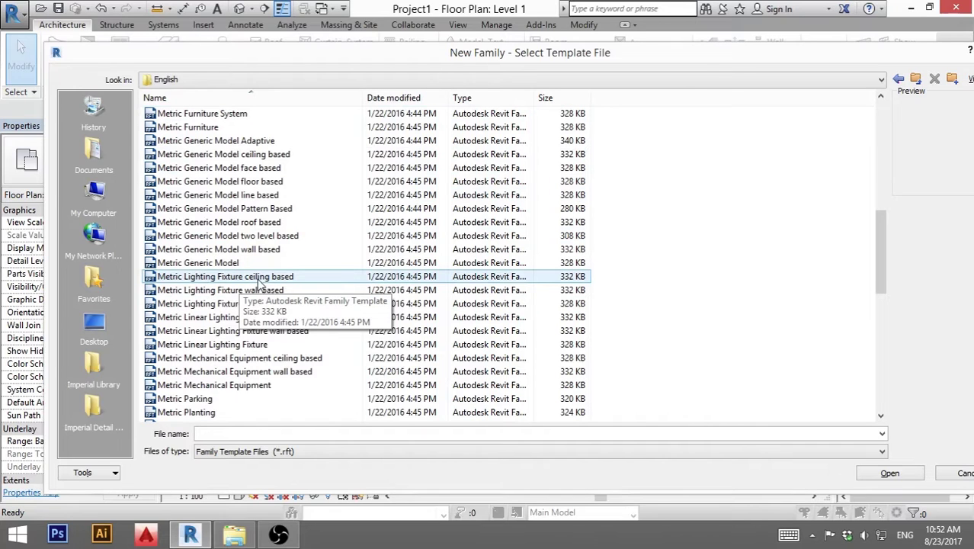
double_click(170, 282)
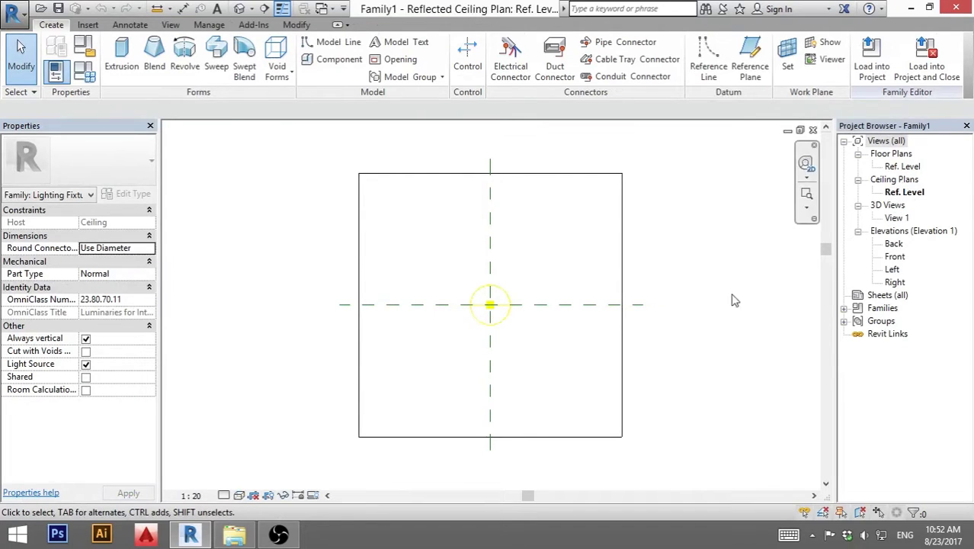
Select the template's light source at the centre of the ceiling plan
scroll(528, 317, up, 2)
scroll(481, 293, down, 1)
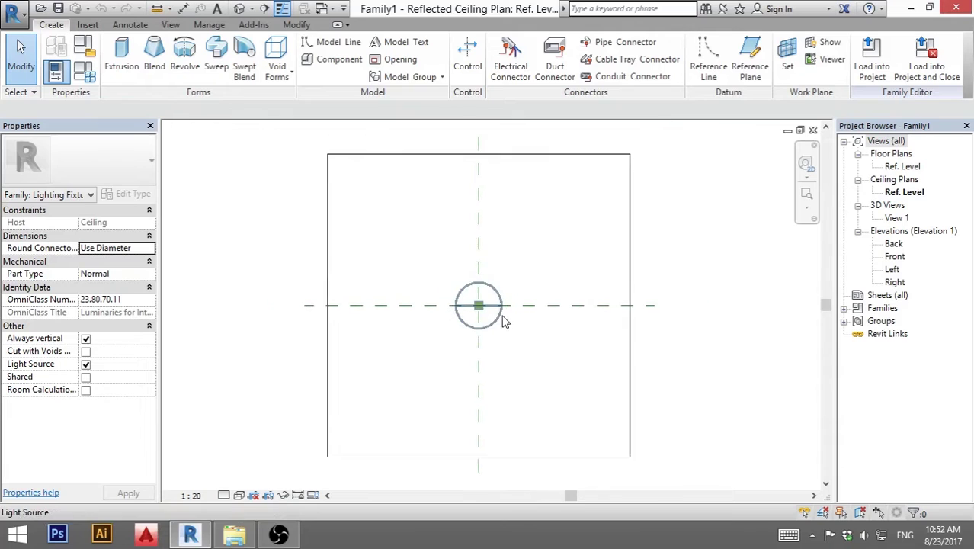
middle_drag(565, 321, 473, 318)
click(402, 158)
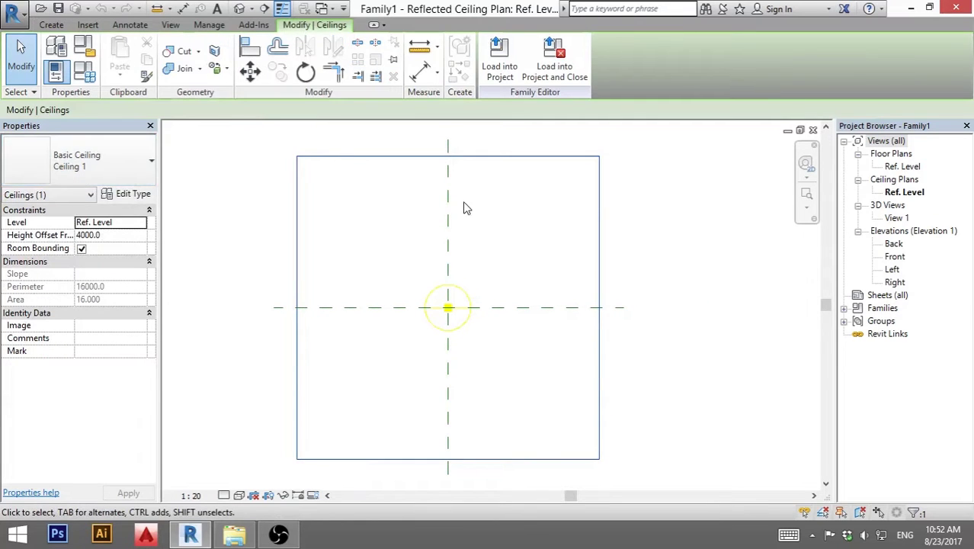
click(480, 228)
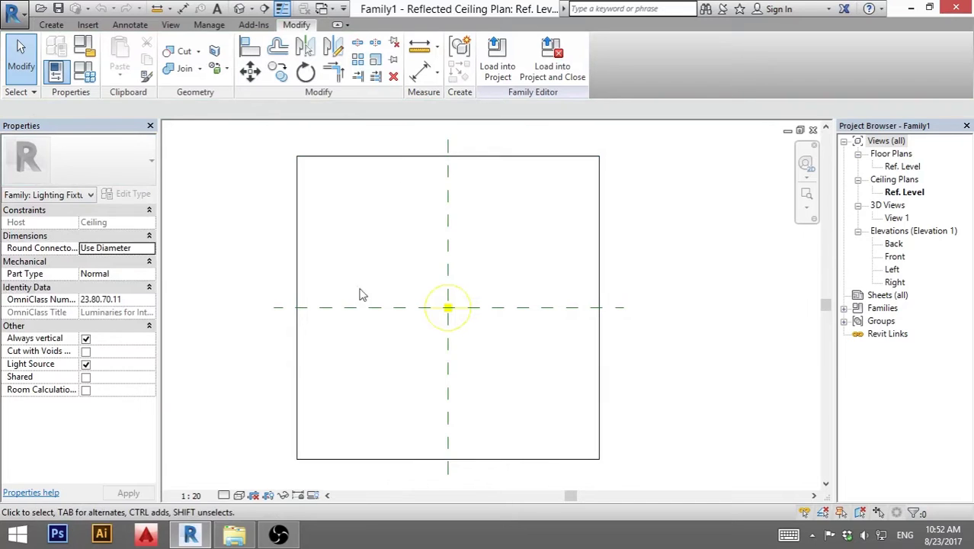
scroll(470, 328, up, 2)
scroll(655, 309, down, 1)
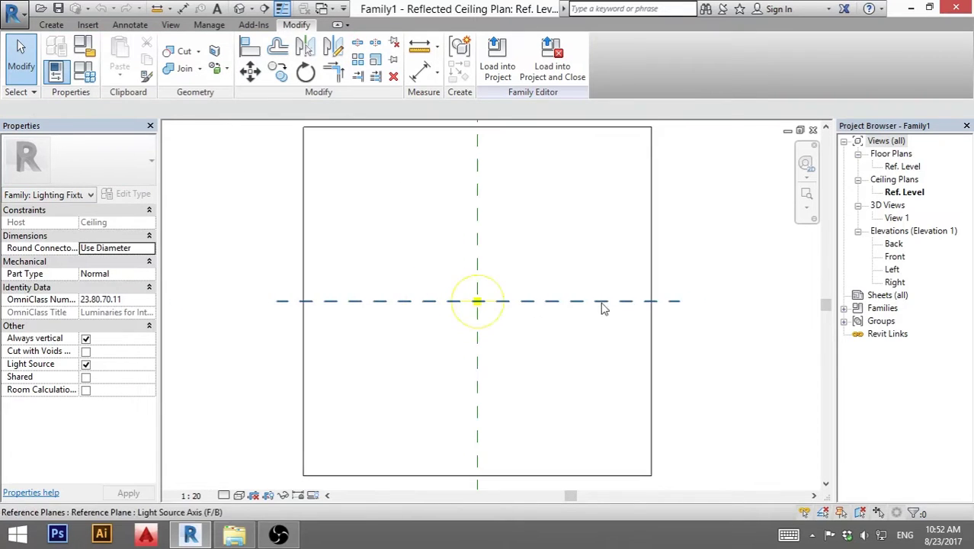
scroll(499, 323, up, 2)
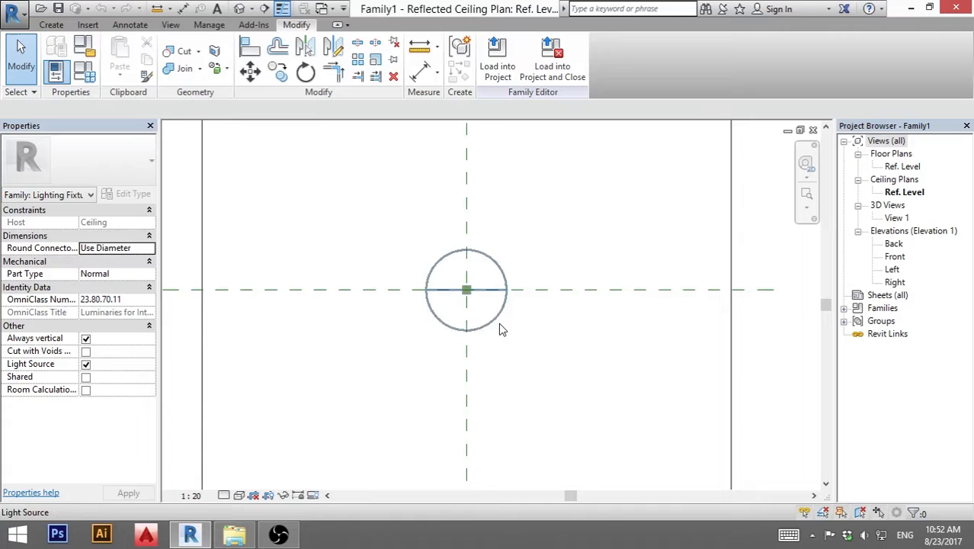
click(497, 321)
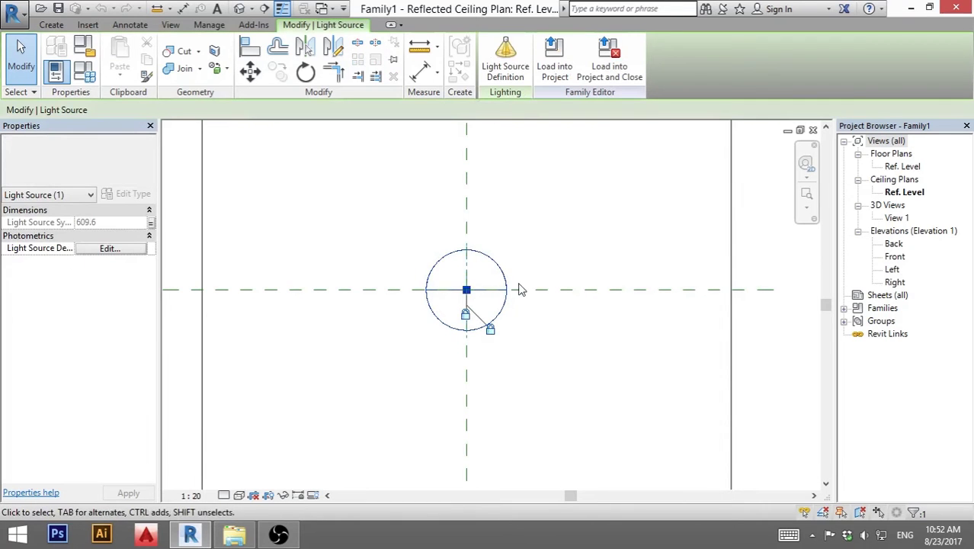
Set the light source's distribution to Photometric Web in Light Source Definition
click(510, 76)
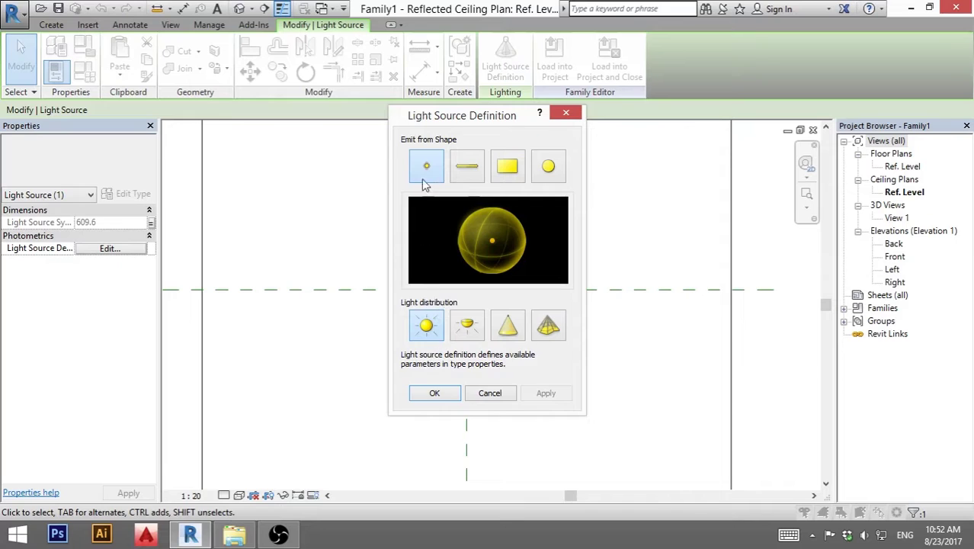
click(466, 326)
click(508, 326)
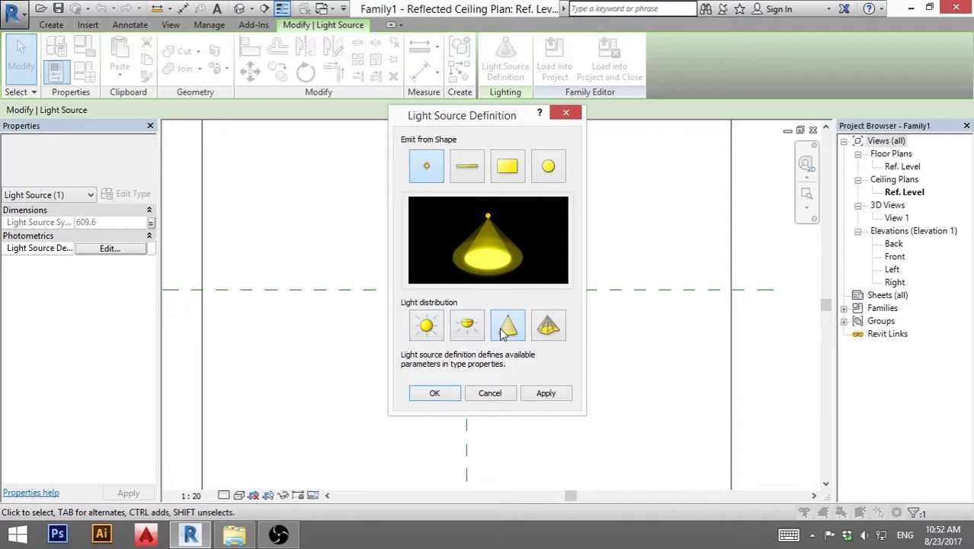
click(428, 328)
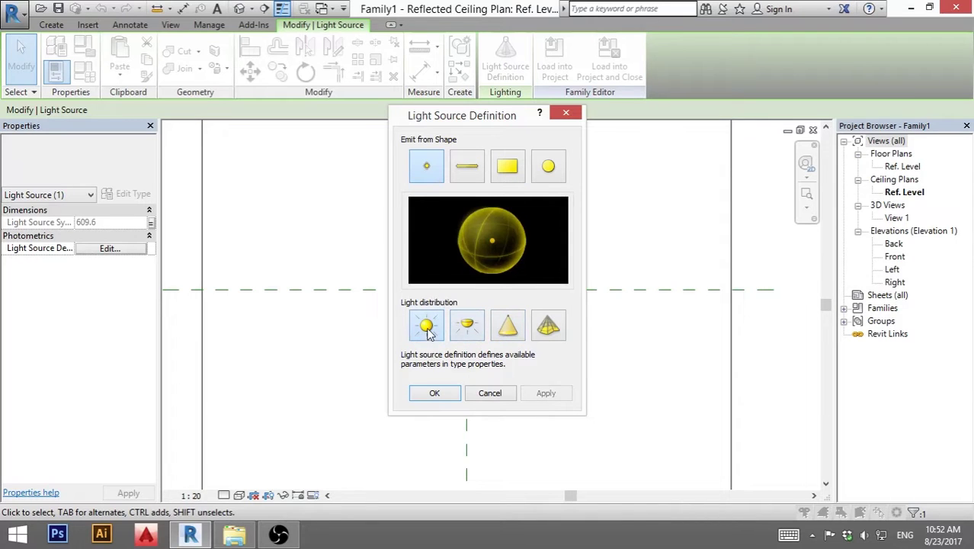
click(548, 335)
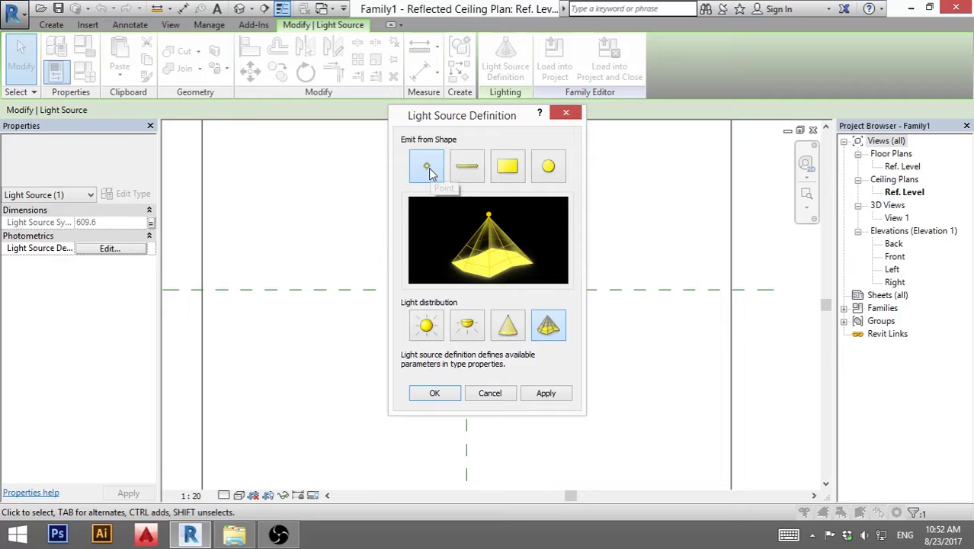
click(545, 393)
click(436, 393)
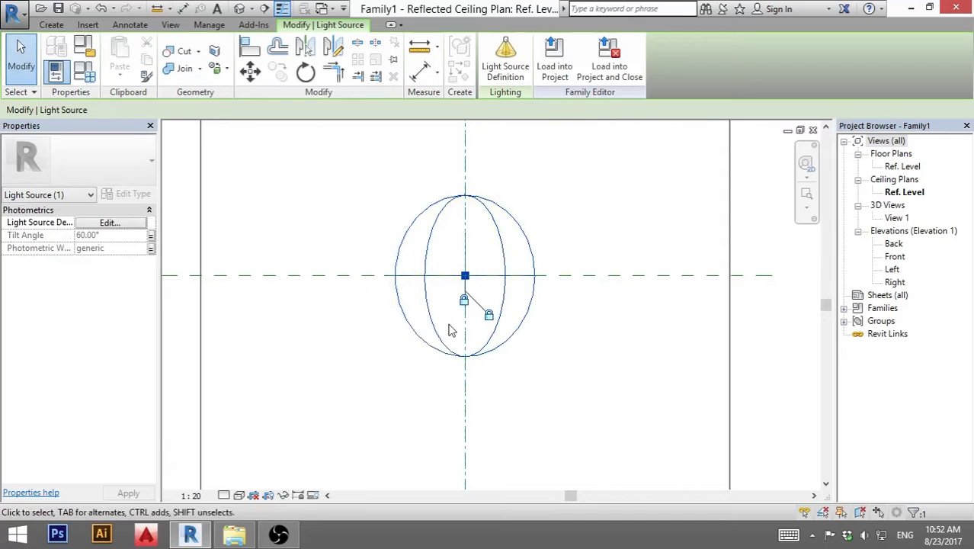
In the Front elevation, set the light source Tilt Angle to 90 in Family Types
double_click(895, 256)
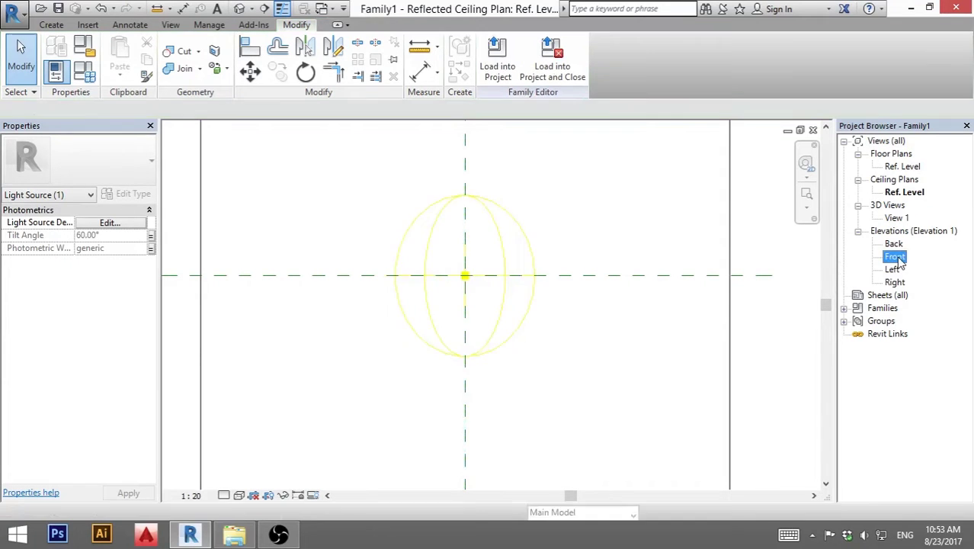
scroll(472, 194, up, 3)
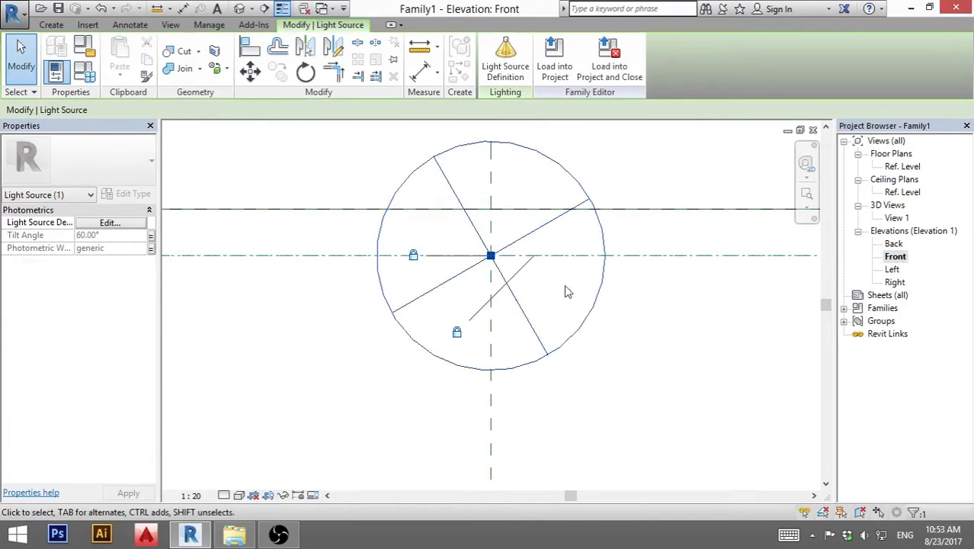
click(86, 79)
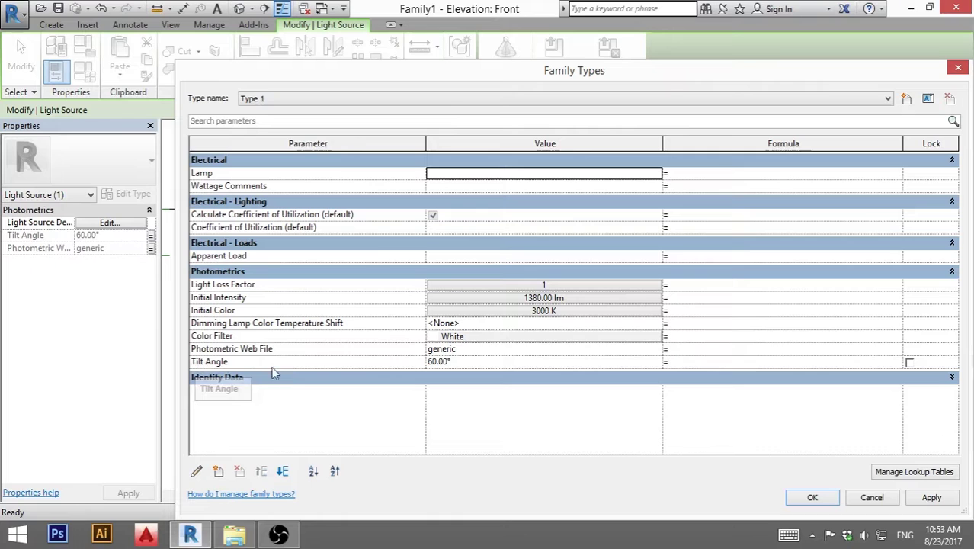
drag(445, 62, 314, 38)
click(375, 319)
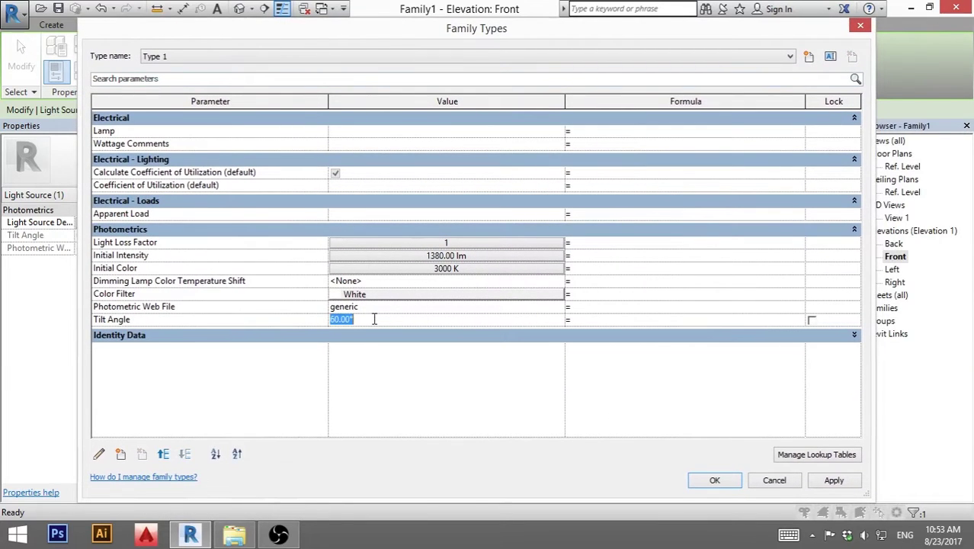
text(90)
click(835, 482)
click(724, 482)
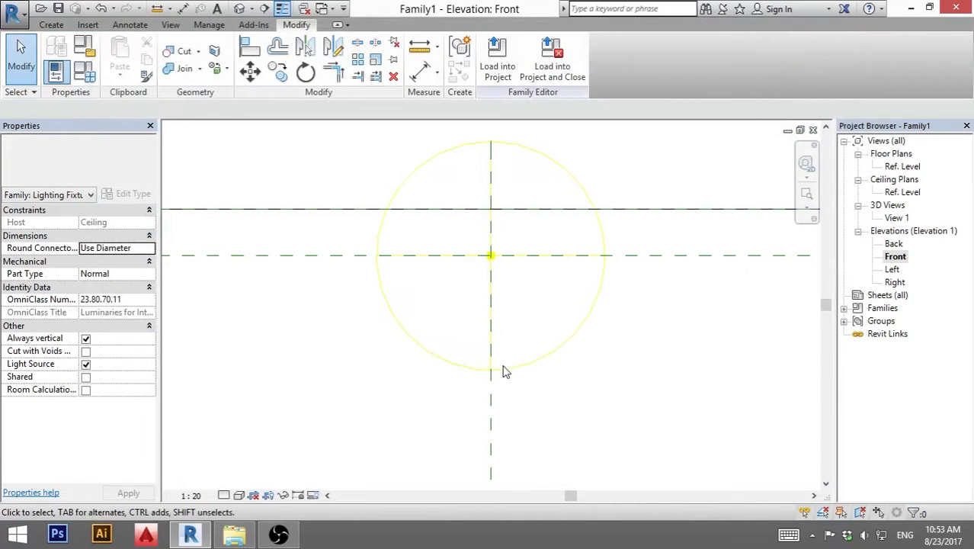
Change the Light Source Elevation plane's distance from the ceiling from 250 to 1
scroll(533, 396, down, 2)
middle_drag(579, 437, 515, 367)
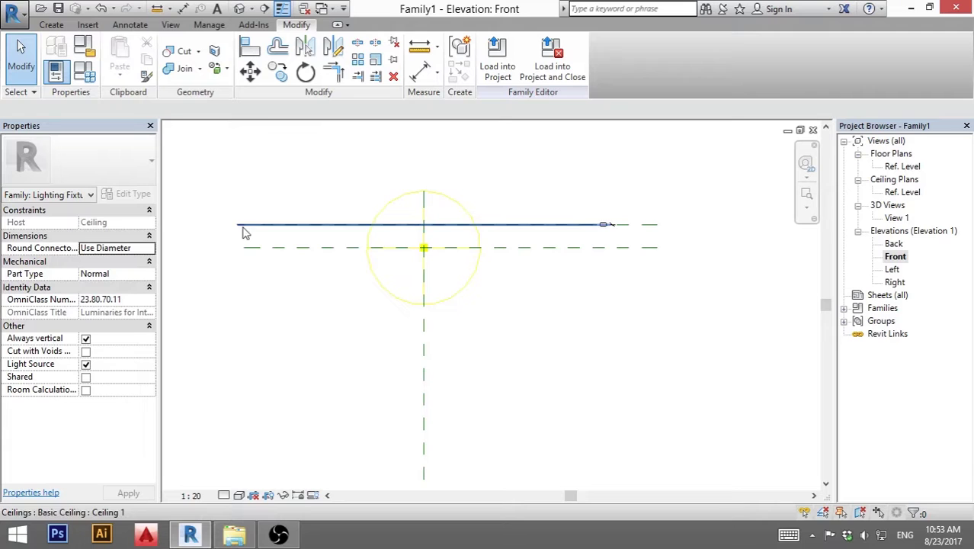
click(526, 249)
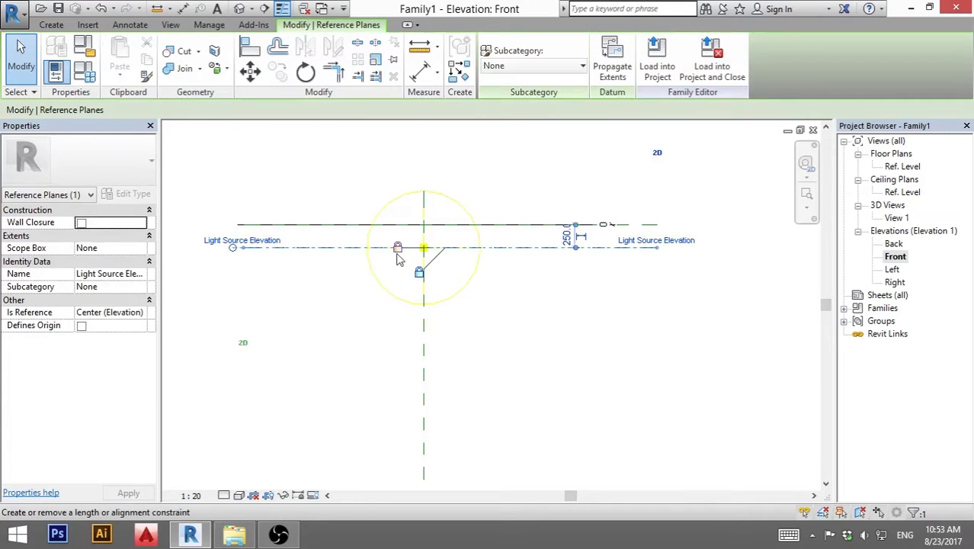
scroll(495, 244, up, 2)
click(609, 236)
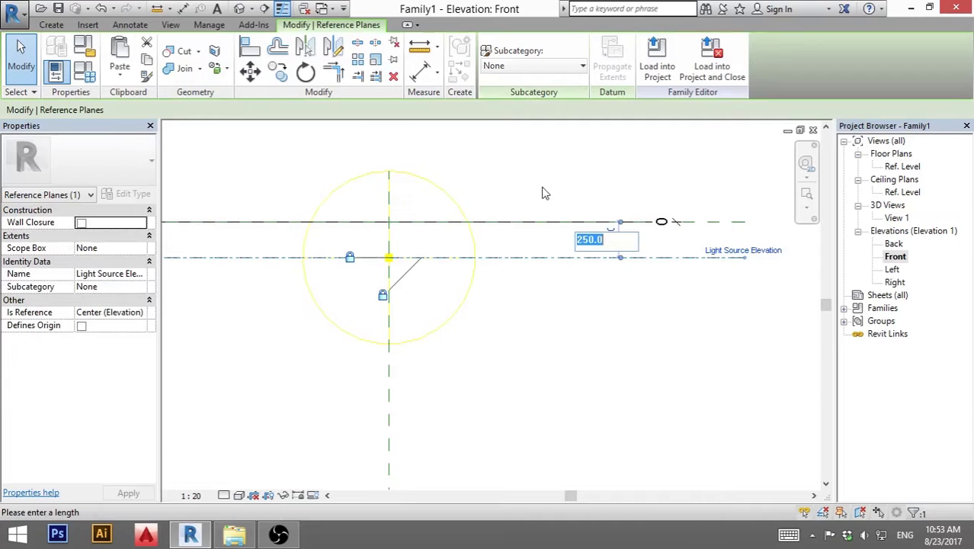
text(110)
key(Return)
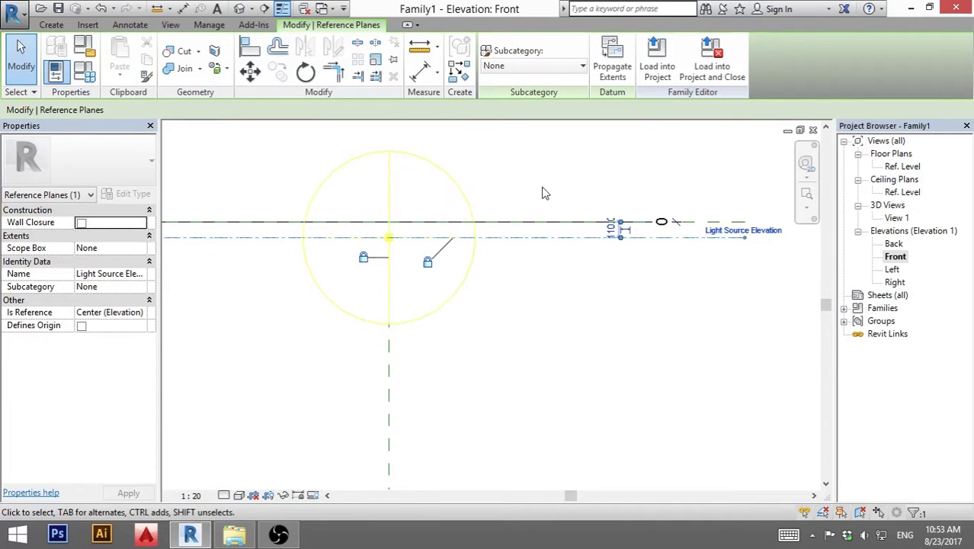
key(Escape)
scroll(553, 317, up, 3)
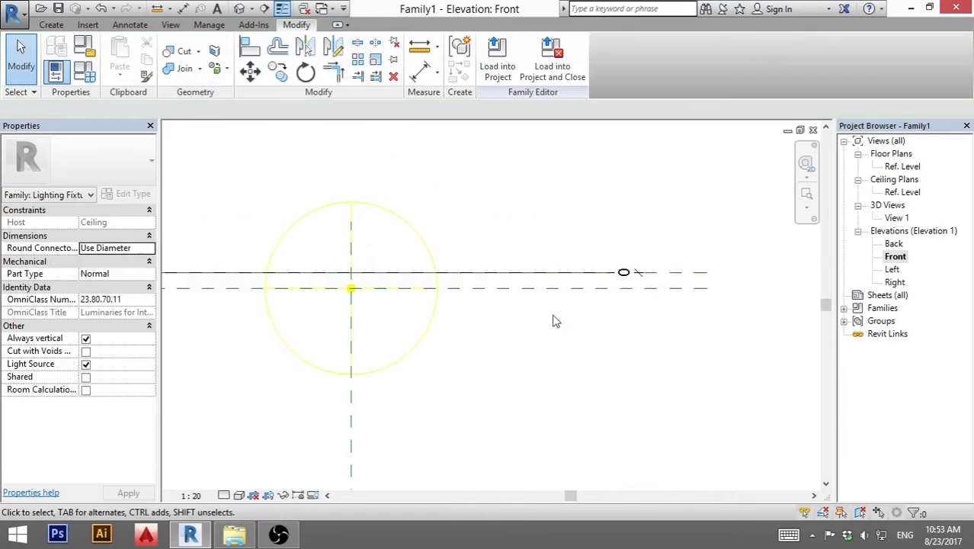
click(694, 264)
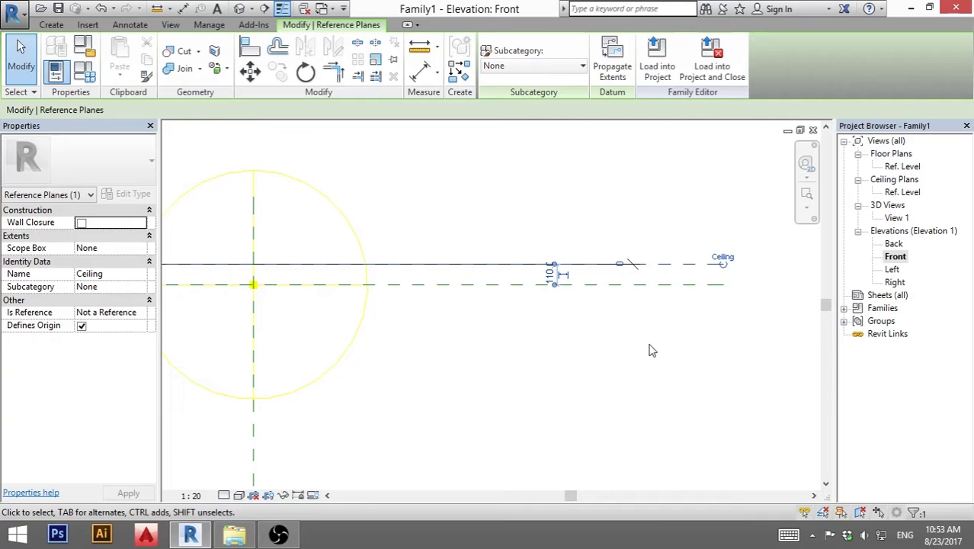
Draw a horizontal reference plane across the Front elevation with RP
key(r)
key(p)
scroll(648, 347, down, 3)
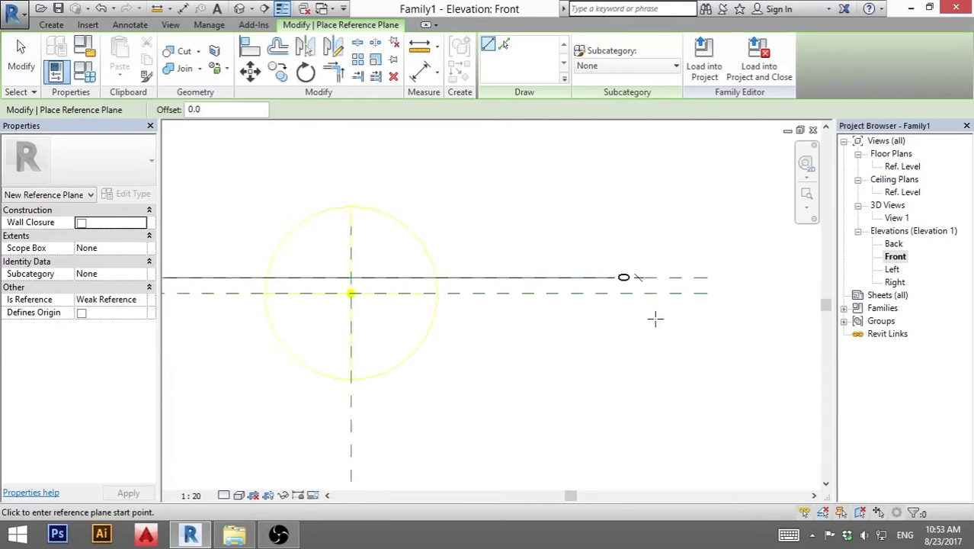
scroll(320, 299, up, 3)
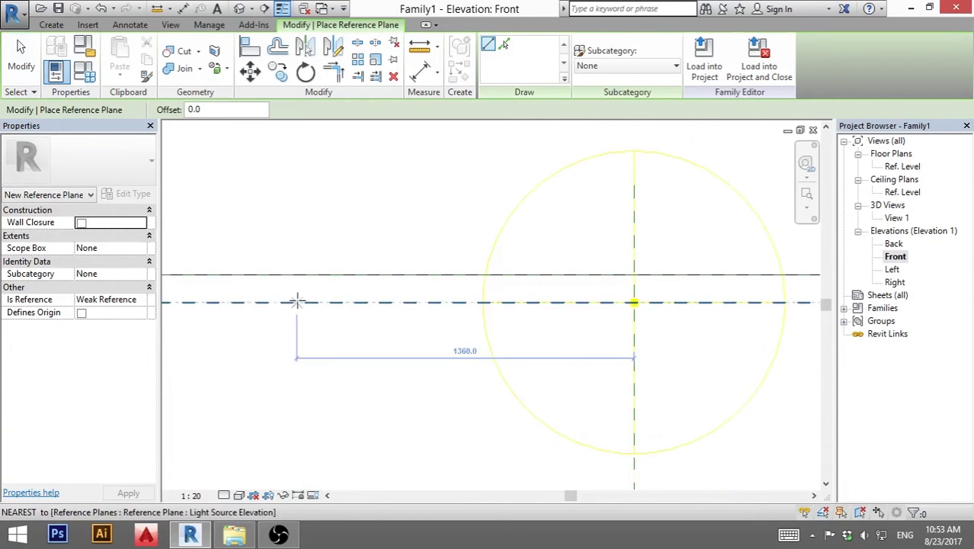
click(283, 294)
scroll(467, 293, down, 4)
scroll(648, 298, up, 2)
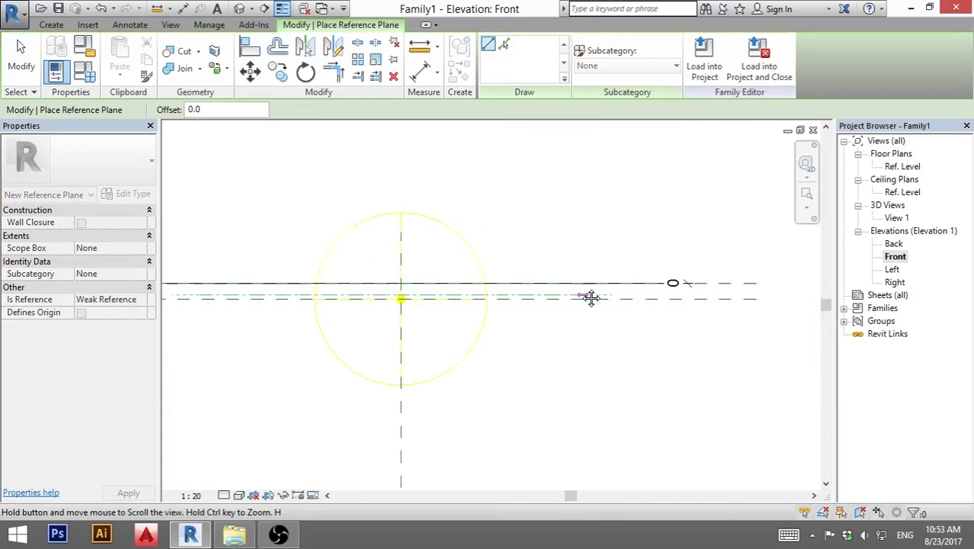
click(734, 299)
key(Escape)
key(Escape)
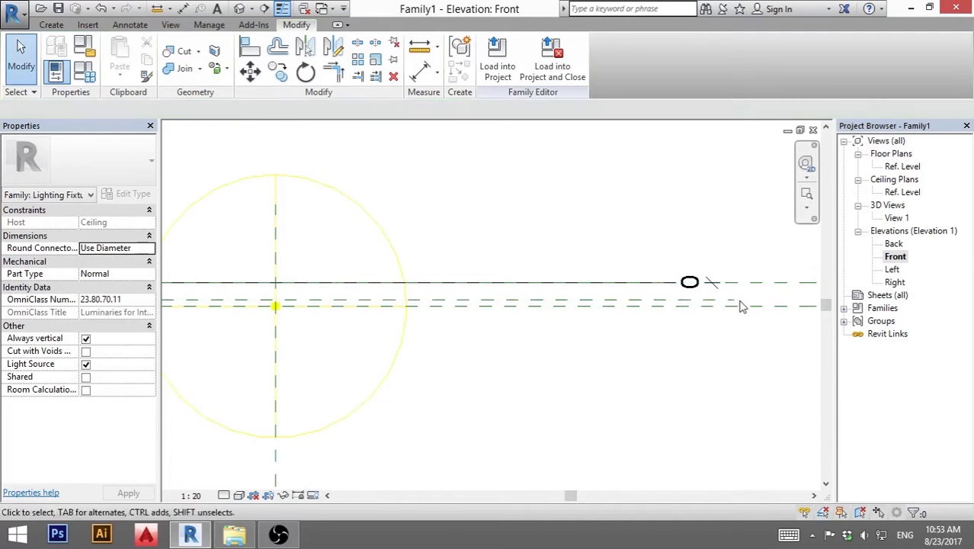
Change the new reference plane's distance from 81.2 to 100
scroll(739, 303, down, 2)
scroll(491, 308, up, 2)
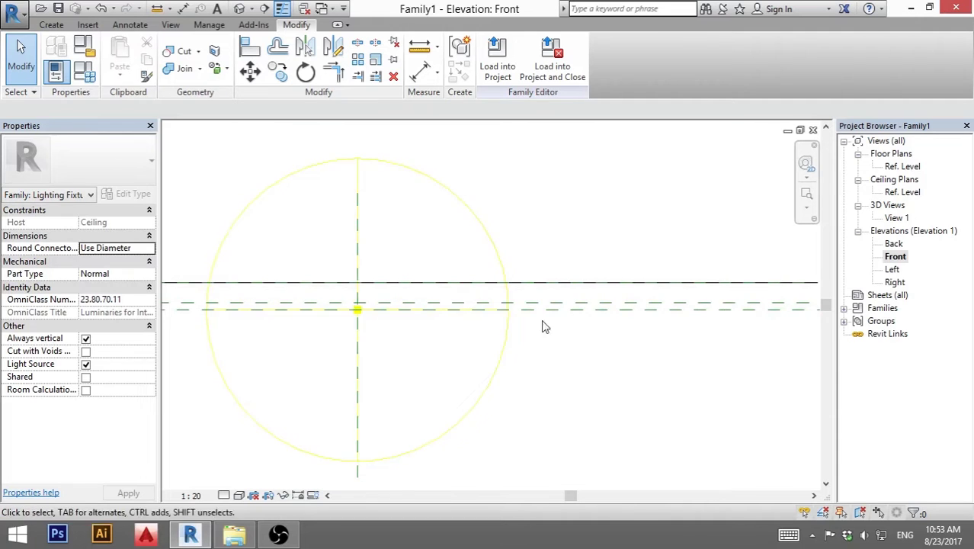
scroll(566, 307, up, 2)
click(566, 307)
scroll(570, 325, down, 3)
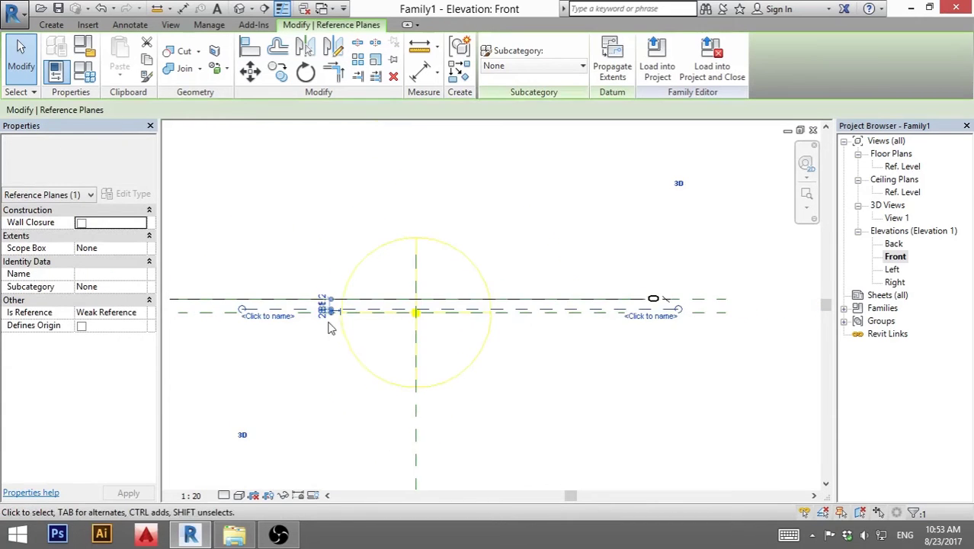
scroll(309, 295, up, 3)
click(350, 279)
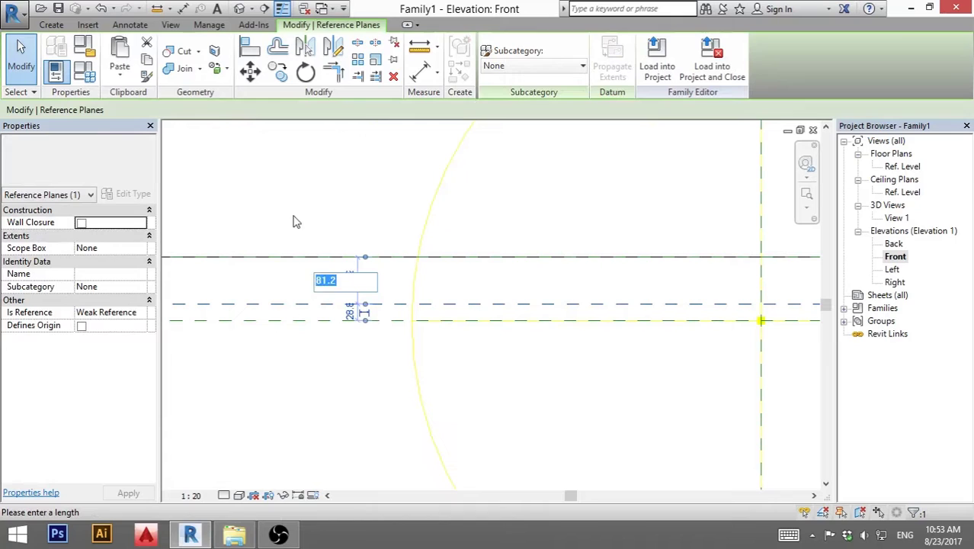
text(100)
key(Return)
key(Escape)
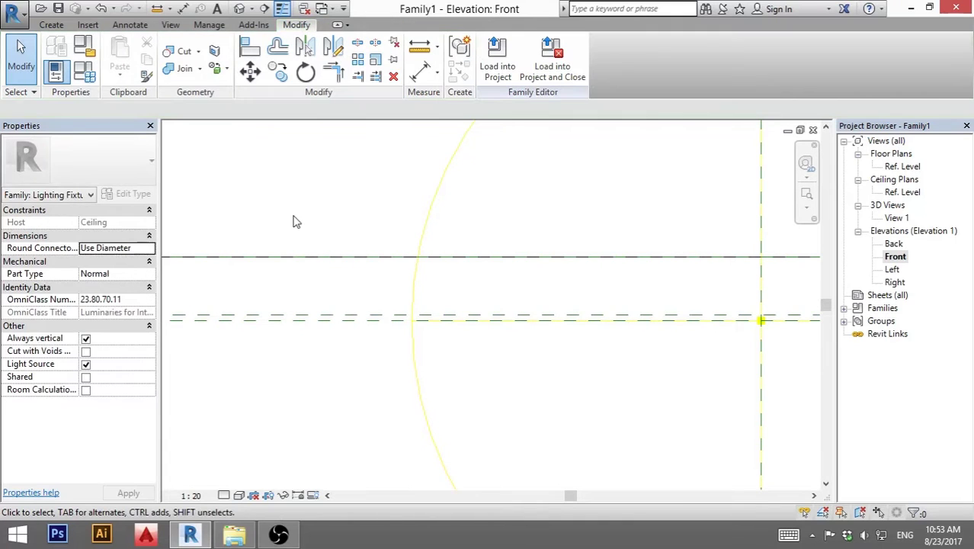
Name the new reference plane 1
scroll(308, 228, down, 1)
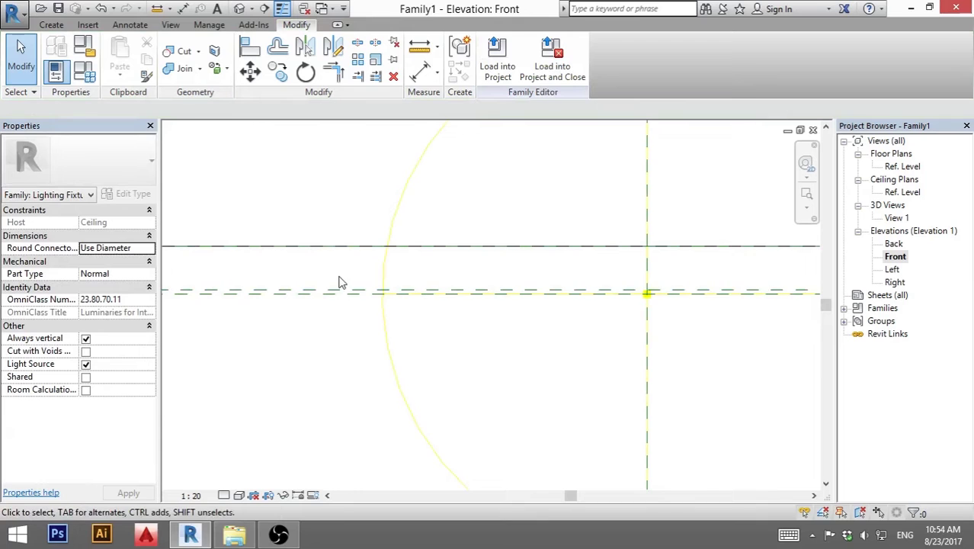
scroll(339, 282, down, 1)
middle_drag(328, 278, 443, 324)
scroll(654, 276, up, 3)
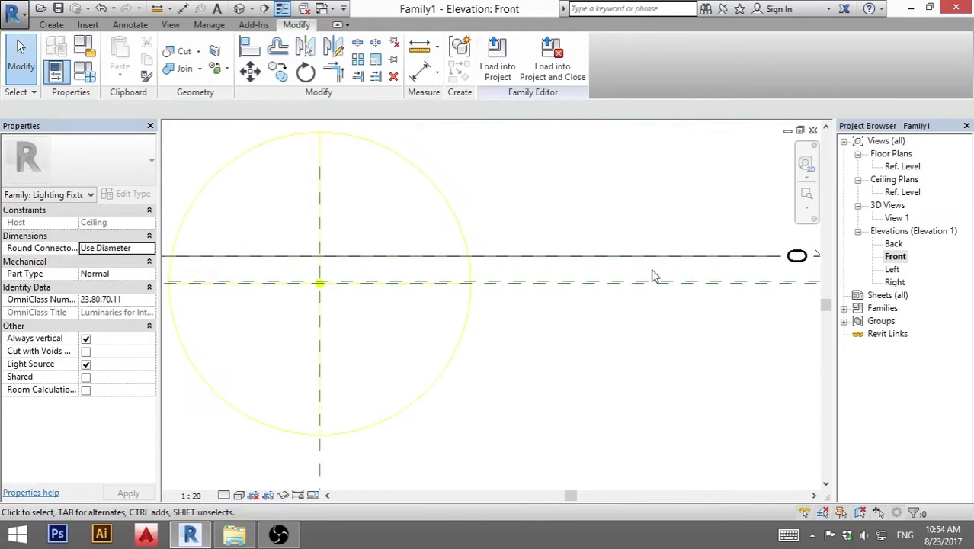
click(637, 283)
scroll(539, 322, down, 1)
middle_drag(539, 321, 627, 305)
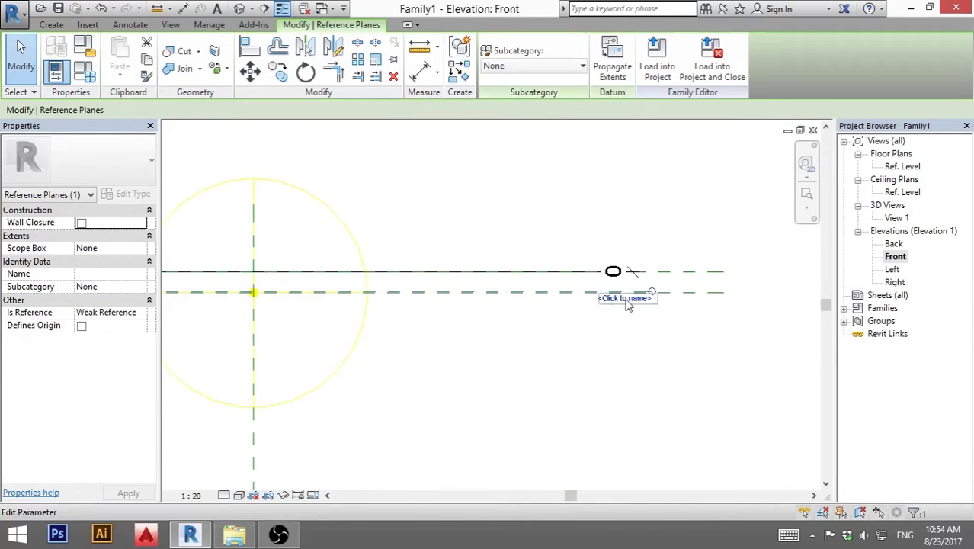
click(626, 298)
text(1)
key(Return)
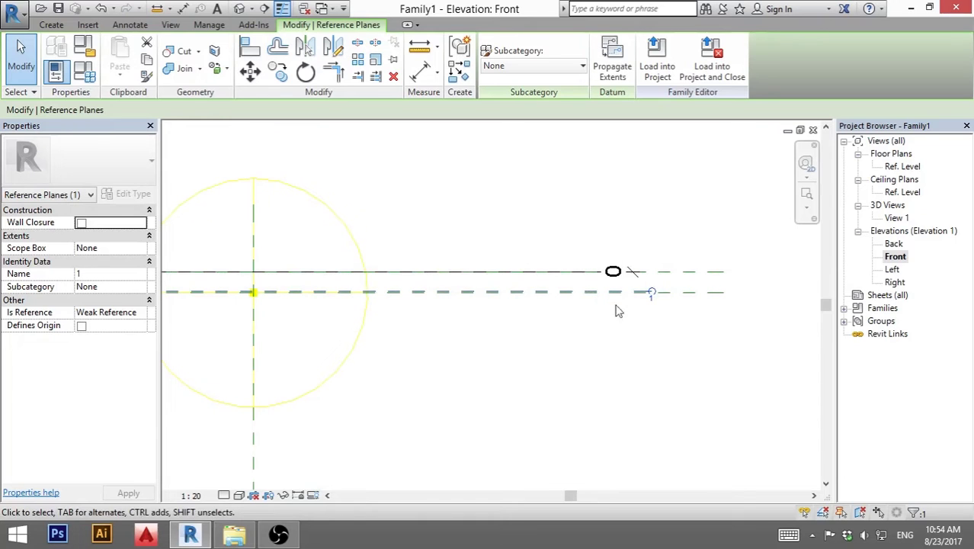
click(634, 323)
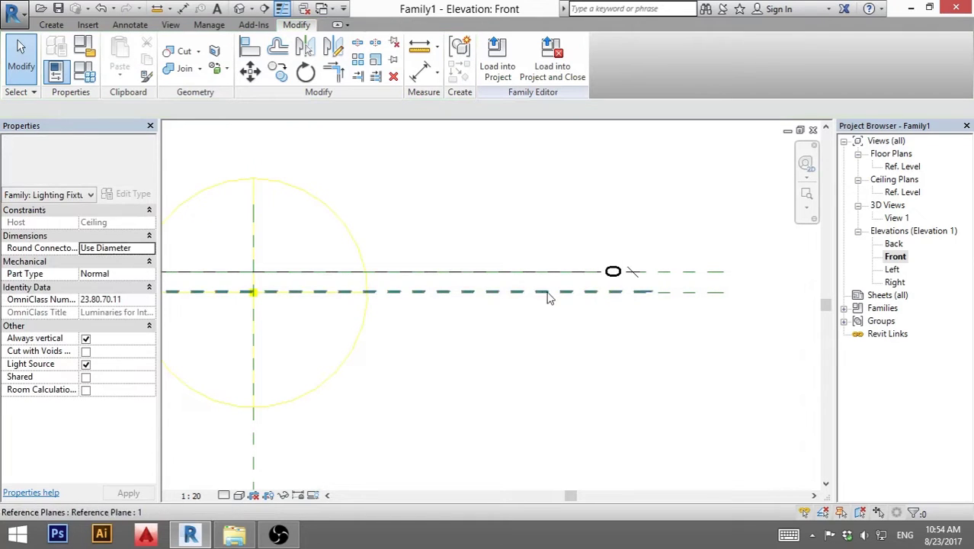
Switch to the Ref. Level ceiling plan view
middle_drag(547, 297, 469, 342)
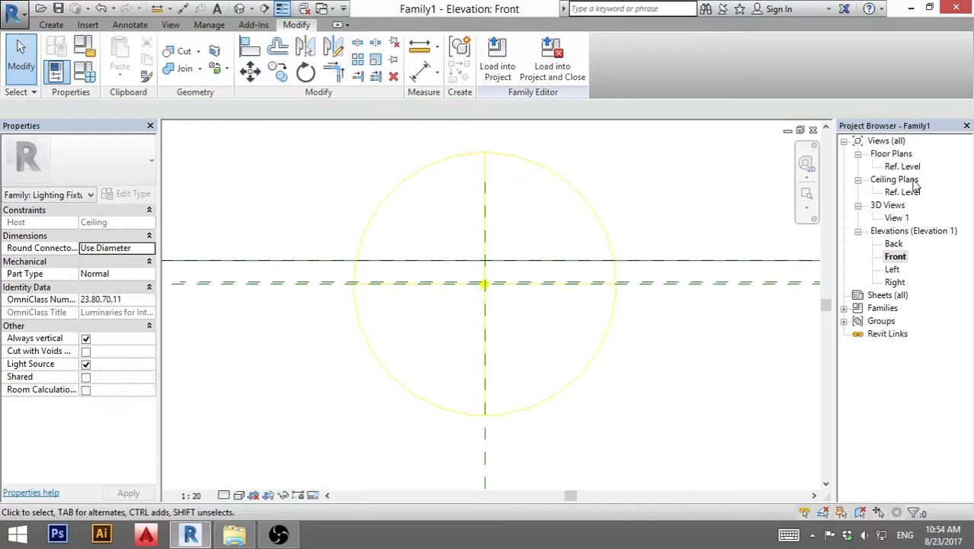
double_click(902, 192)
middle_drag(480, 379, 482, 403)
scroll(487, 352, up, 3)
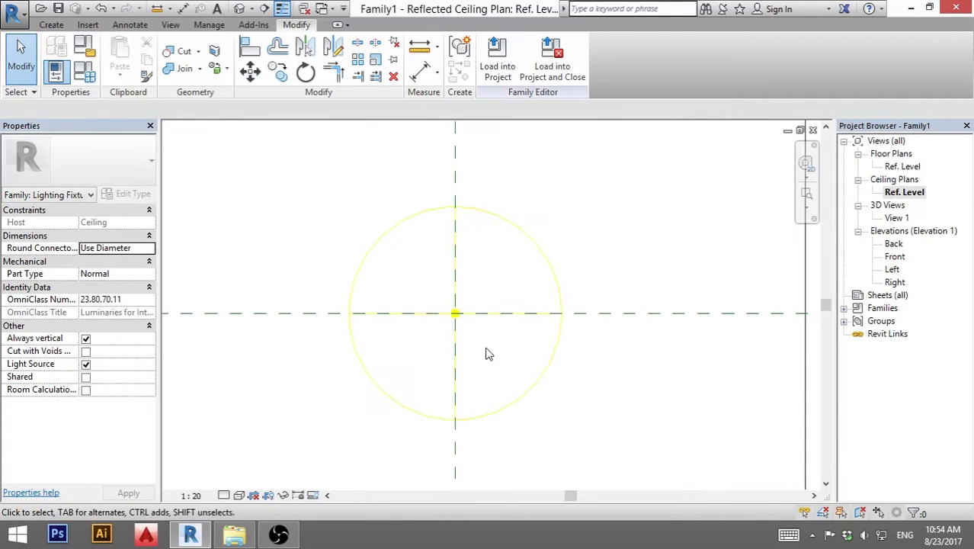
scroll(474, 350, down, 2)
Start an extrusion sketch using the Circle draw tool
middle_drag(474, 348, 463, 316)
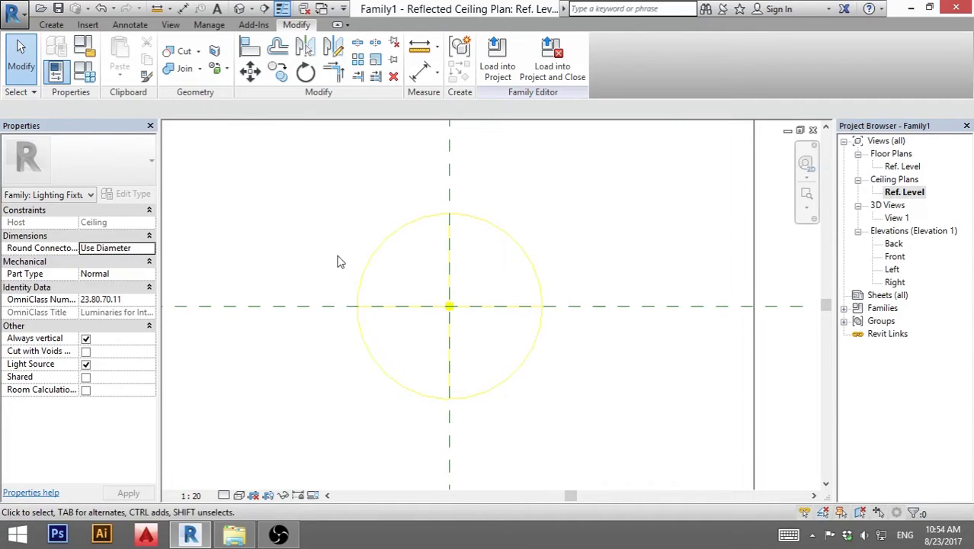
click(51, 25)
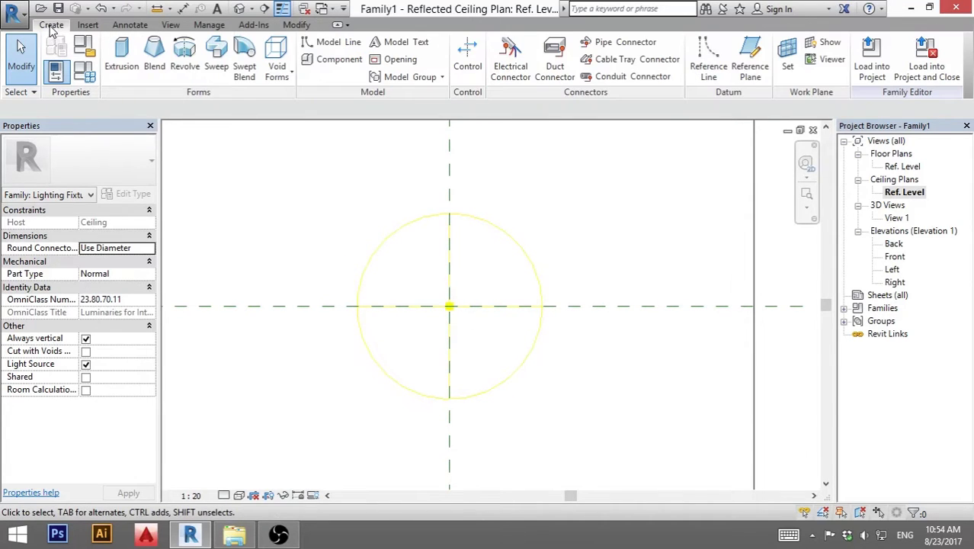
click(122, 61)
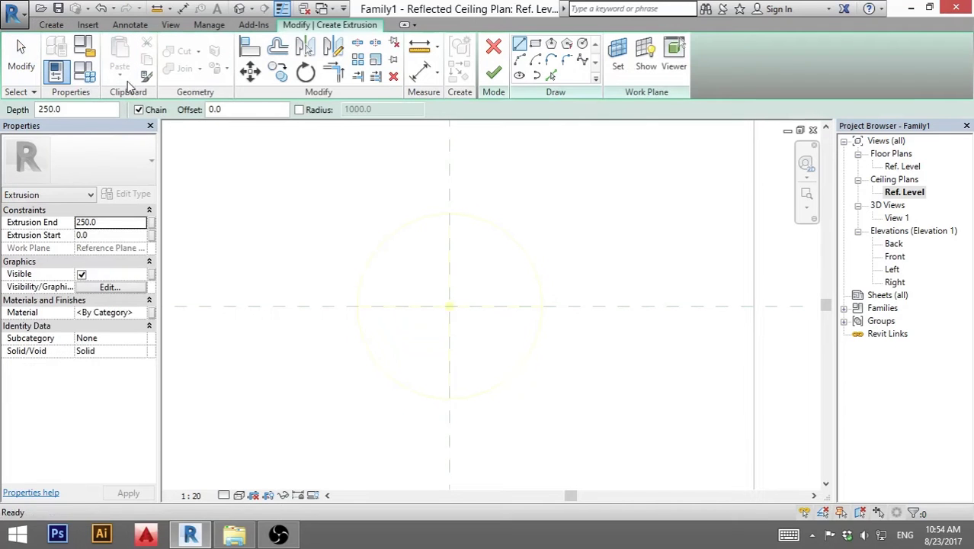
click(583, 47)
Choose Reference Plane : 1 by name as the sketch's work plane
click(617, 74)
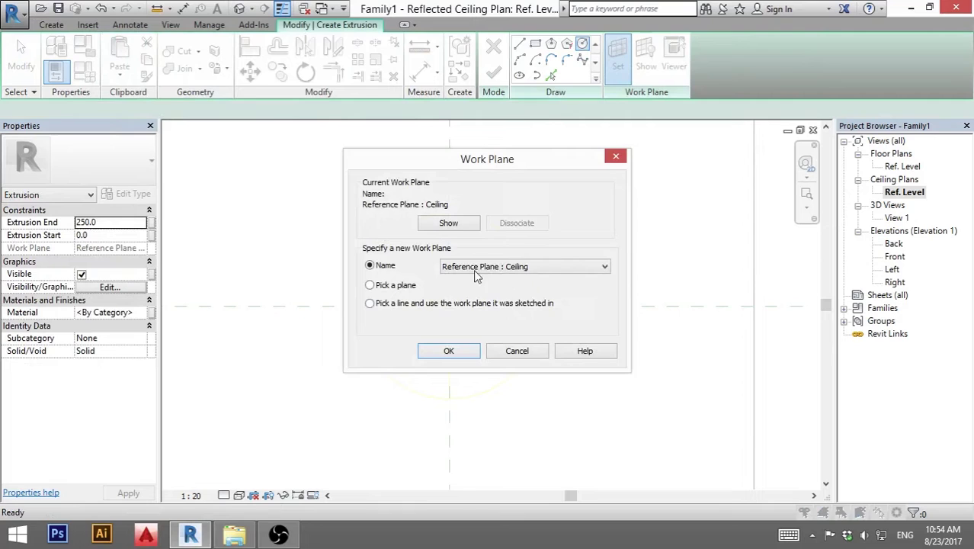
click(406, 287)
click(385, 267)
click(477, 269)
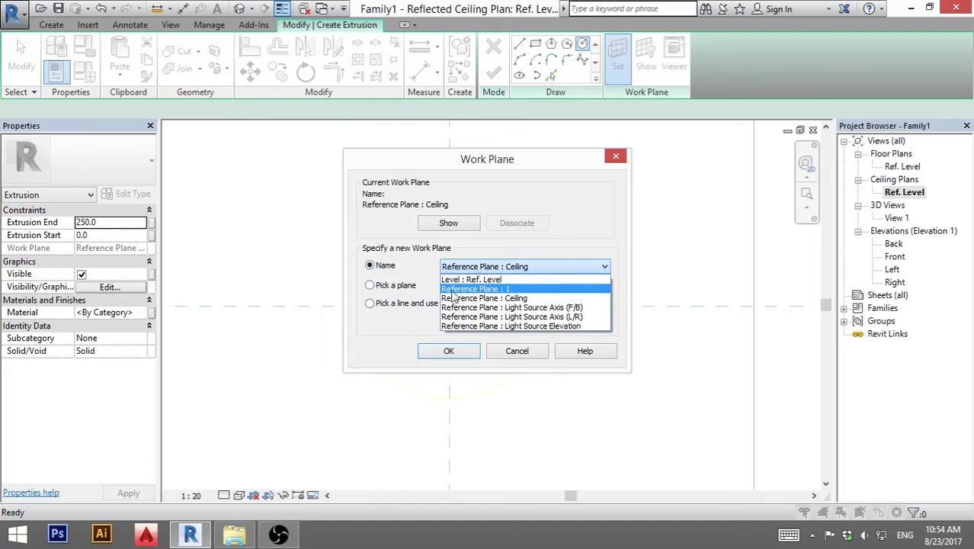
click(502, 288)
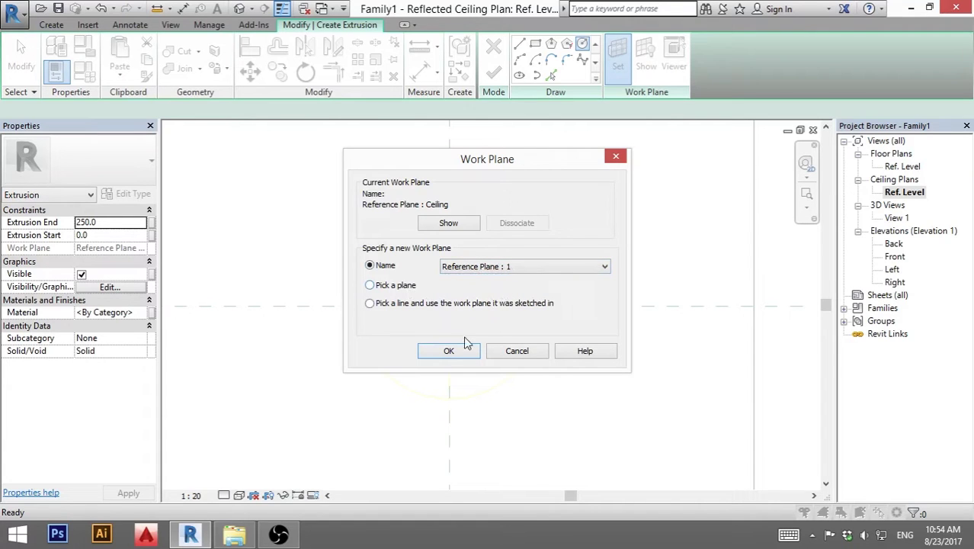
Confirm plane 1 and draw a 300-radius circle centred on the light source
click(449, 350)
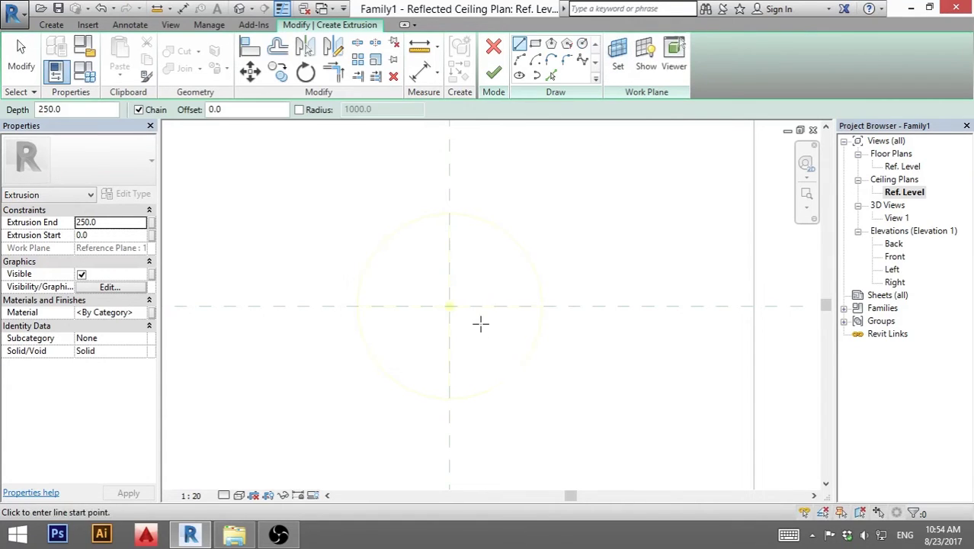
click(440, 300)
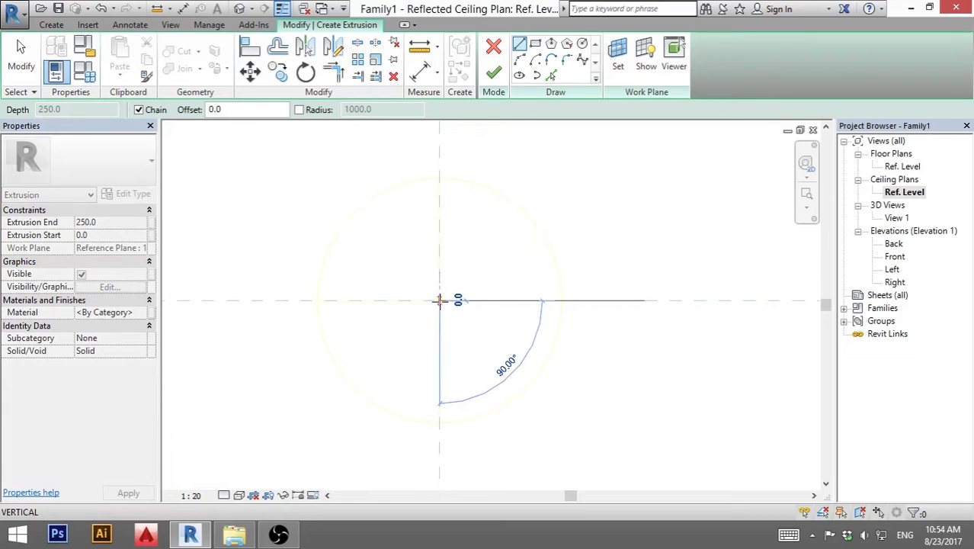
click(581, 43)
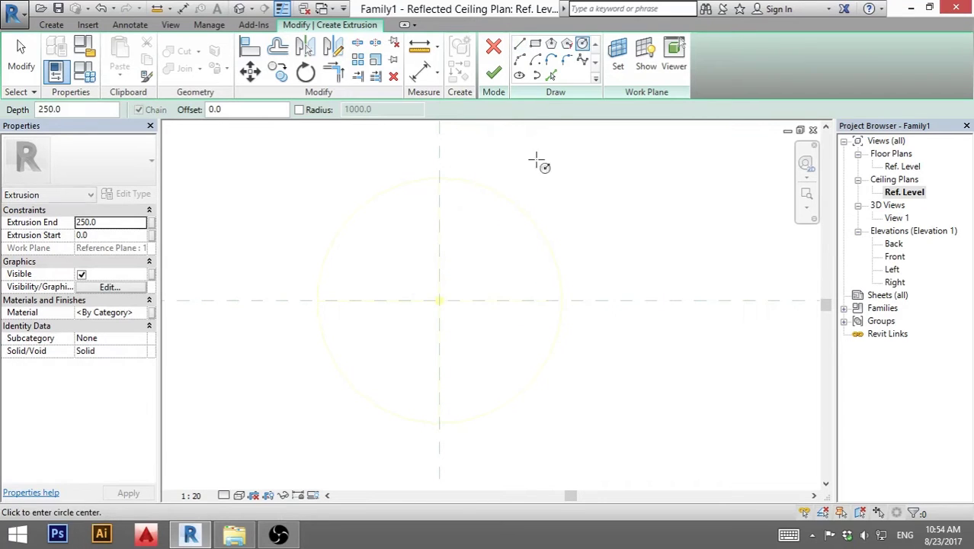
click(440, 300)
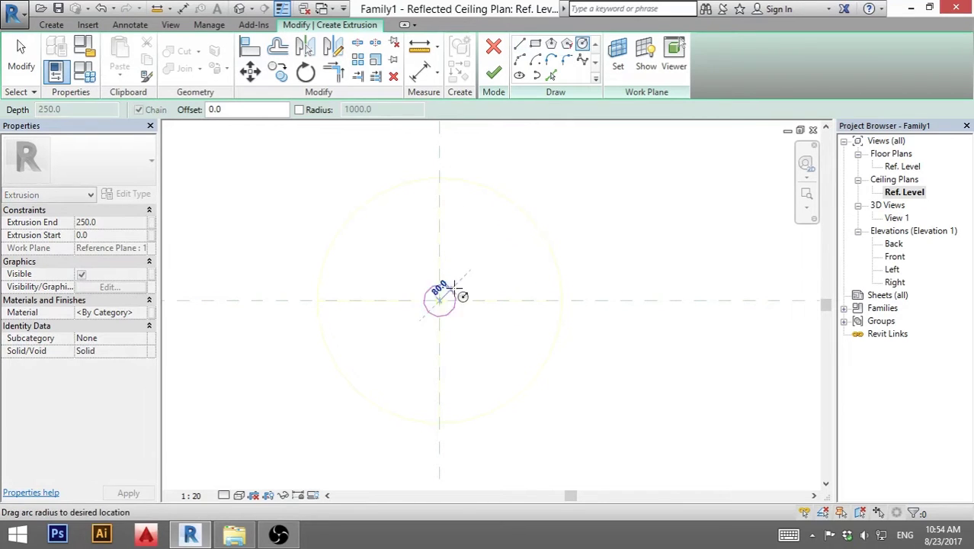
click(492, 268)
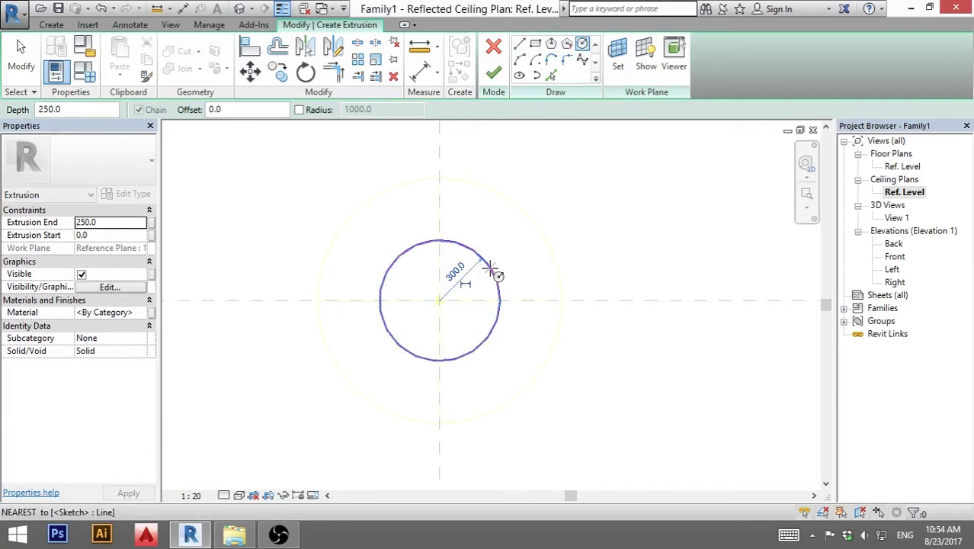
scroll(447, 306, up, 3)
Add a concentric 295-radius circle and finish the sketch as an extrusion
click(427, 290)
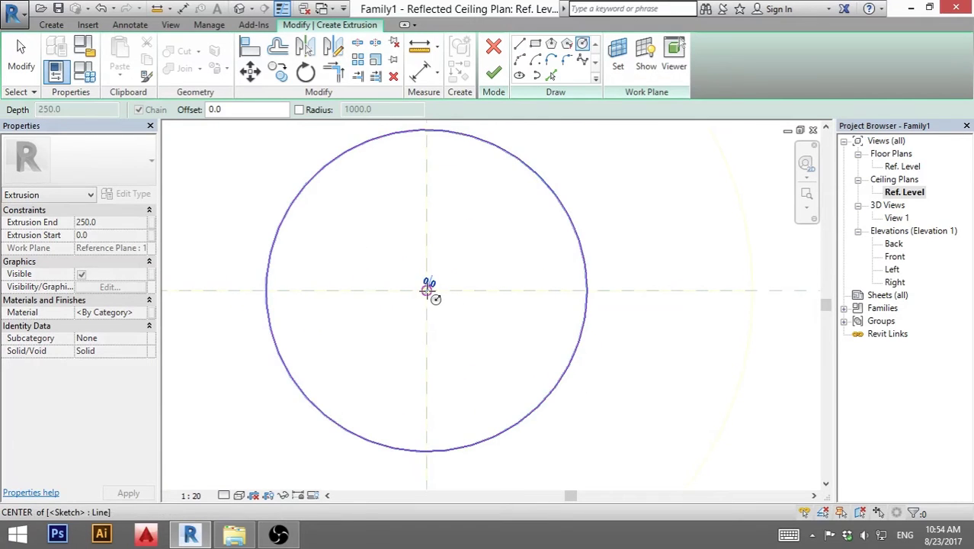
scroll(524, 183, up, 2)
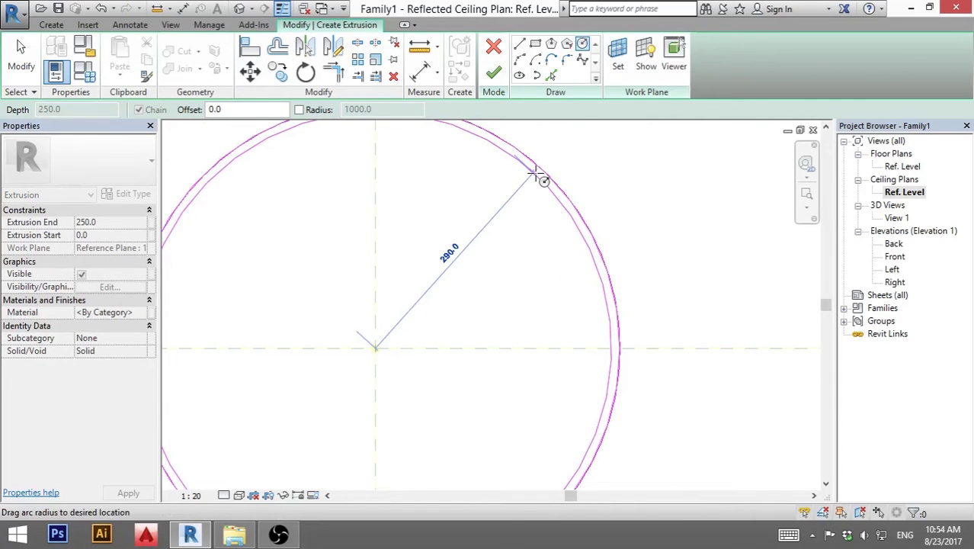
scroll(539, 176, up, 2)
click(537, 174)
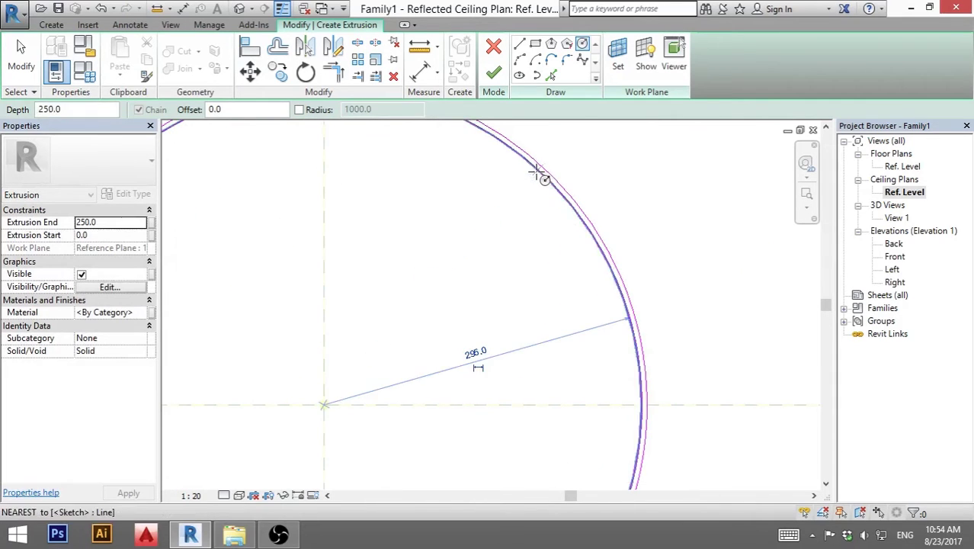
scroll(539, 176, down, 3)
middle_drag(450, 346, 487, 291)
scroll(486, 291, down, 1)
scroll(462, 321, up, 1)
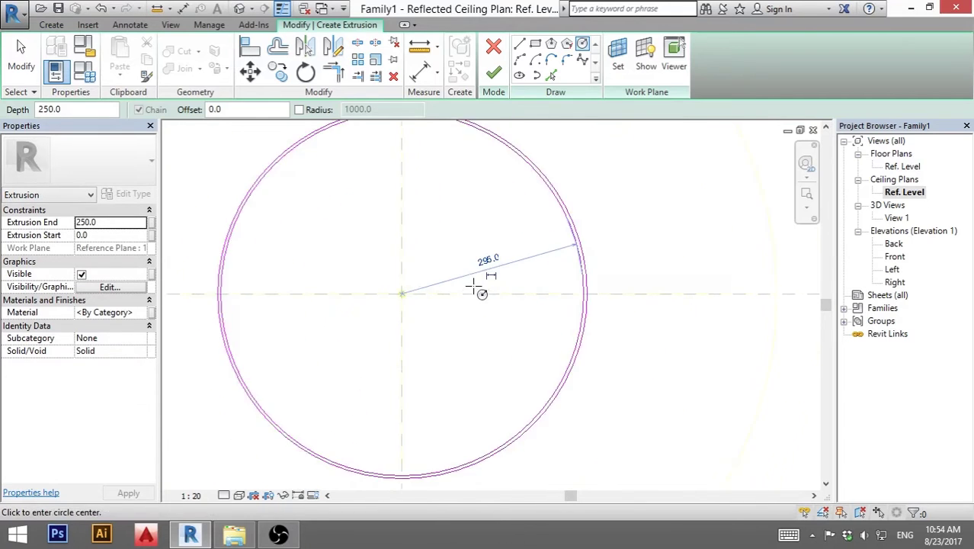
scroll(474, 287, up, 1)
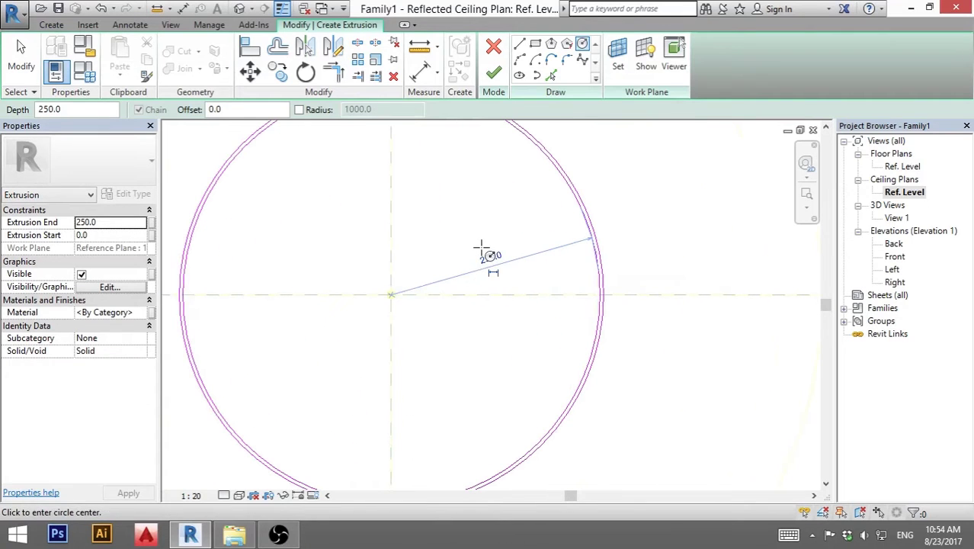
click(493, 81)
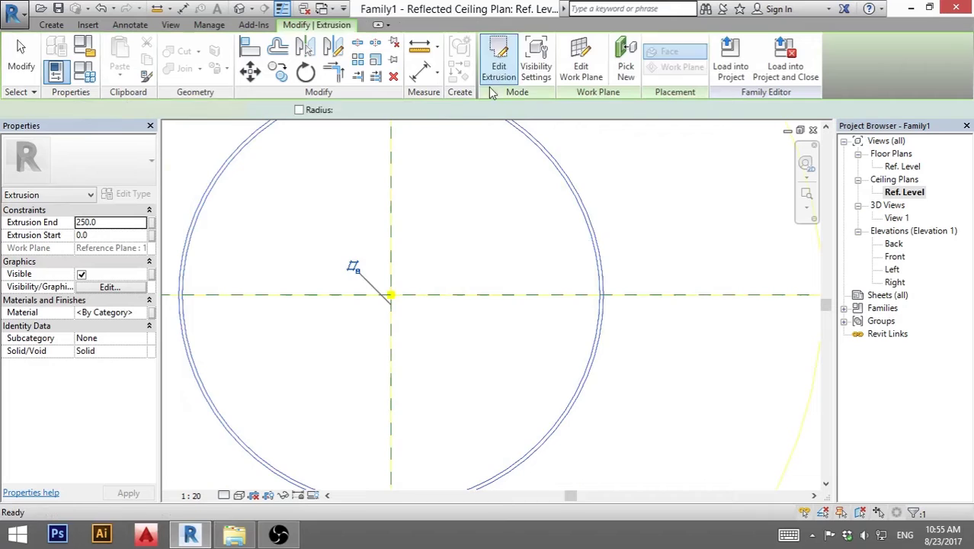
scroll(414, 314, down, 3)
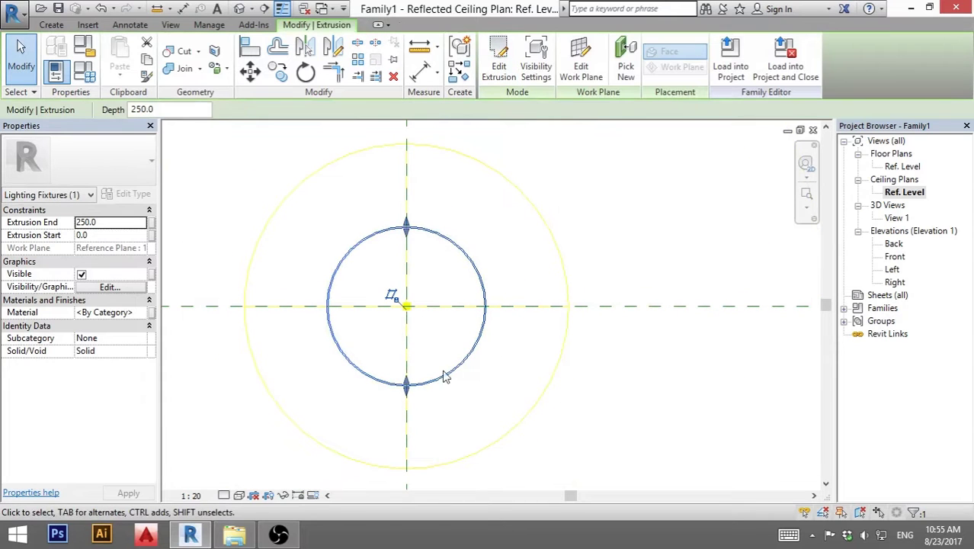
In the Front elevation, drag the extrusion's top down to plane 1, making depth 100
double_click(896, 259)
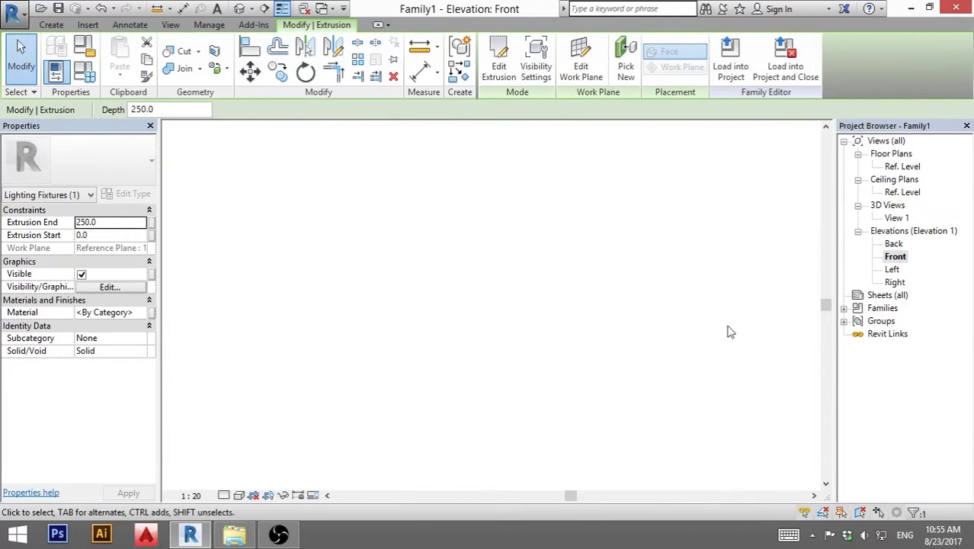
scroll(525, 358, up, 3)
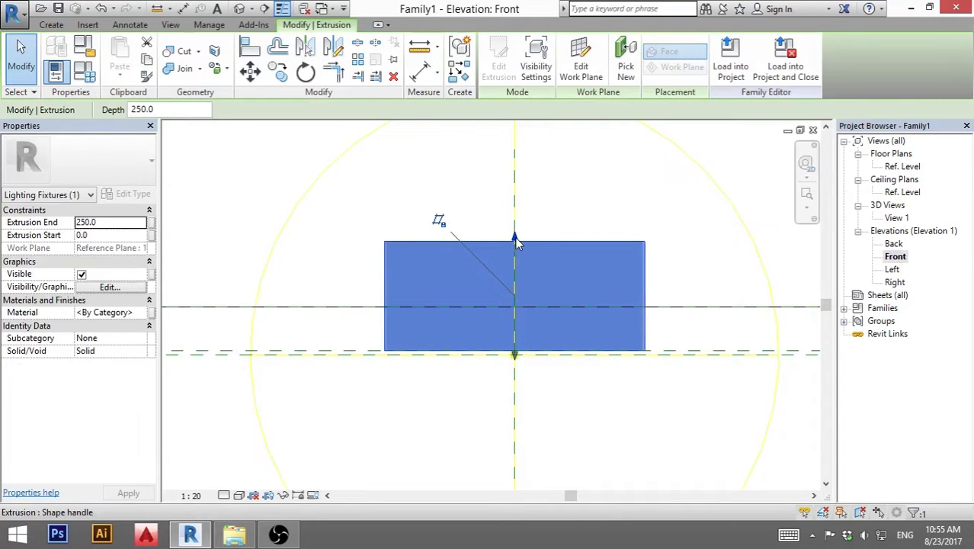
drag(514, 237, 517, 307)
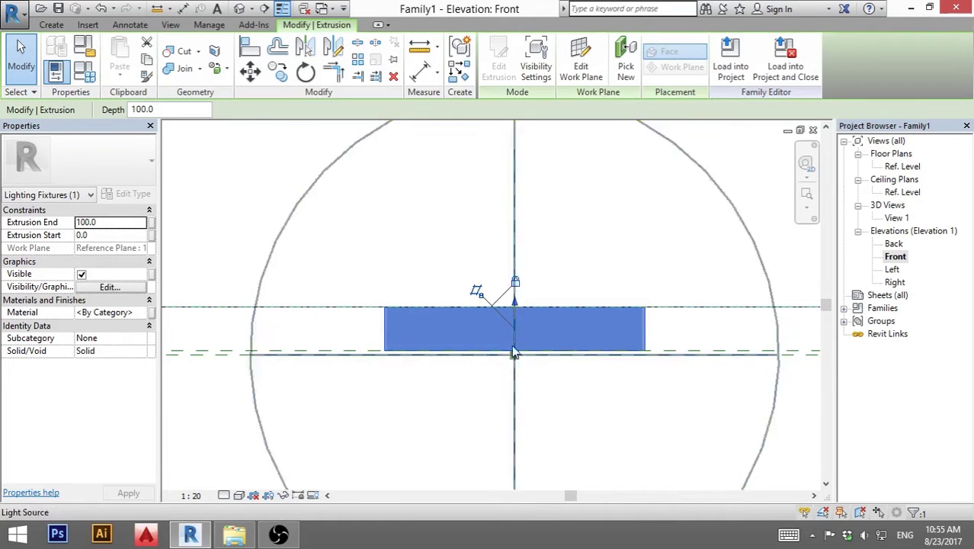
scroll(476, 337, down, 3)
scroll(439, 336, up, 2)
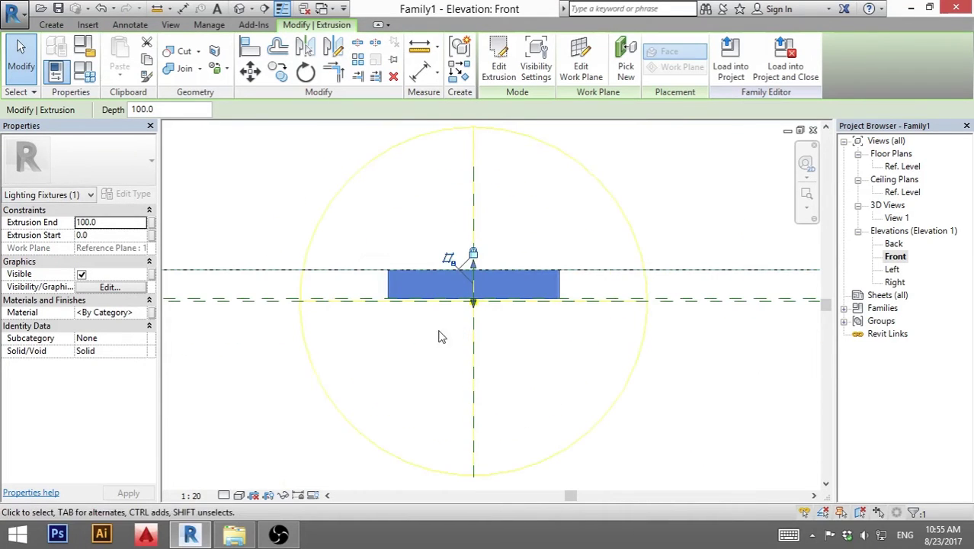
Give the Default material a polished aluminium appearance in the Material Browser
click(130, 312)
click(149, 313)
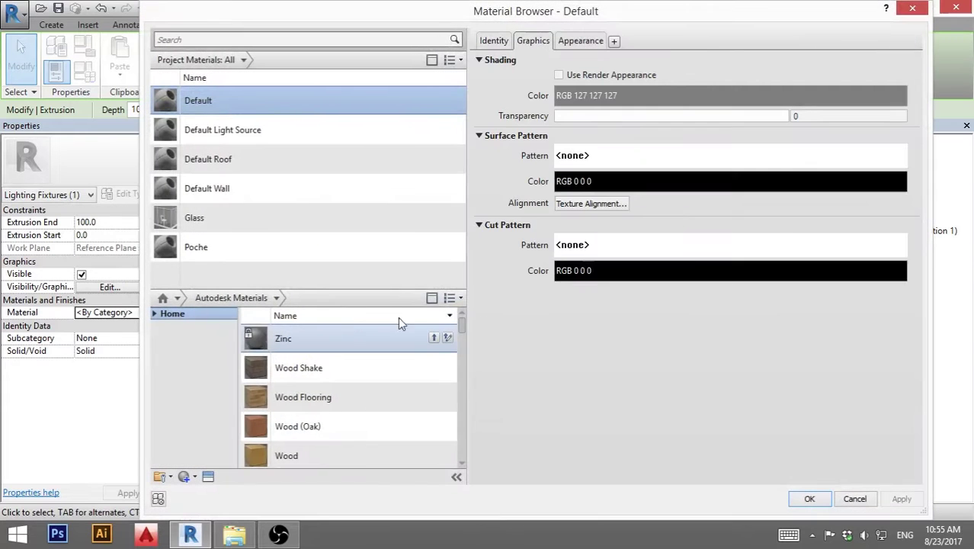
drag(461, 322, 464, 439)
click(447, 388)
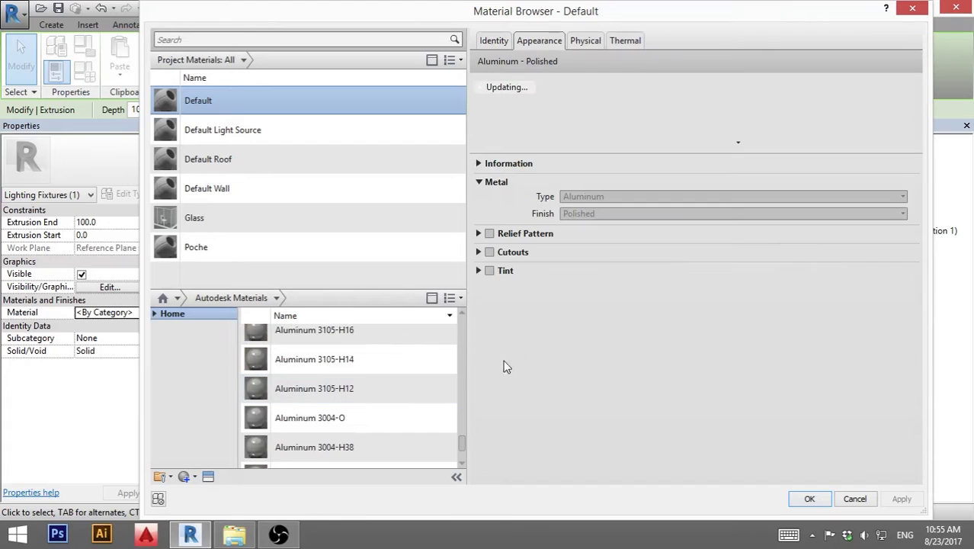
click(806, 501)
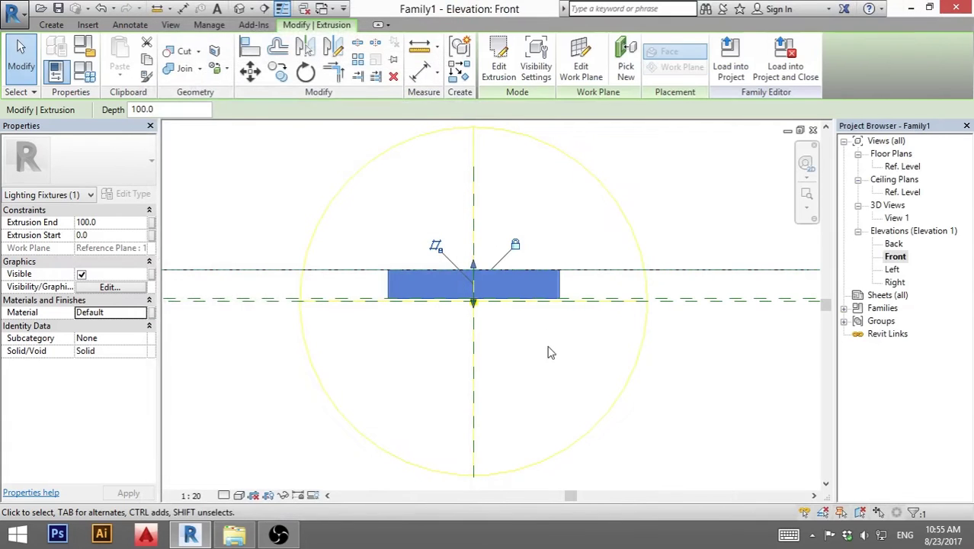
scroll(442, 344, down, 2)
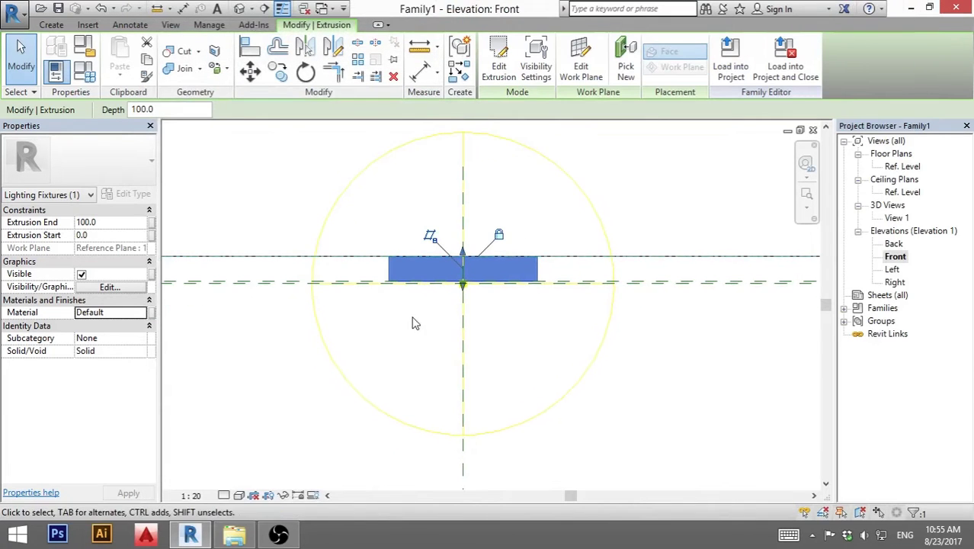
scroll(391, 288, up, 2)
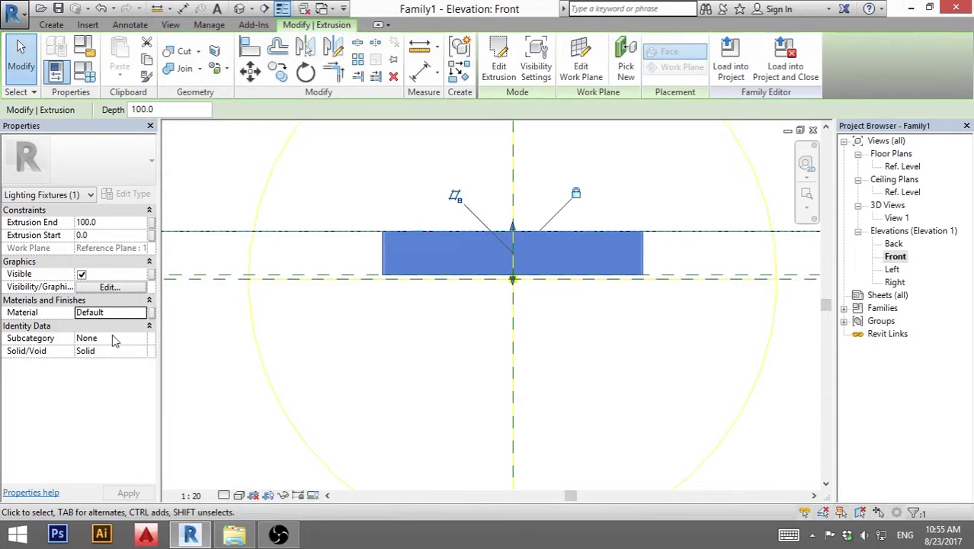
Add Aluminum 5005-O from Autodesk Materials and apply it to the extrusion
click(151, 312)
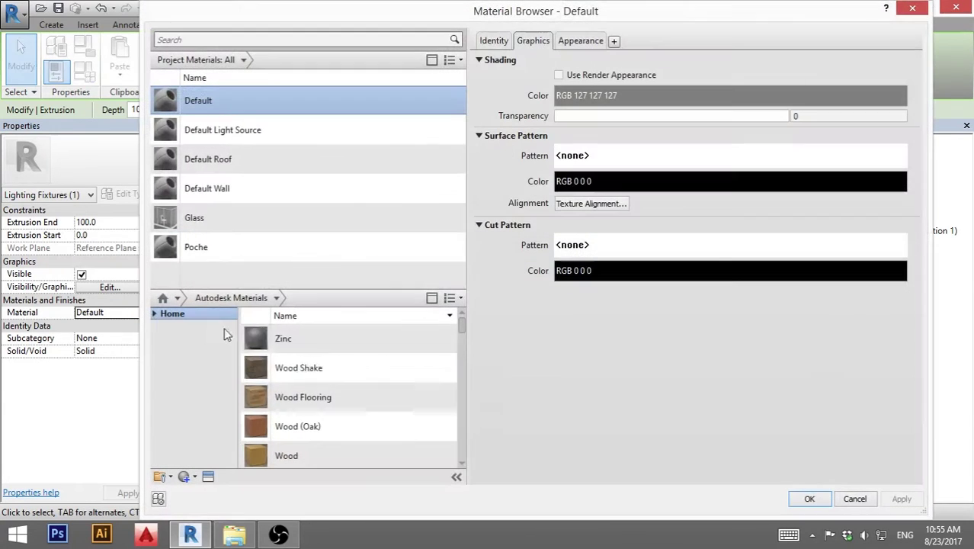
drag(466, 333, 471, 449)
scroll(457, 424, down, 1)
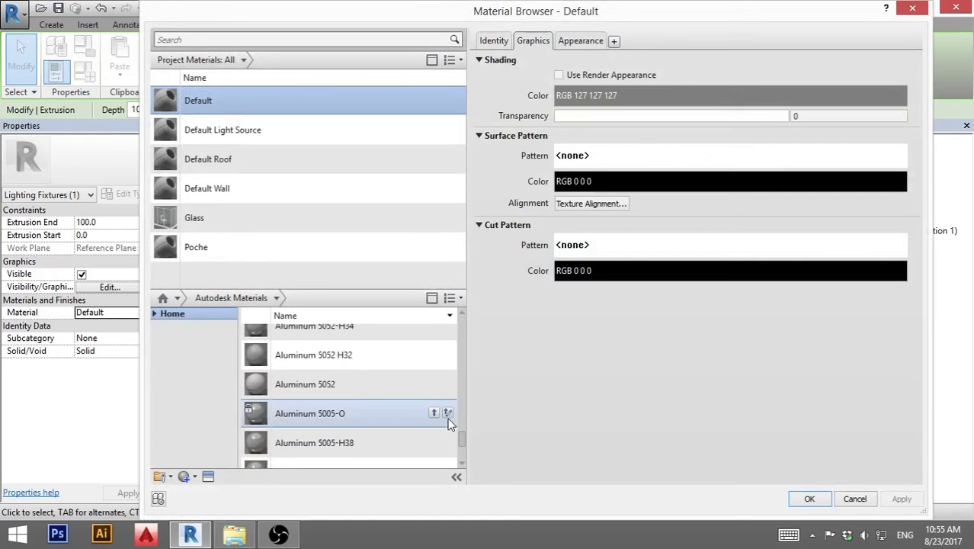
click(436, 406)
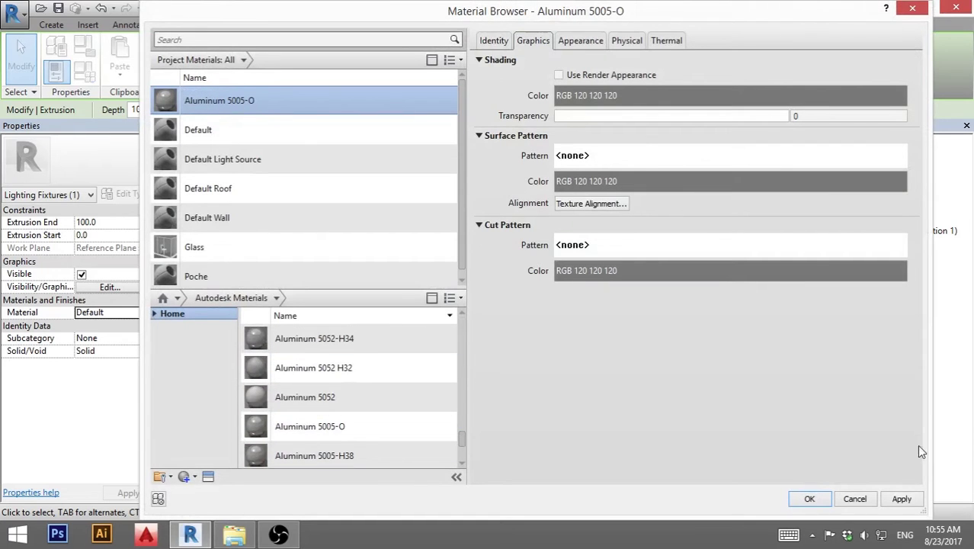
click(901, 498)
click(809, 498)
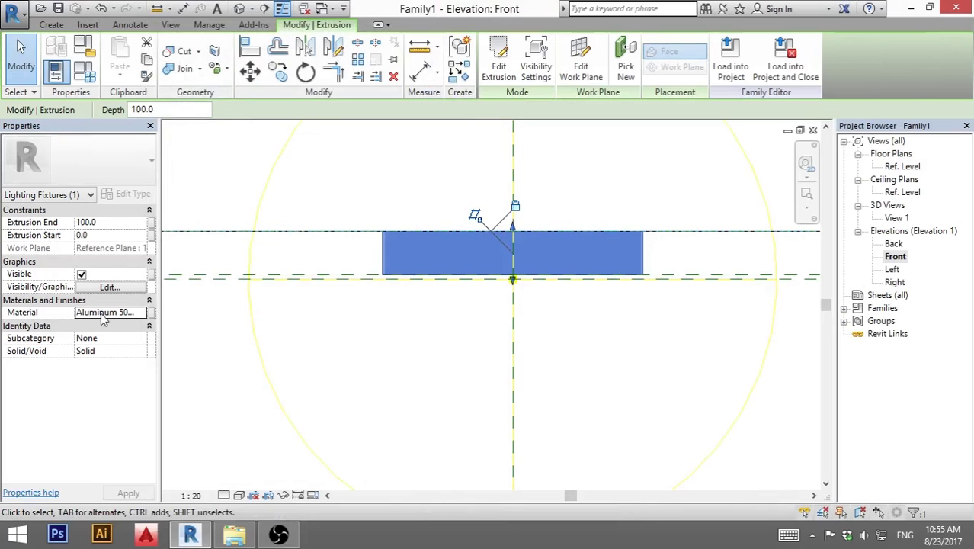
click(495, 319)
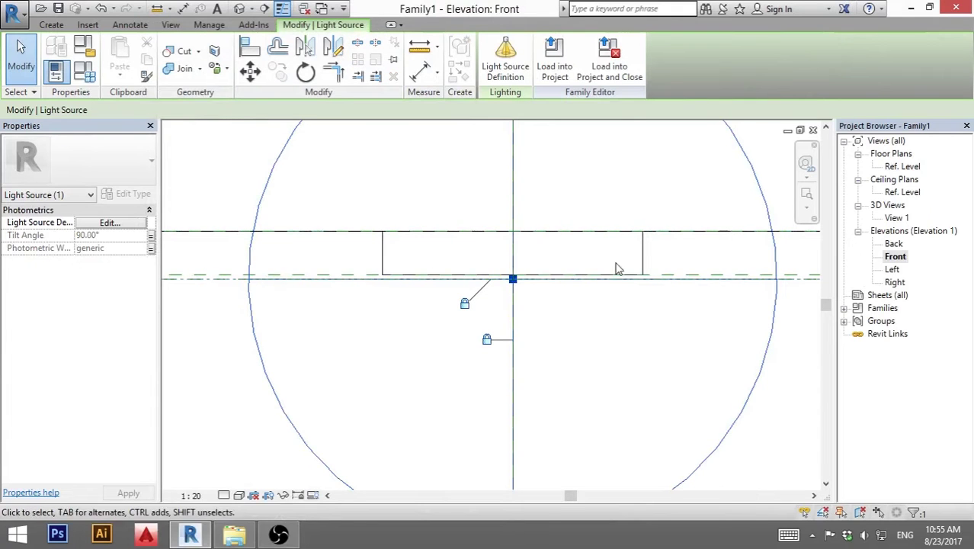
Open the Ref. Level ceiling plan and centre the zoomed view on the fixture circles
double_click(902, 192)
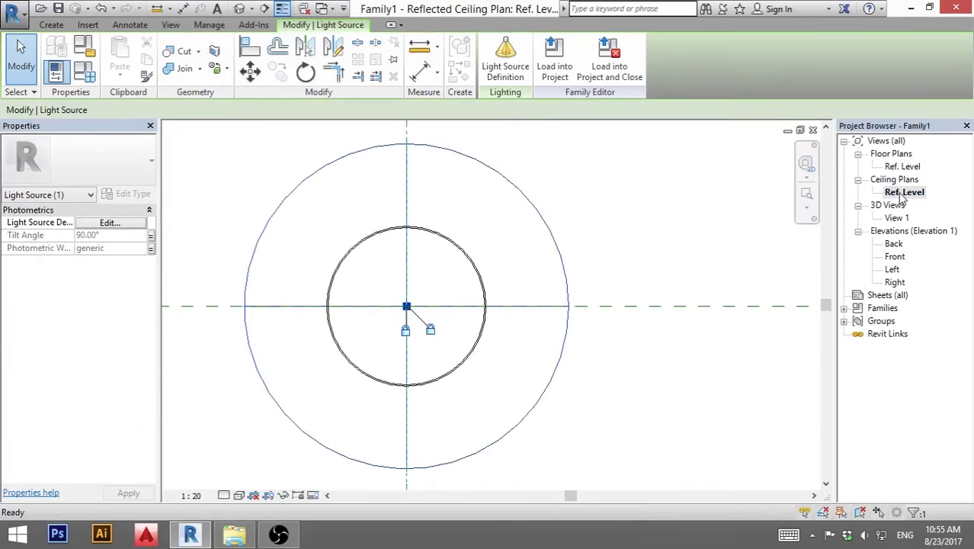
middle_drag(387, 308, 398, 291)
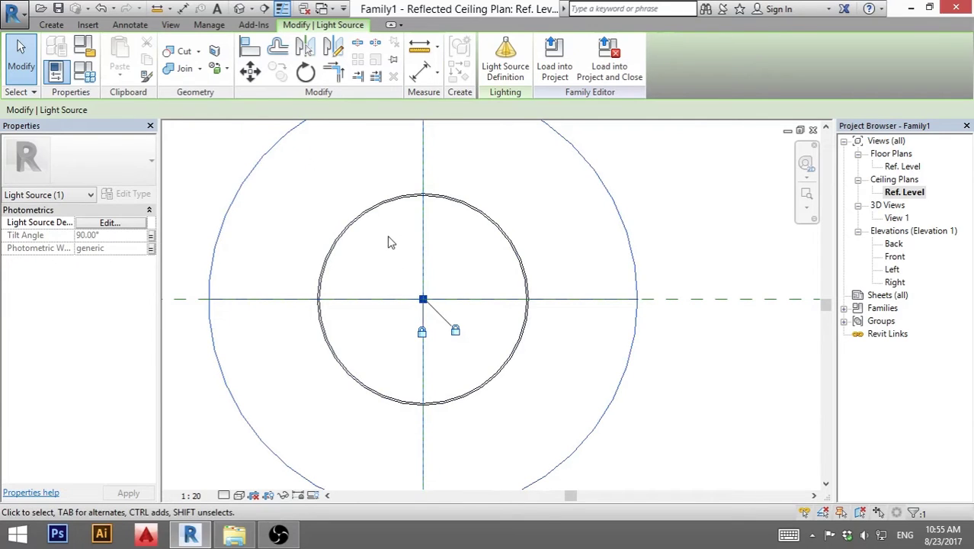
scroll(390, 272, up, 1)
middle_drag(408, 298, 408, 295)
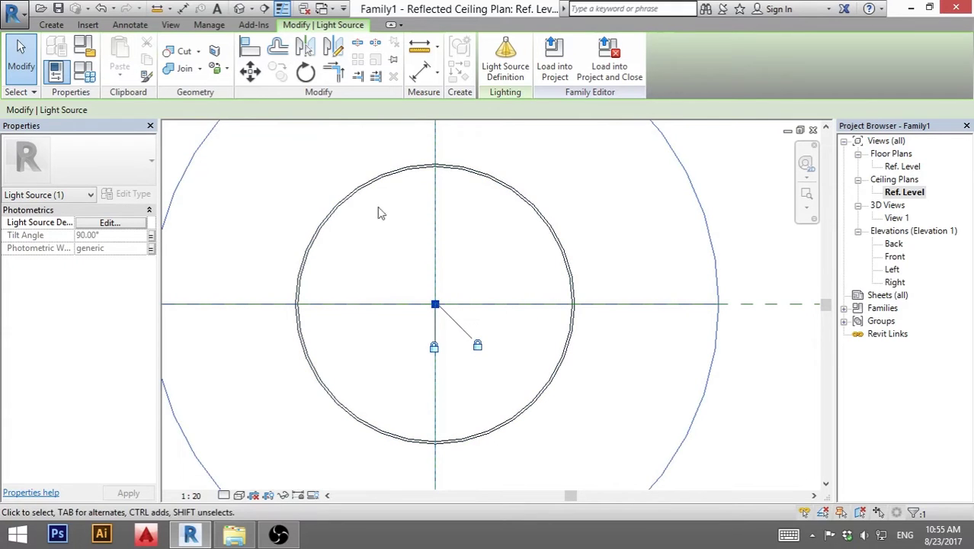
click(51, 25)
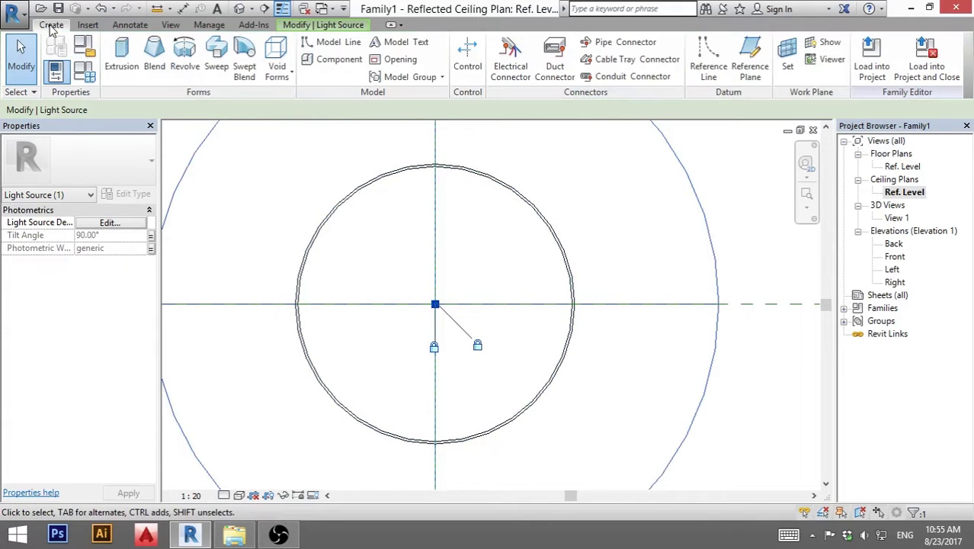
Sketch a radius-295 circle at the reference-plane intersection on Reference Plane : 1 and finish the extrusion
click(122, 58)
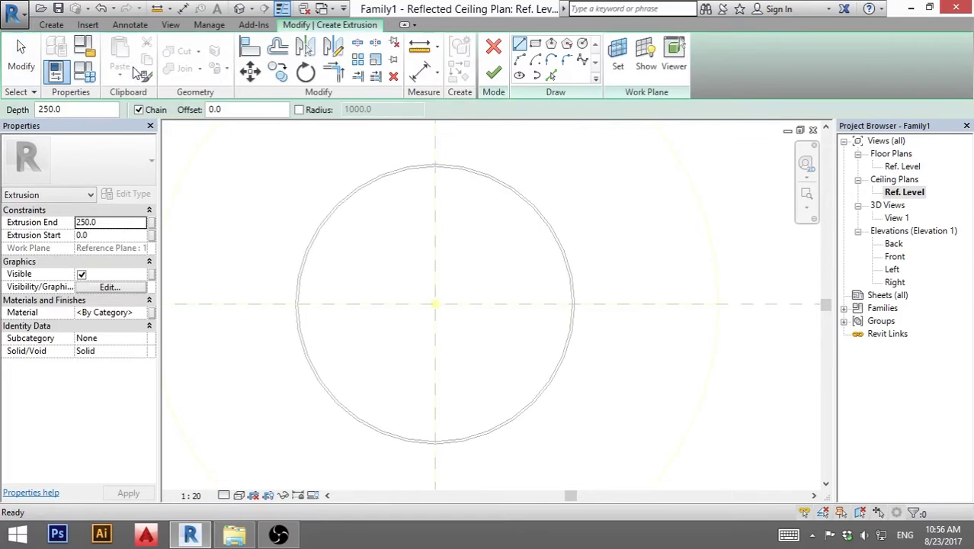
click(617, 53)
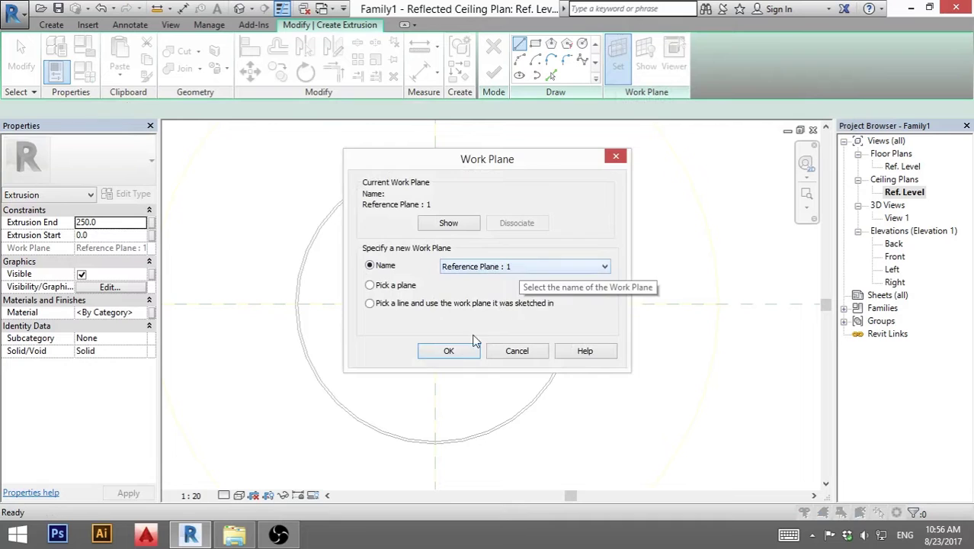
click(449, 350)
click(582, 44)
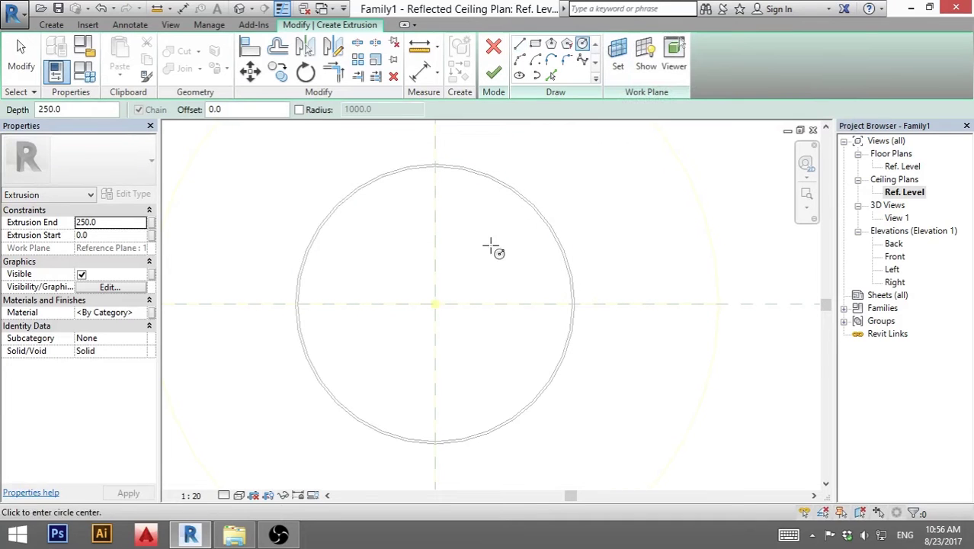
click(435, 304)
scroll(490, 244, up, 4)
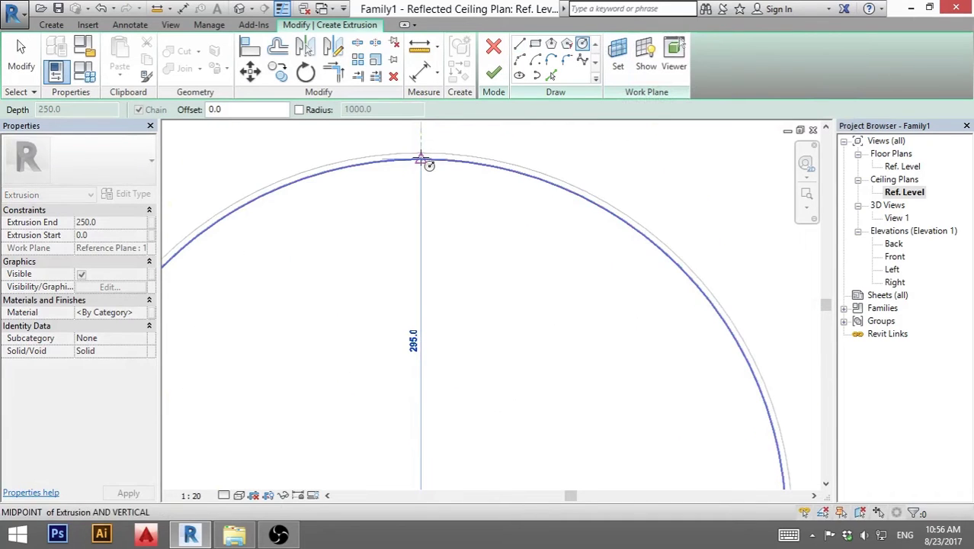
click(423, 159)
scroll(514, 250, down, 5)
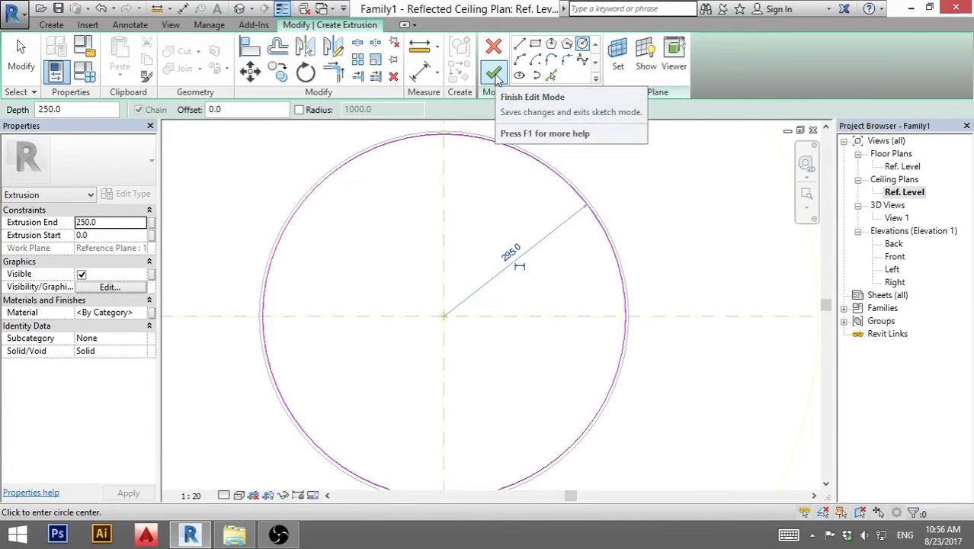
click(494, 75)
Open the Front elevation and switch its visual style to Wireframe
double_click(895, 257)
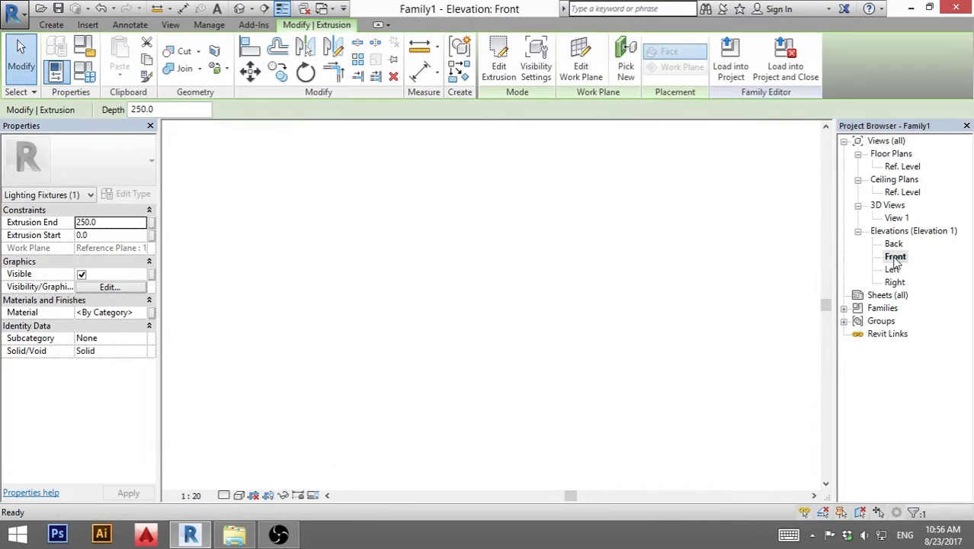
scroll(508, 231, up, 2)
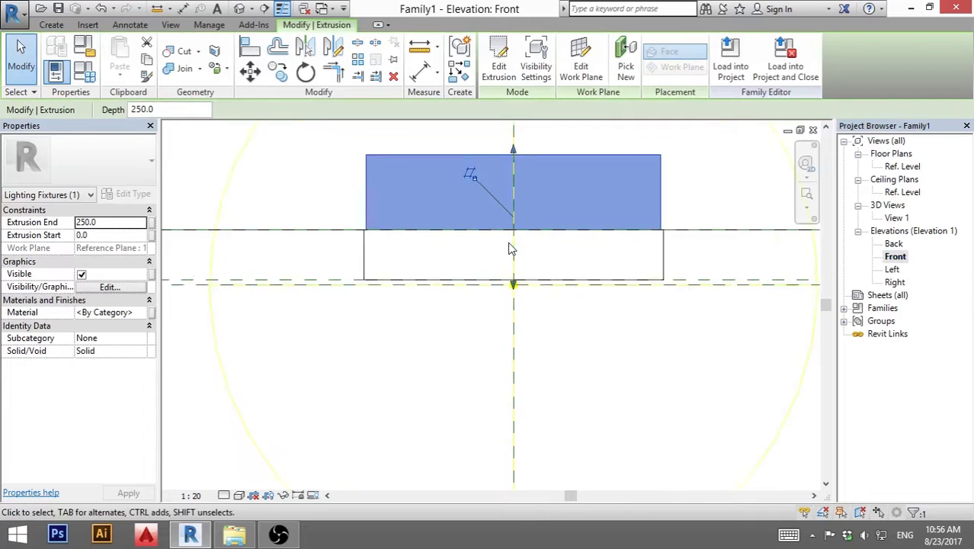
click(239, 495)
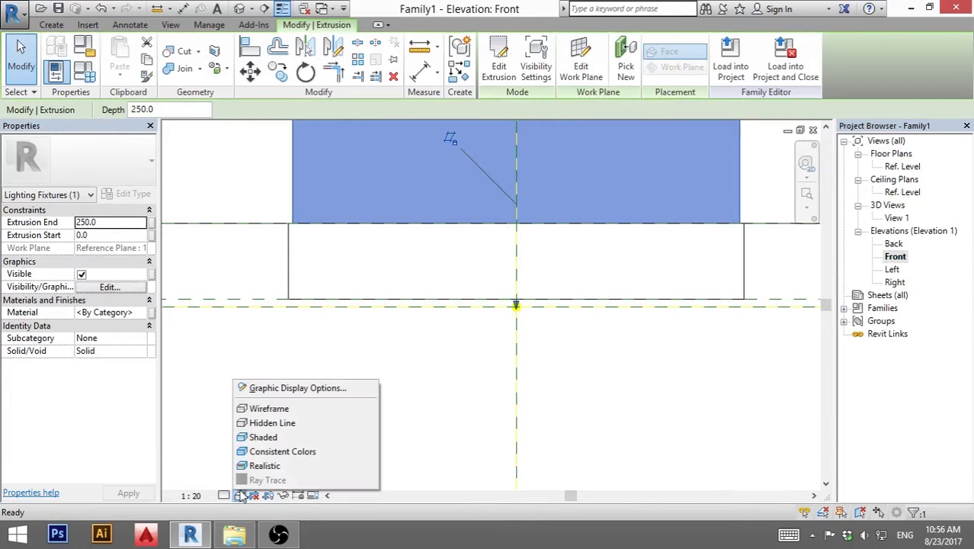
click(263, 409)
scroll(457, 381, up, 2)
scroll(495, 183, down, 1)
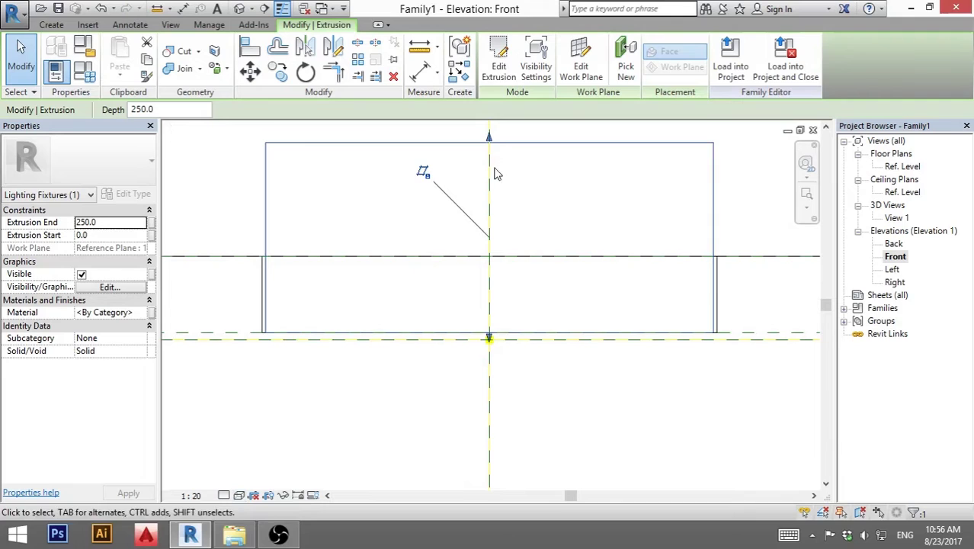
Set the new extrusion's Extrusion End to 3.0 and check the resulting thin disc
drag(491, 140, 508, 330)
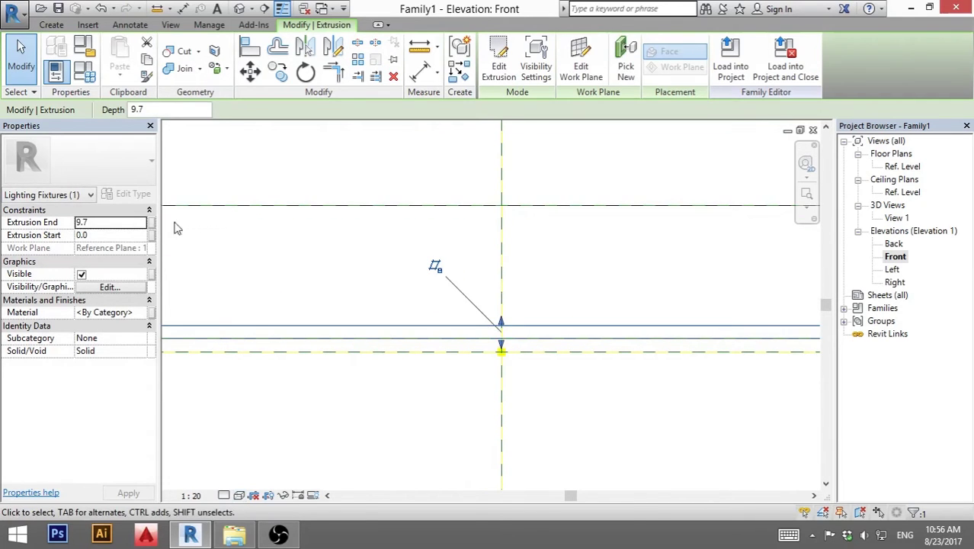
click(124, 221)
text(3.0)
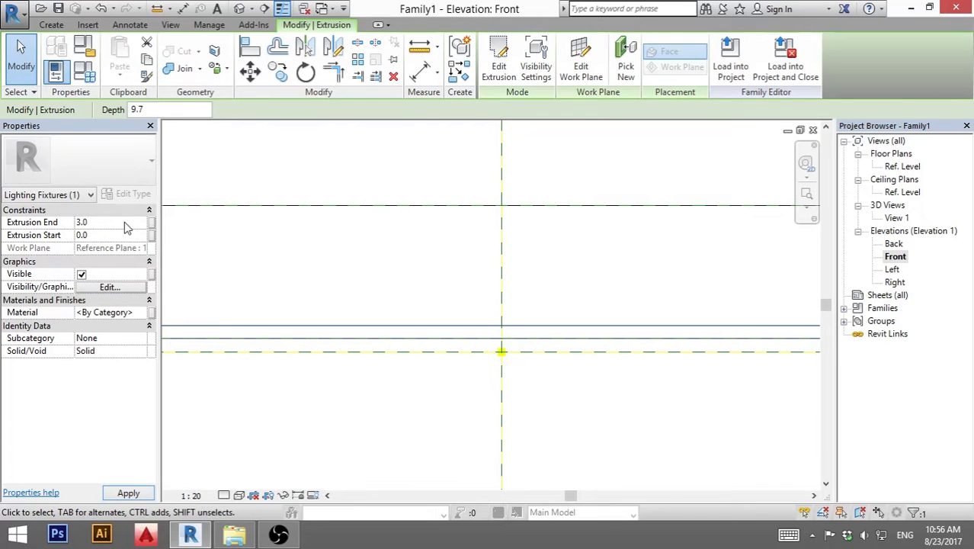
key(Return)
click(587, 287)
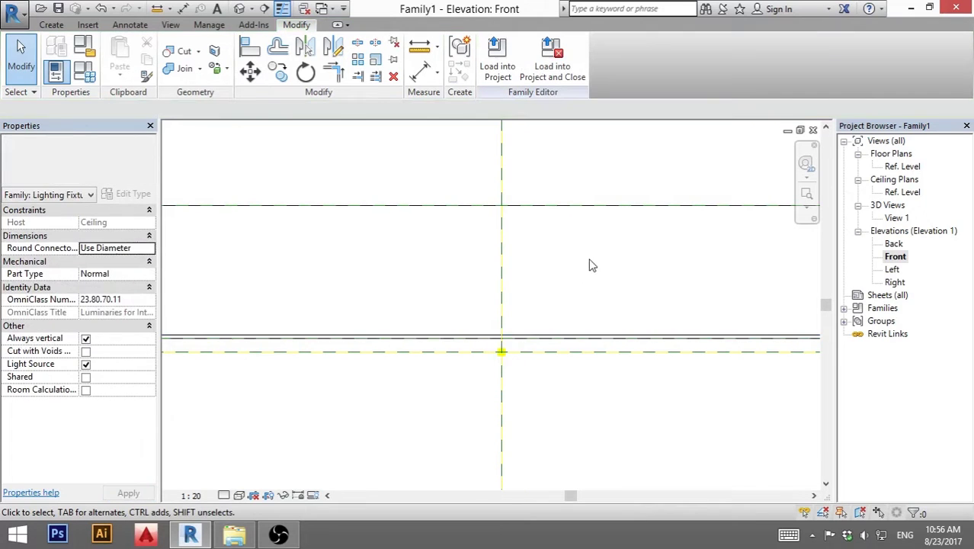
scroll(561, 316, up, 3)
scroll(352, 315, up, 3)
click(343, 320)
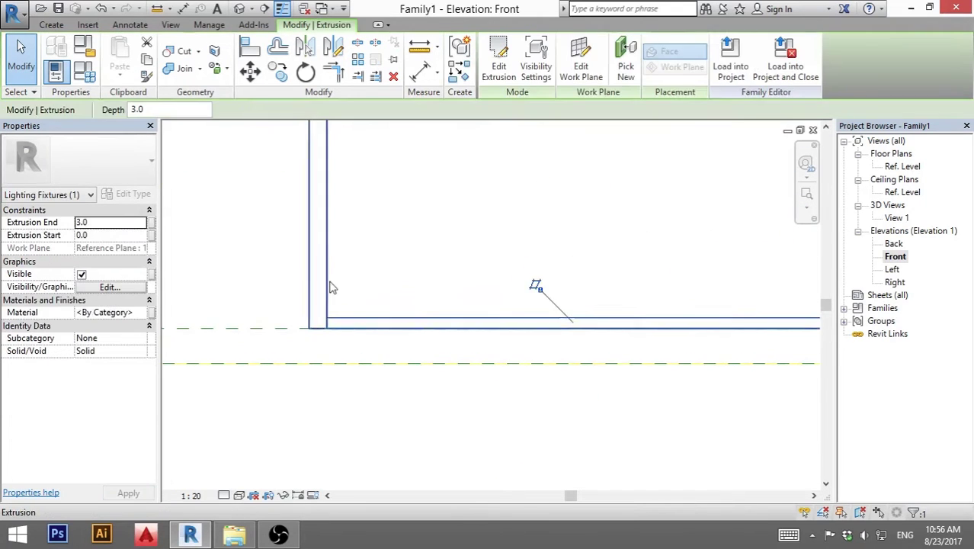
scroll(354, 347, down, 5)
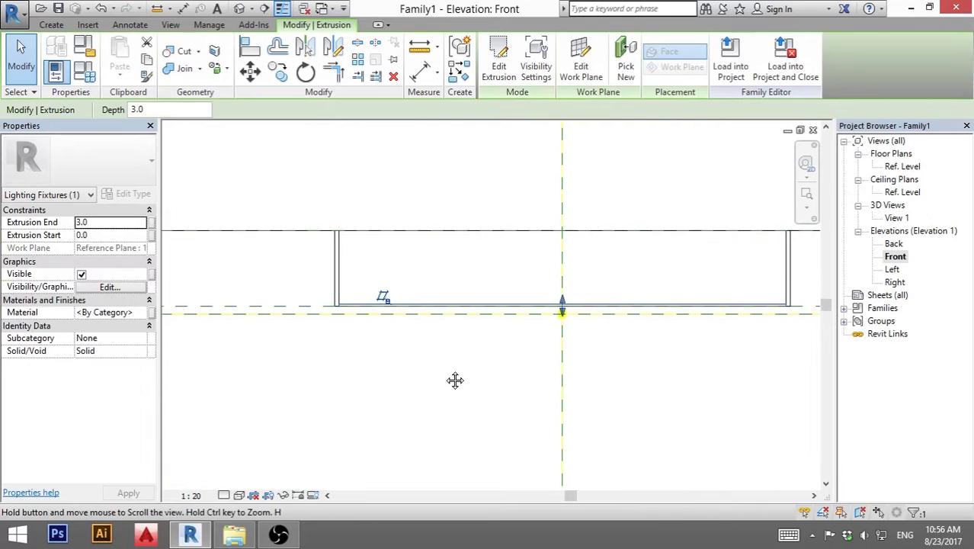
middle_drag(454, 380, 391, 370)
scroll(624, 327, up, 2)
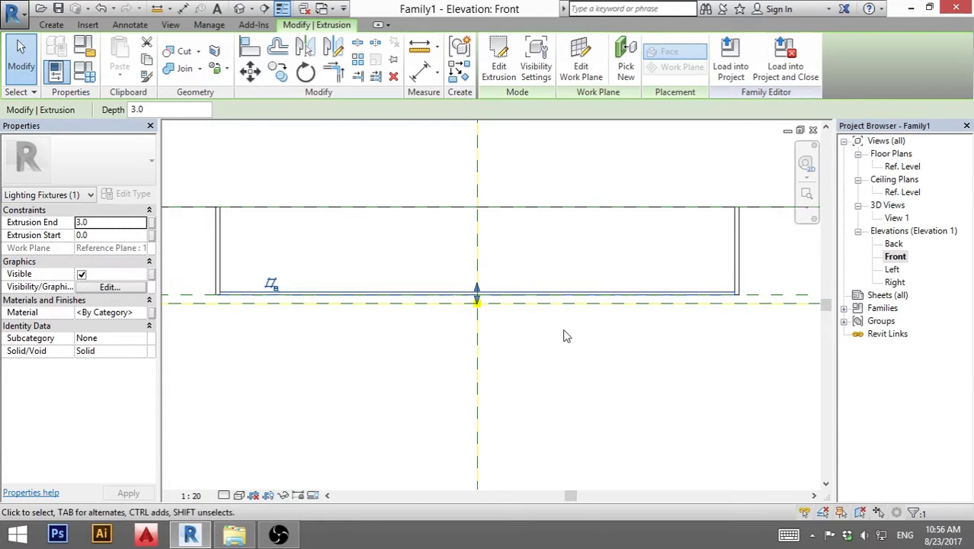
scroll(533, 313, down, 1)
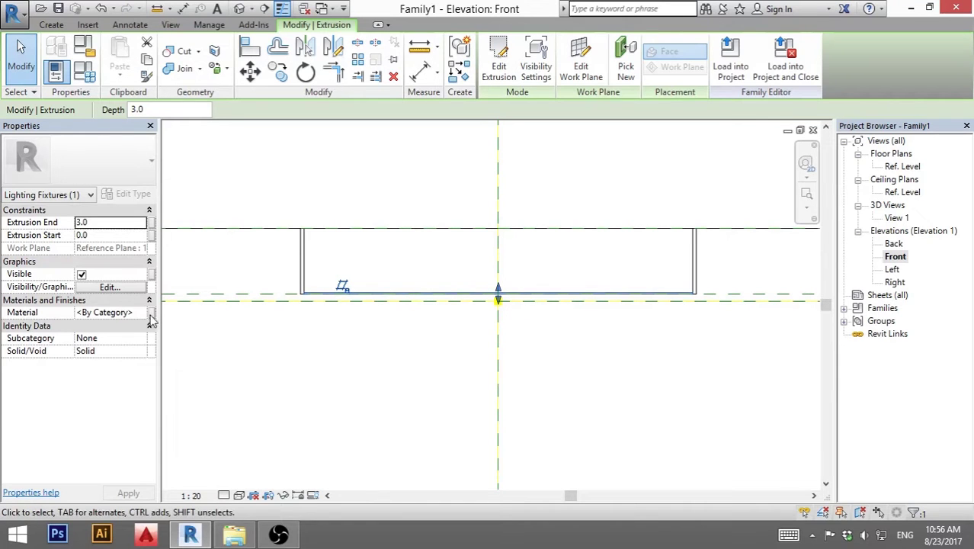
Add Glass, White, High Luminance from the AEC Materials Glass category and apply it to the disc
click(137, 312)
click(144, 312)
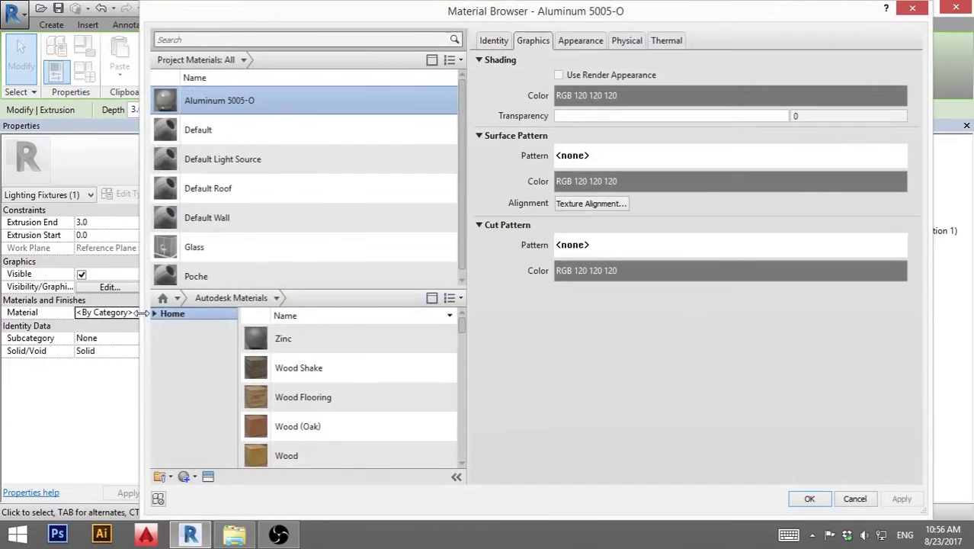
click(156, 315)
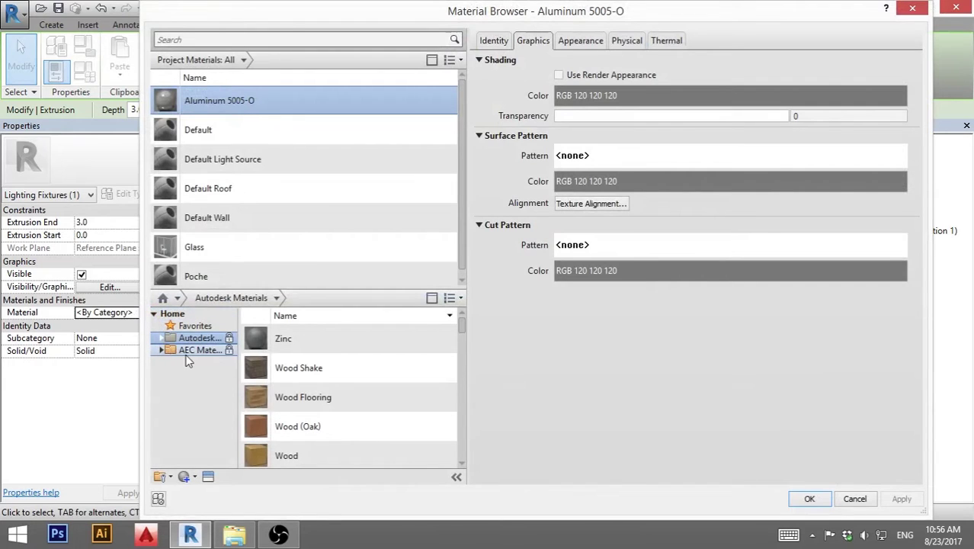
click(161, 351)
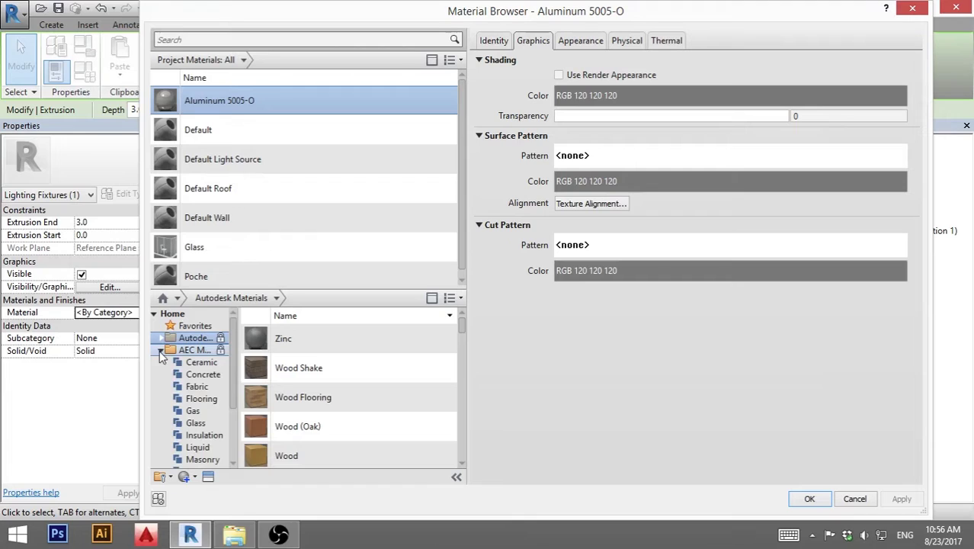
click(196, 424)
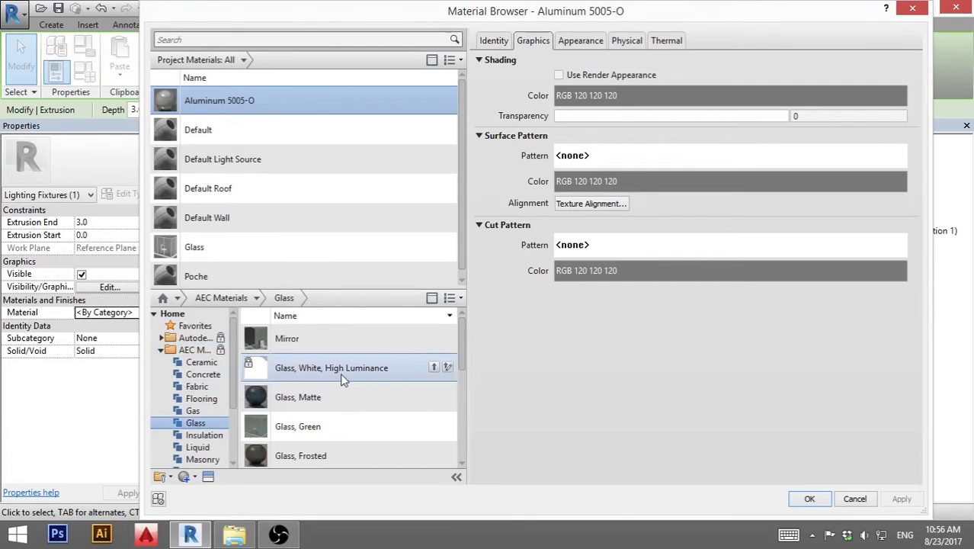
click(433, 367)
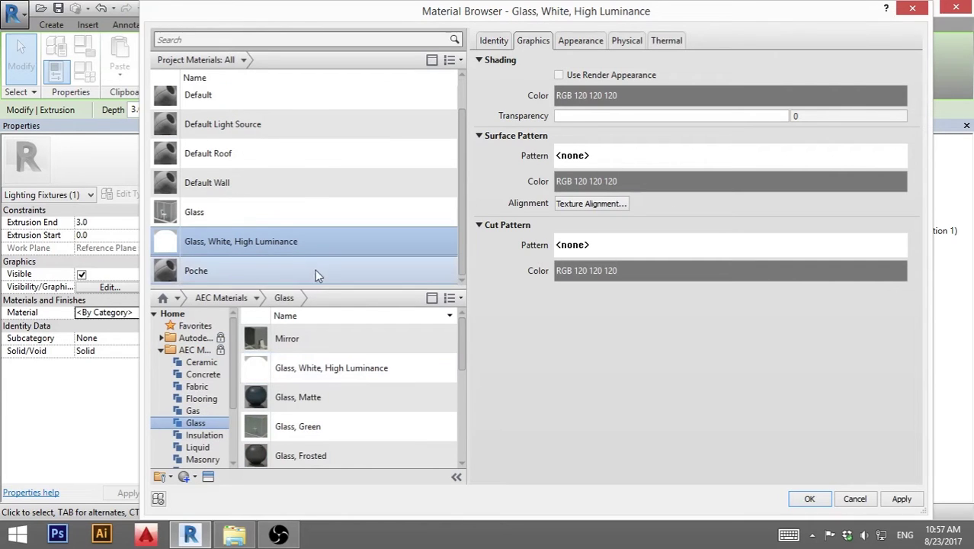
click(899, 498)
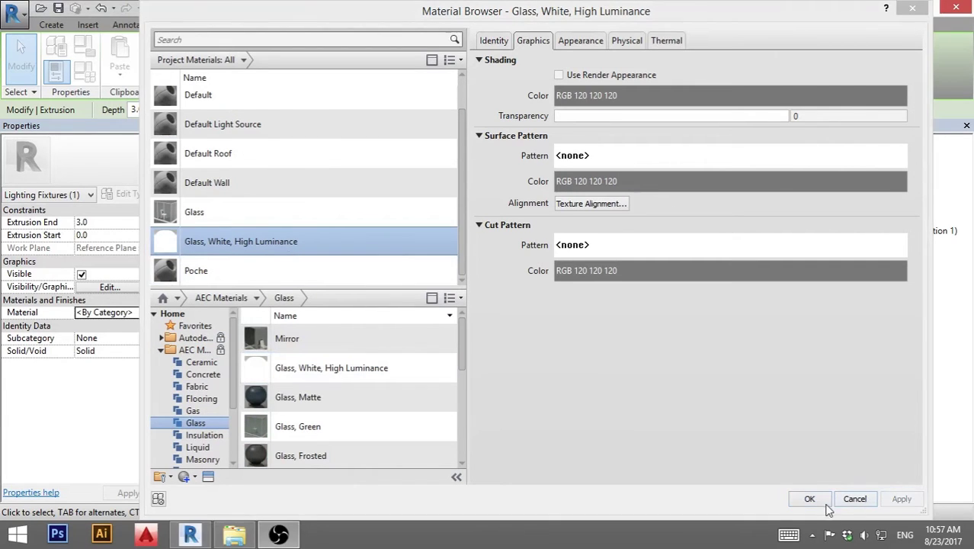
click(809, 498)
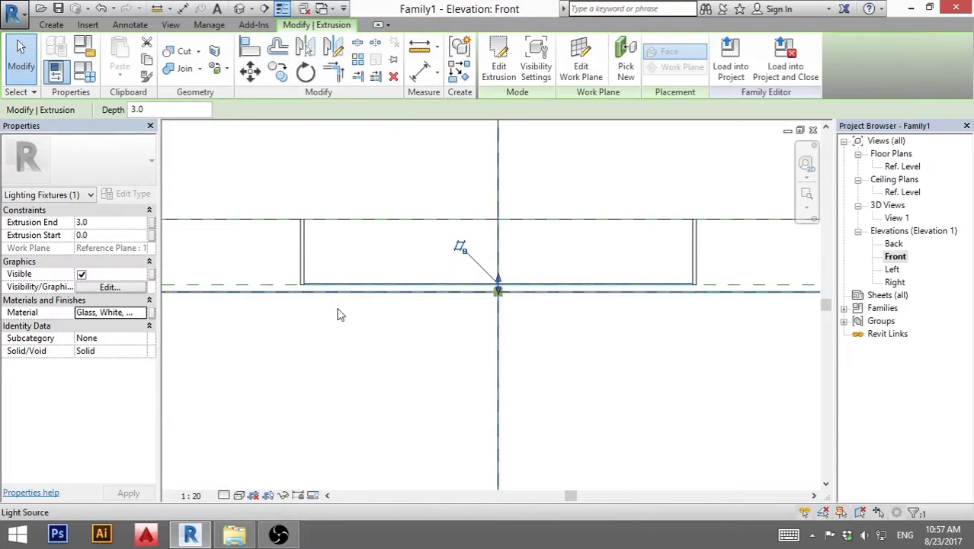
Open 3D View 1 and set its visual style to Realistic
click(333, 331)
scroll(376, 272, down, 3)
scroll(357, 294, down, 2)
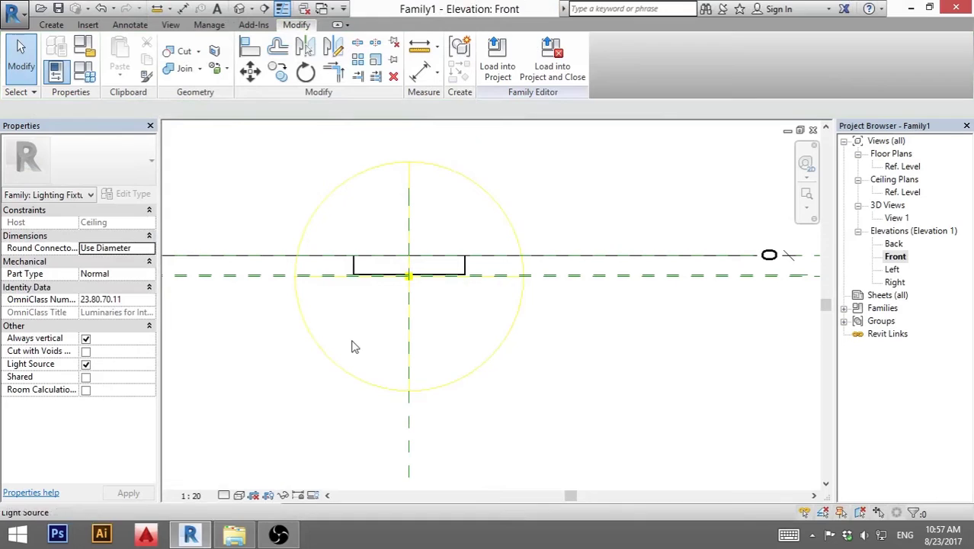
scroll(363, 274, up, 3)
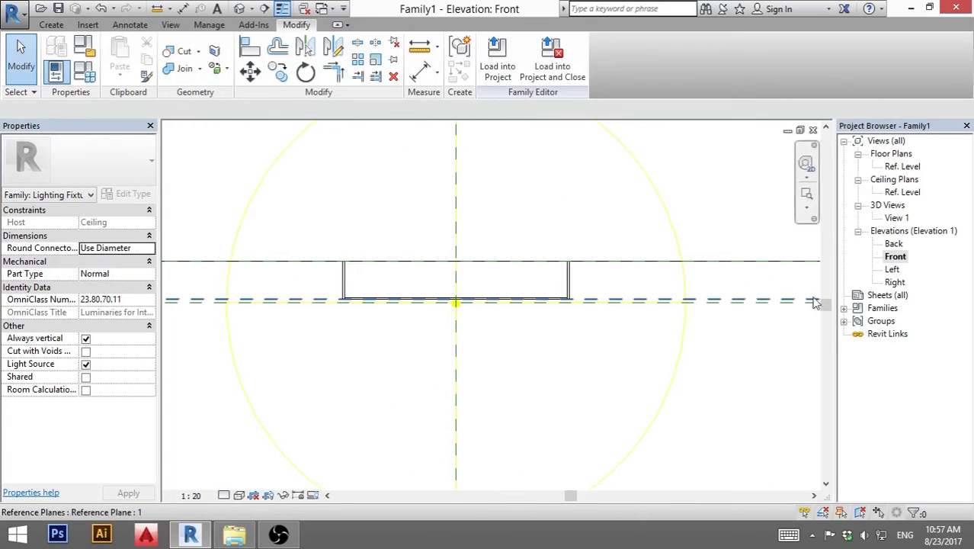
double_click(898, 218)
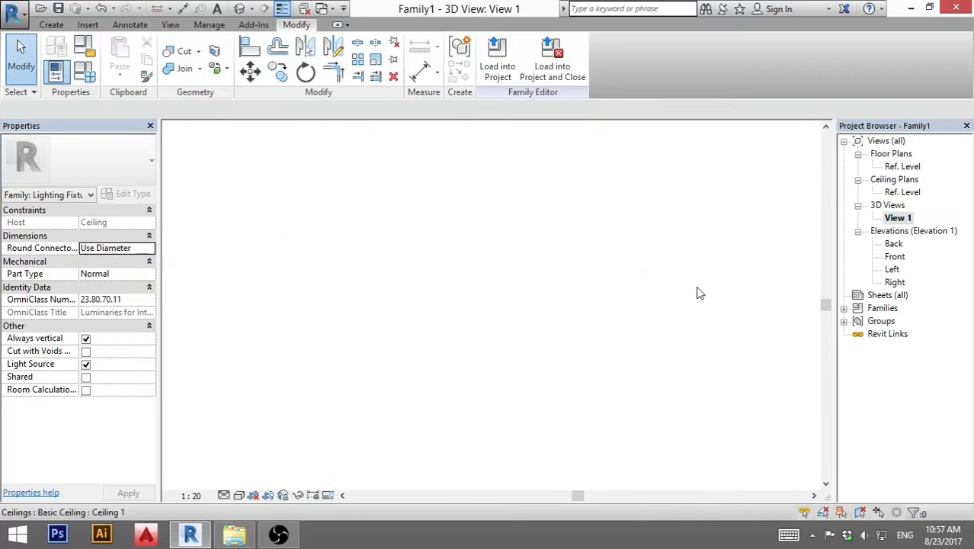
shift+middle_drag(548, 282, 565, 260)
scroll(507, 298, up, 5)
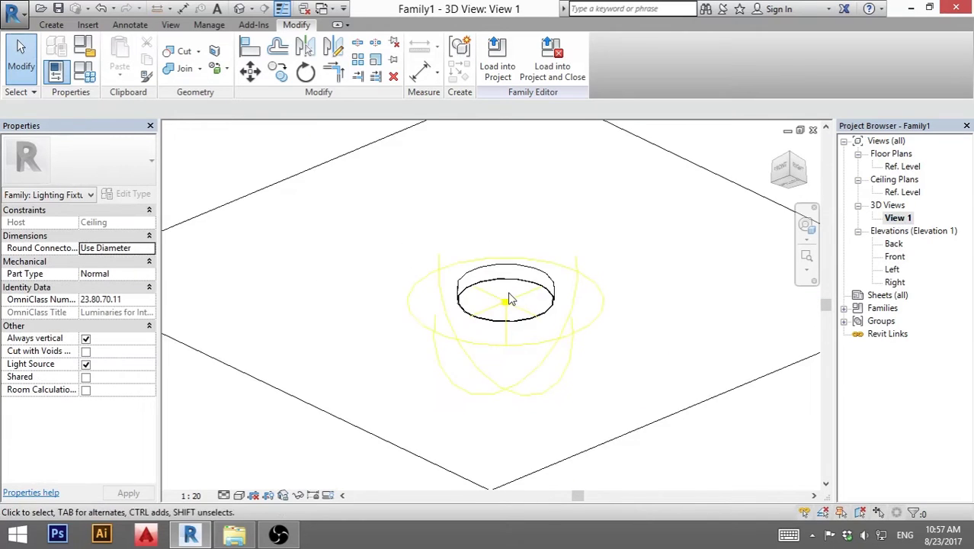
middle_drag(635, 393, 660, 358)
click(223, 495)
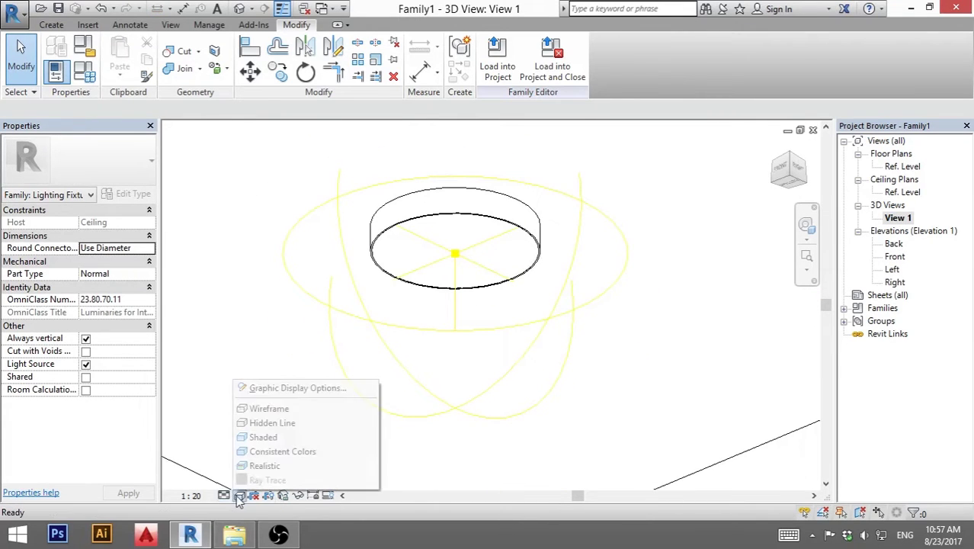
click(261, 463)
Orbit around the fixture, selecting the glass disc, outer ring and light source in turn
shift+middle_drag(563, 381, 645, 318)
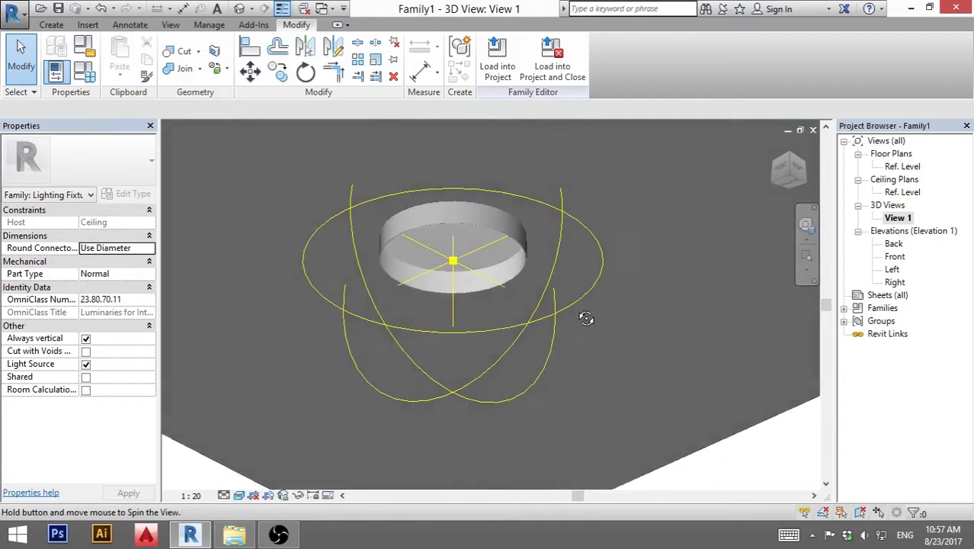
scroll(500, 272, up, 8)
click(533, 304)
scroll(567, 343, down, 5)
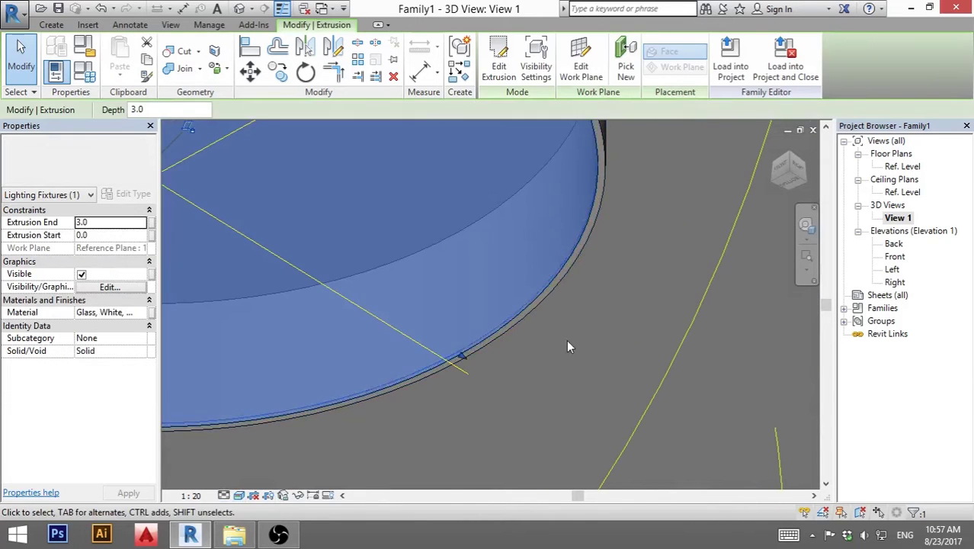
click(604, 277)
click(583, 280)
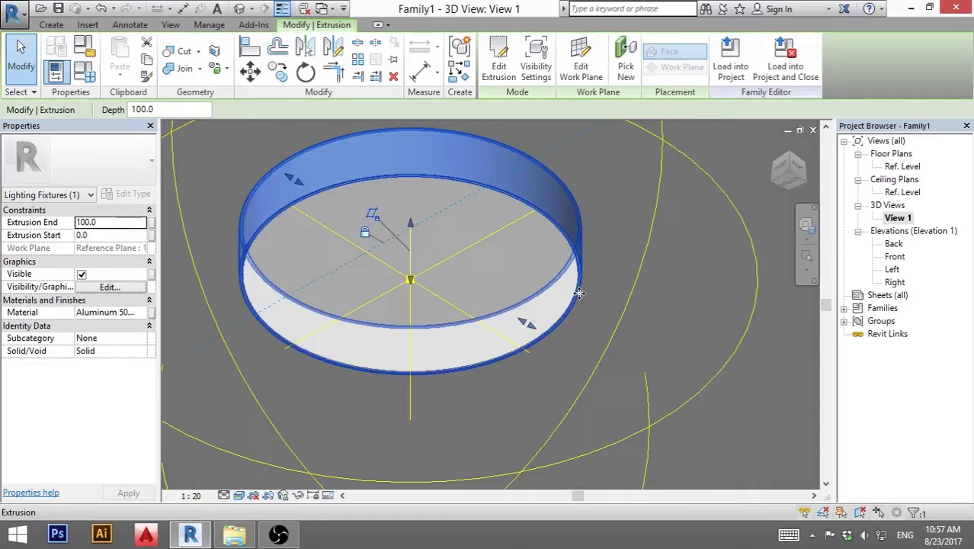
scroll(658, 363, down, 5)
click(615, 284)
click(605, 291)
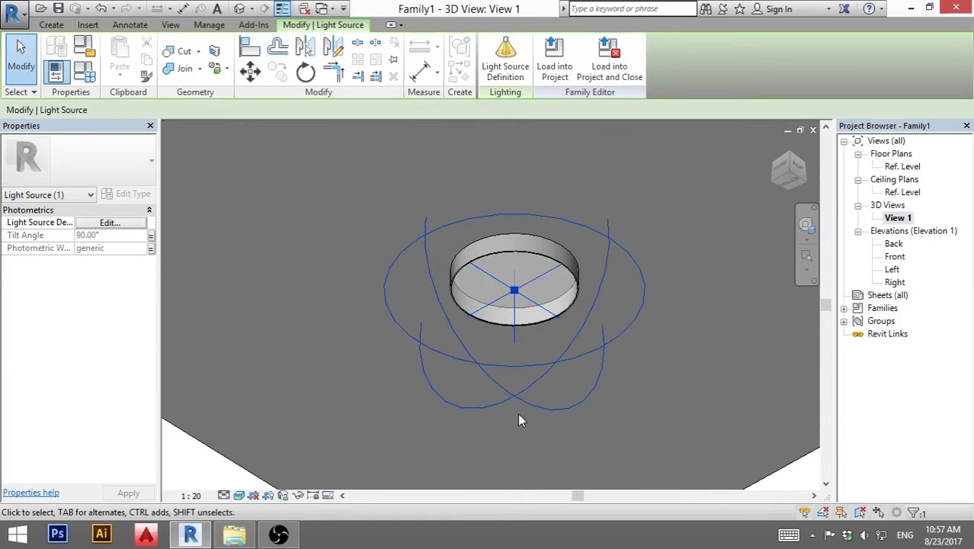
shift+middle_drag(517, 413, 504, 440)
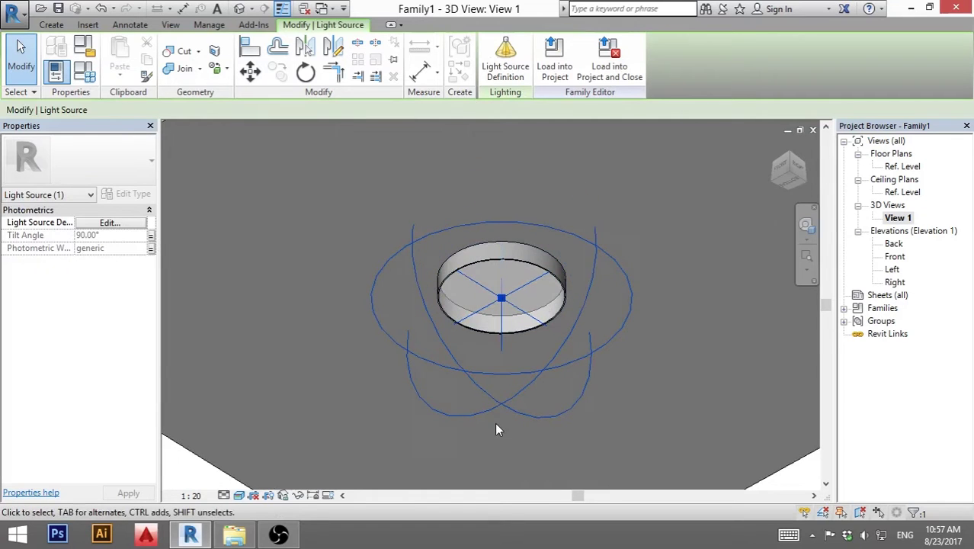
scroll(494, 430, up, 3)
scroll(496, 393, down, 1)
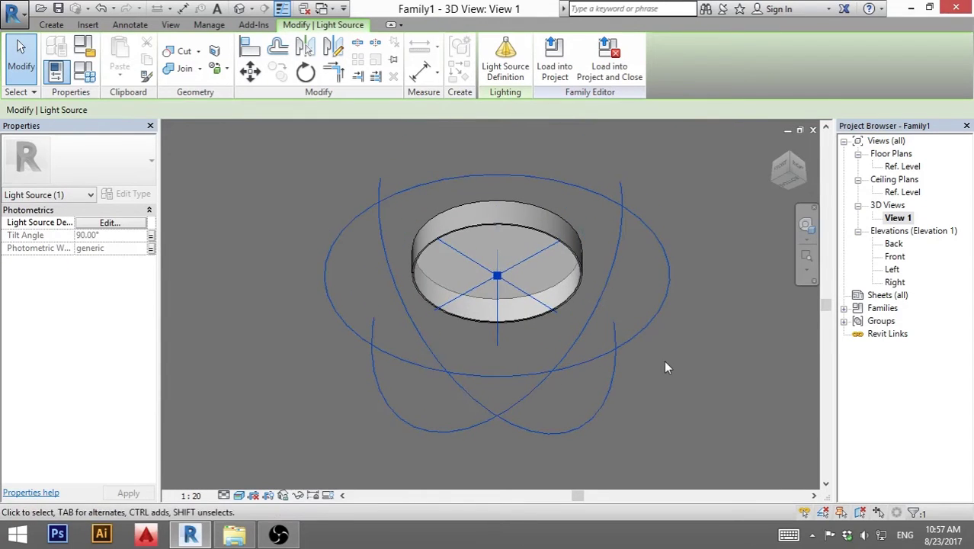
Set Apparent Load to 50 VA and Initial Intensity to 45 W at 100 lm/W
click(85, 71)
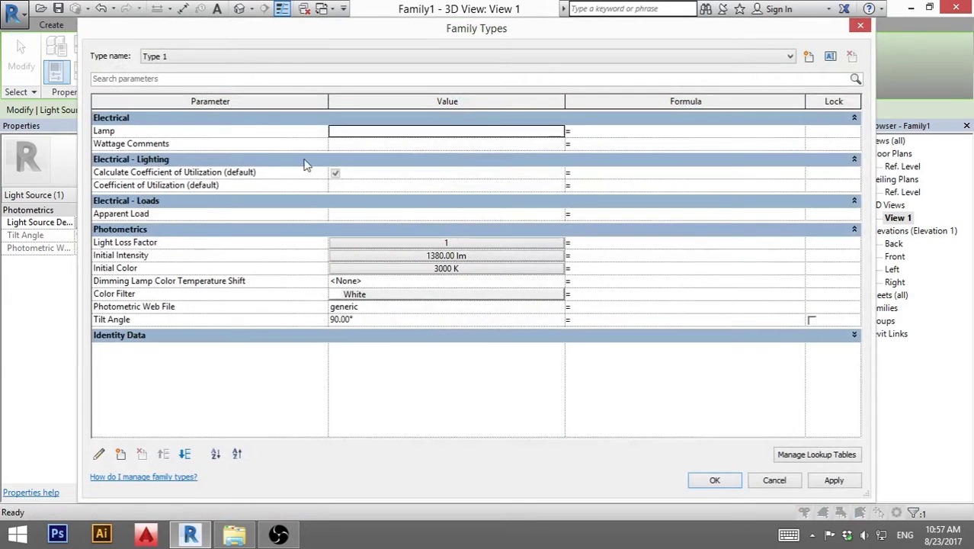
click(348, 213)
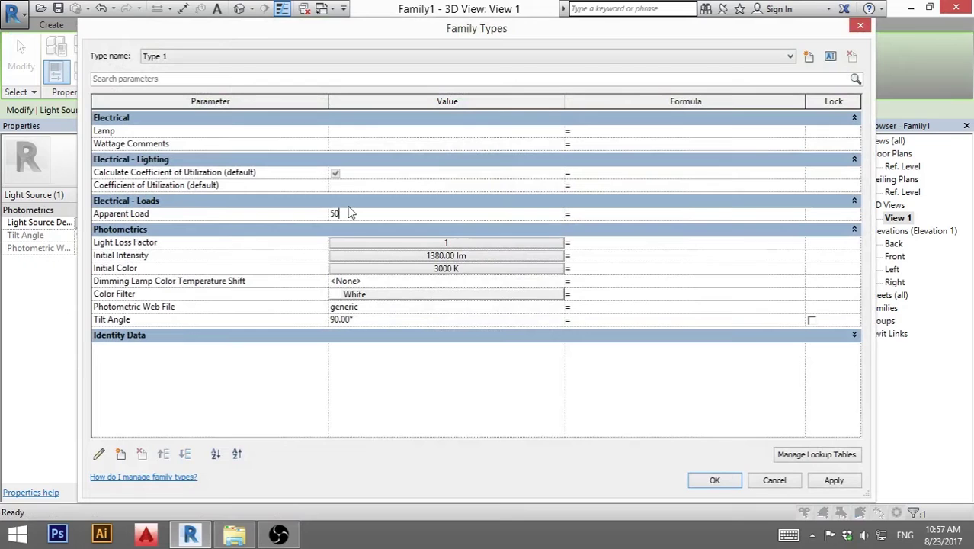
click(429, 255)
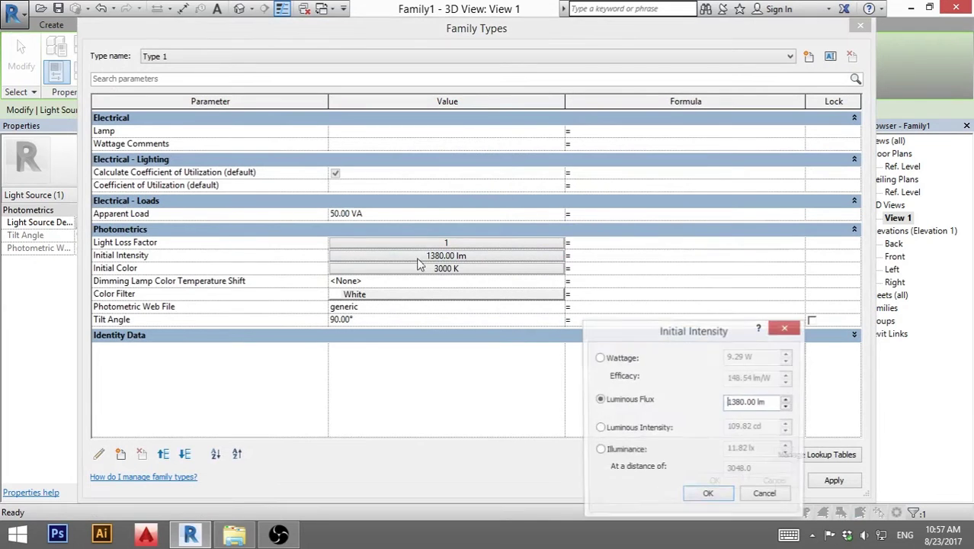
click(621, 358)
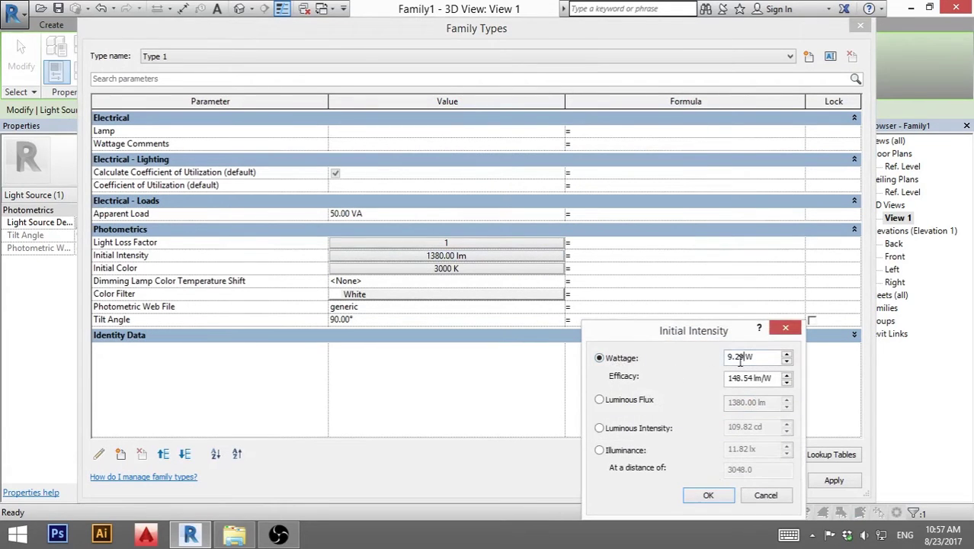
drag(739, 361, 714, 357)
text(45)
click(738, 378)
drag(755, 381, 691, 380)
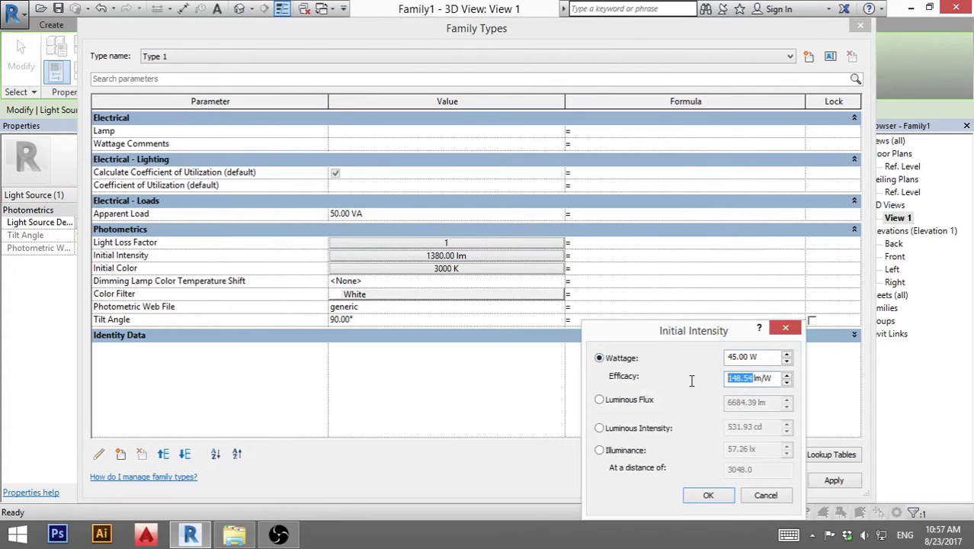
text(100)
click(708, 503)
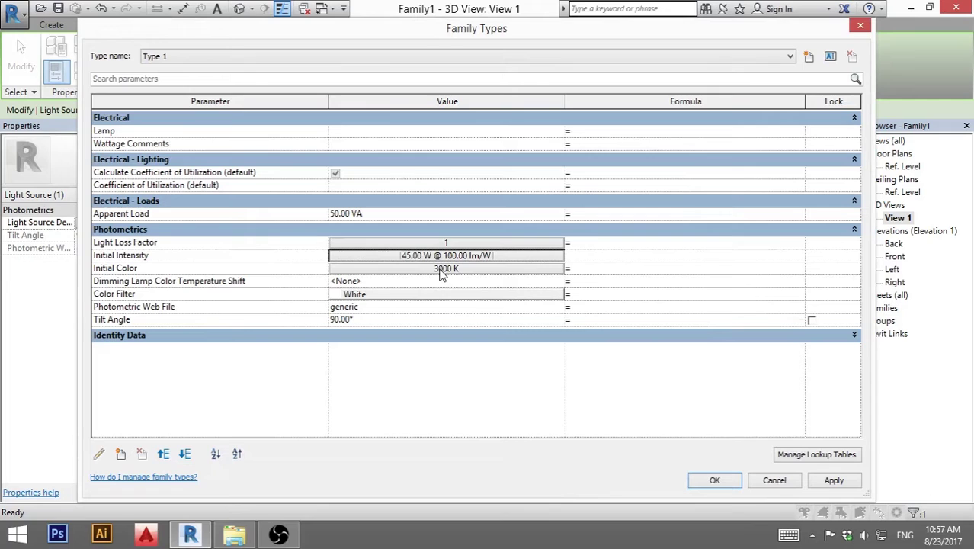
Set the light's Initial Color to 4000 K
click(440, 270)
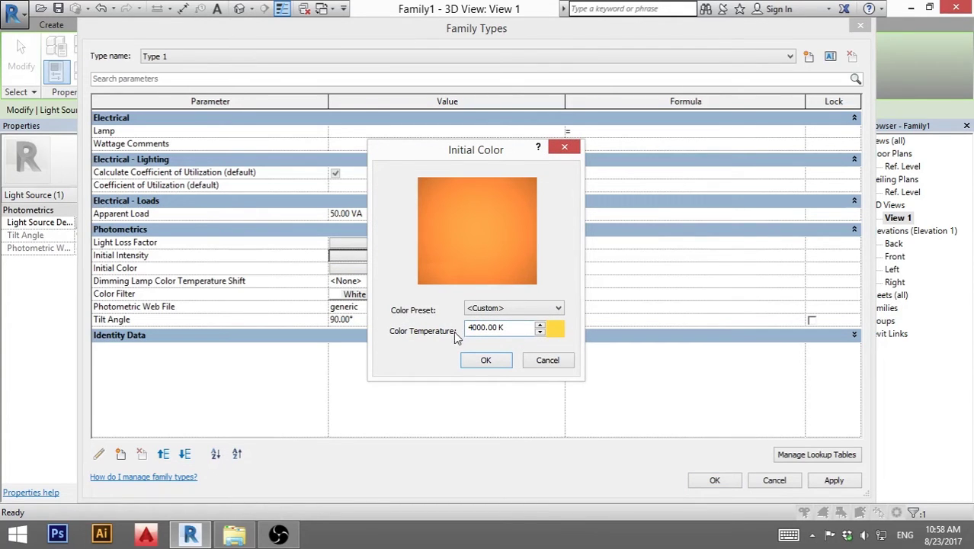
click(486, 363)
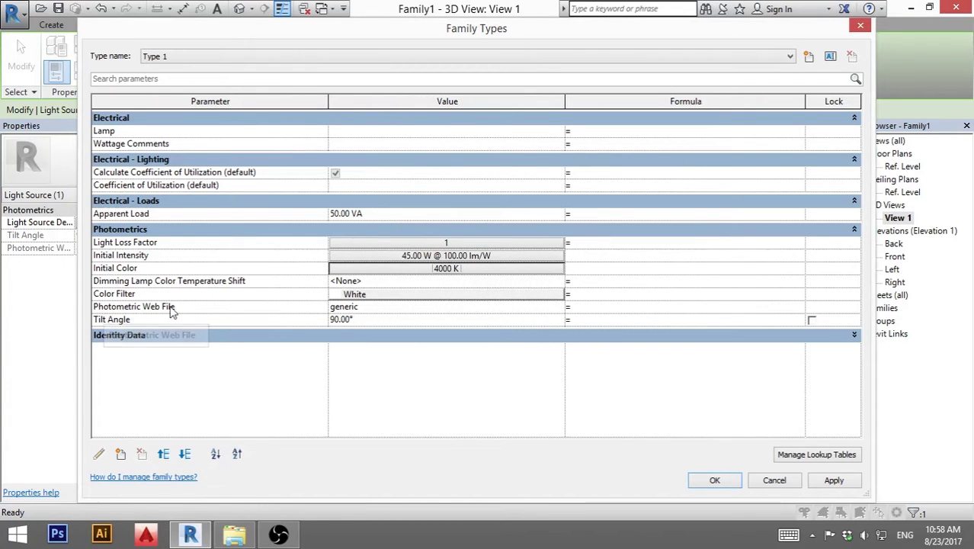
click(348, 306)
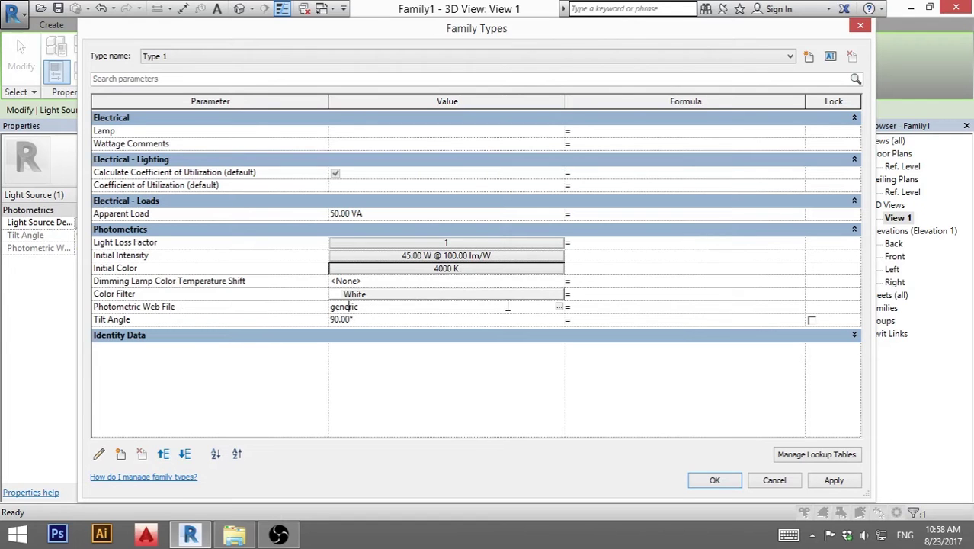
Load 2x22T12.ies from the IES folder as the photometric web file
click(559, 307)
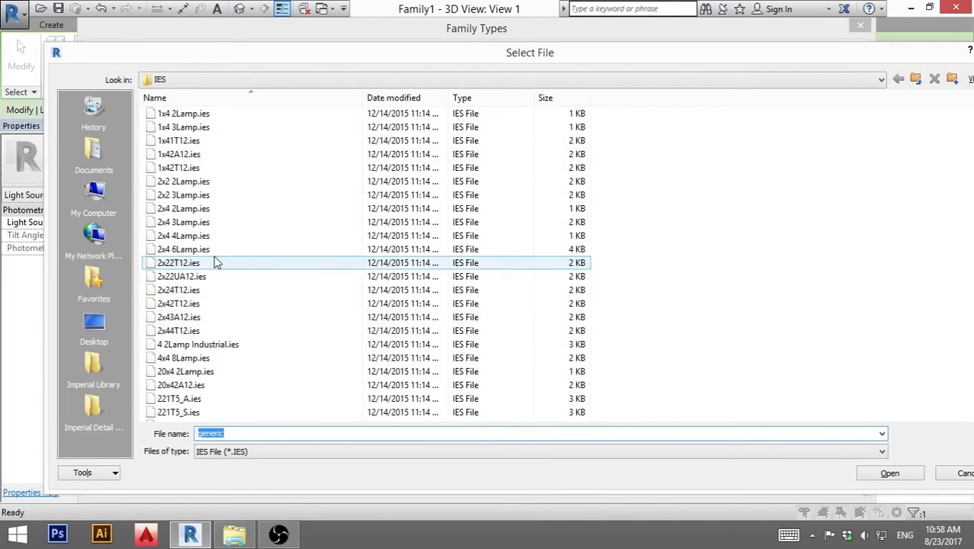
text(D:\poslovi\2017\BUCK\9_ugradne final\ispravka\SCALA DO  2x28W.IES)
click(200, 276)
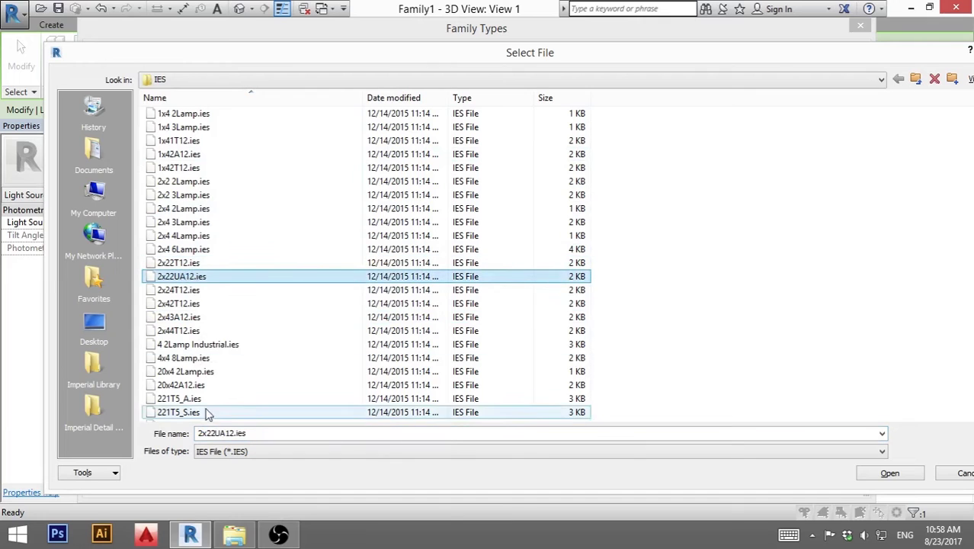
click(185, 195)
click(185, 127)
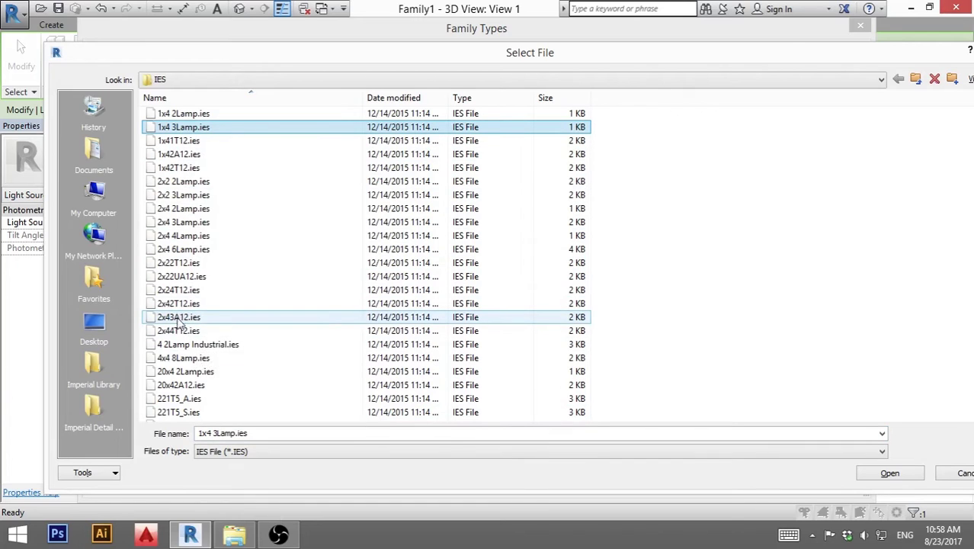
click(182, 263)
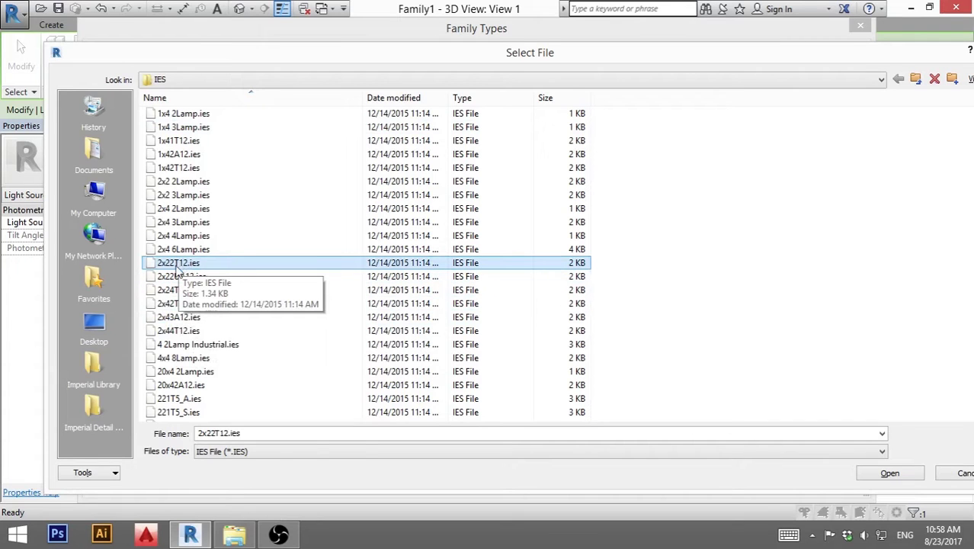
click(890, 474)
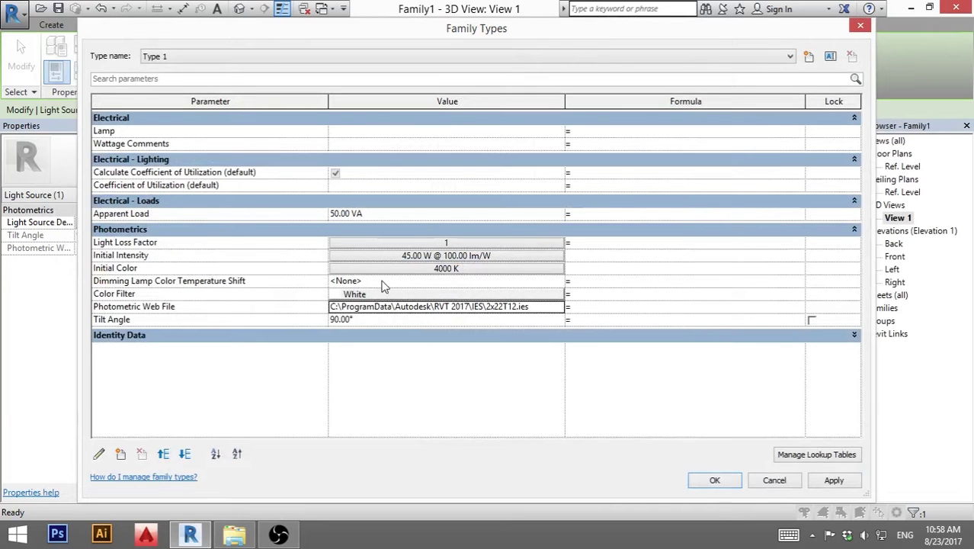
Apply the Family Types changes and orbit the 3D view to look down into the fixture
click(834, 480)
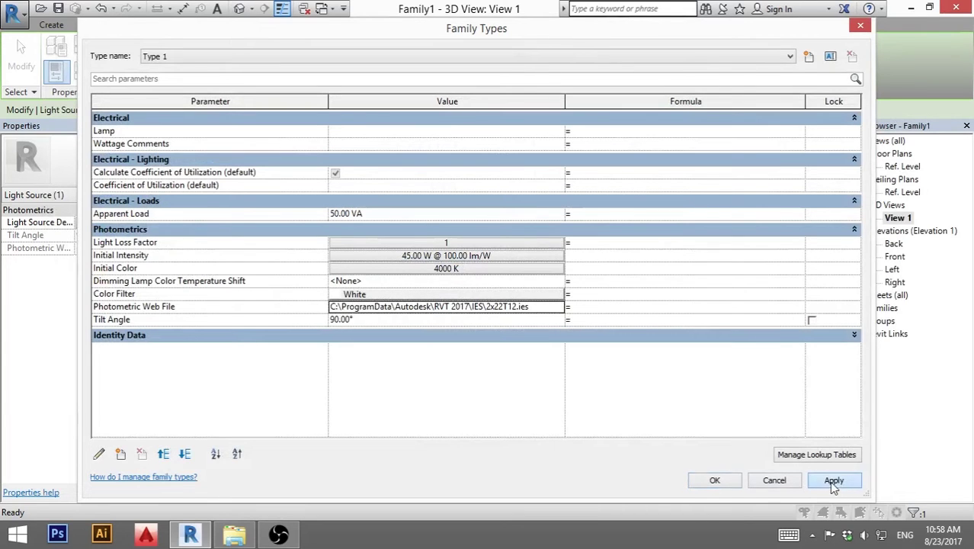
click(714, 480)
mouse_move(536, 331)
shift+middle_down()
mouse_move(612, 378)
mouse_move(552, 346)
mouse_move(554, 309)
mouse_move(550, 436)
mouse_move(537, 326)
shift+middle_up()
click(552, 346)
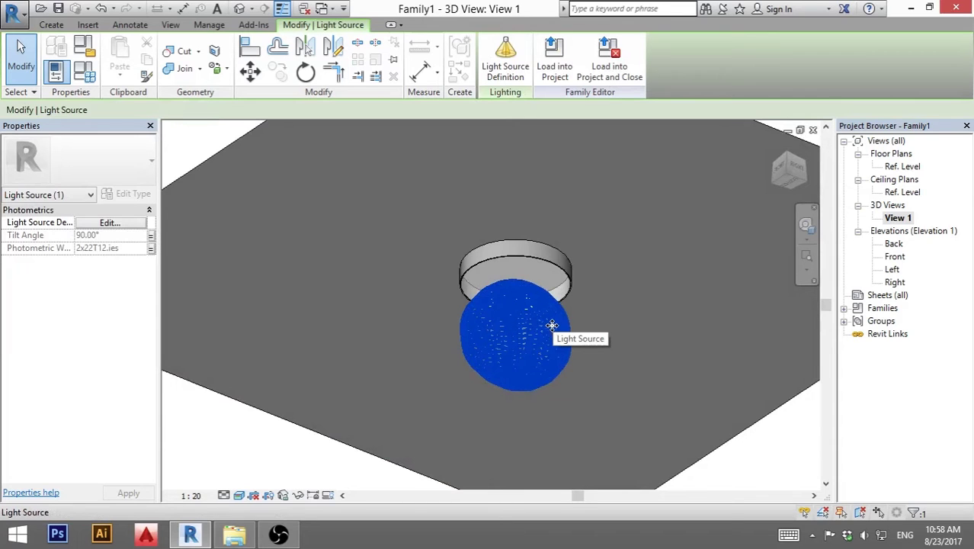
shift+middle_drag(504, 363, 607, 310)
click(626, 324)
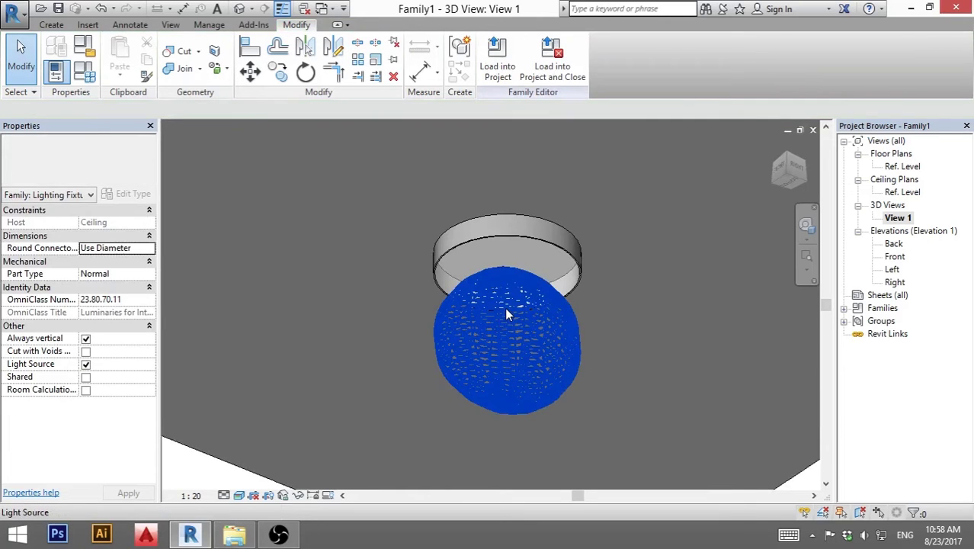
shift+middle_drag(505, 308, 417, 339)
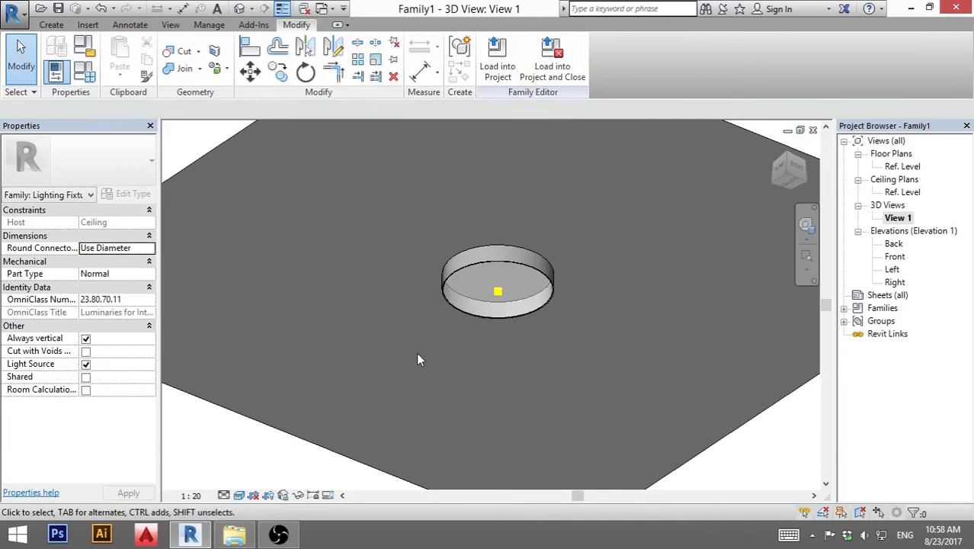
scroll(494, 262, up, 2)
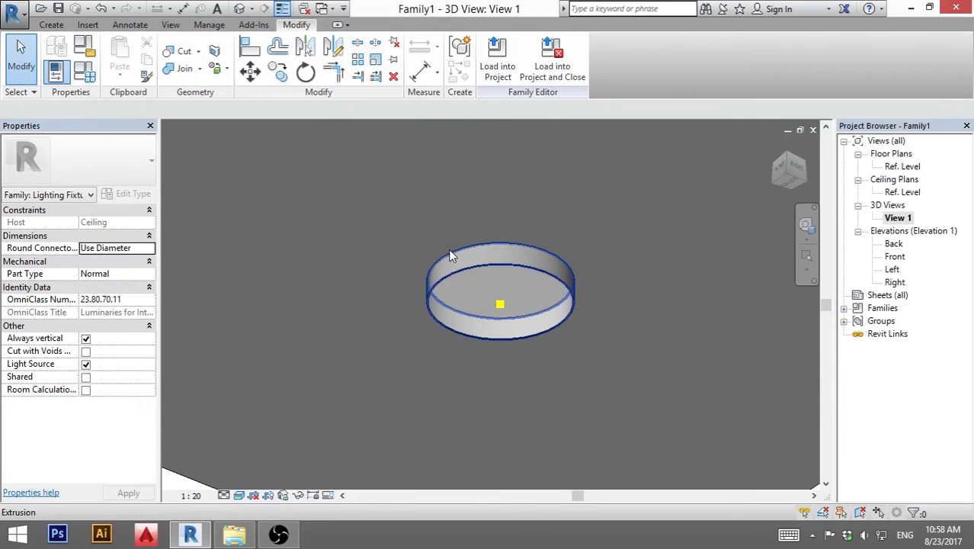
Place a Power - Unbalanced electrical connector on the fixture's circular edge loop
click(51, 25)
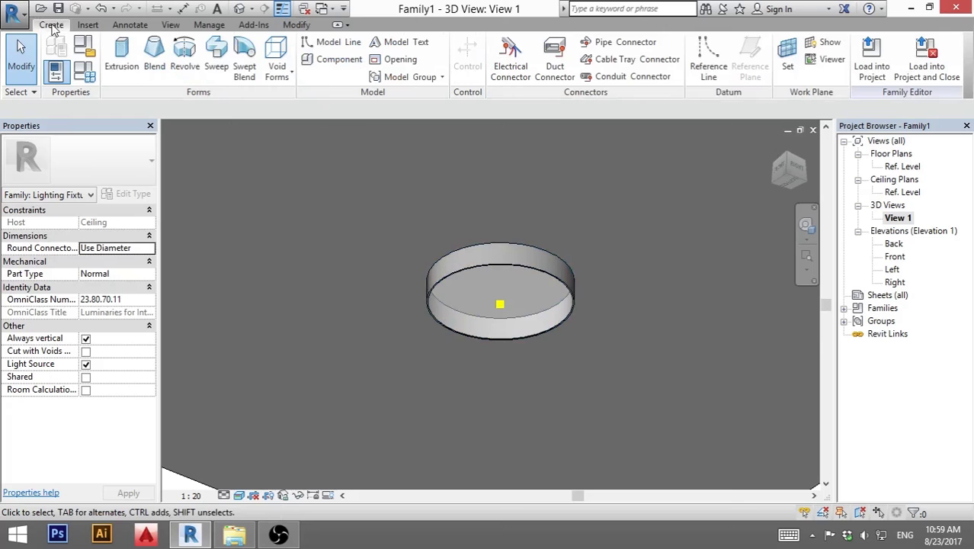
click(517, 70)
shift+middle_drag(524, 189, 548, 185)
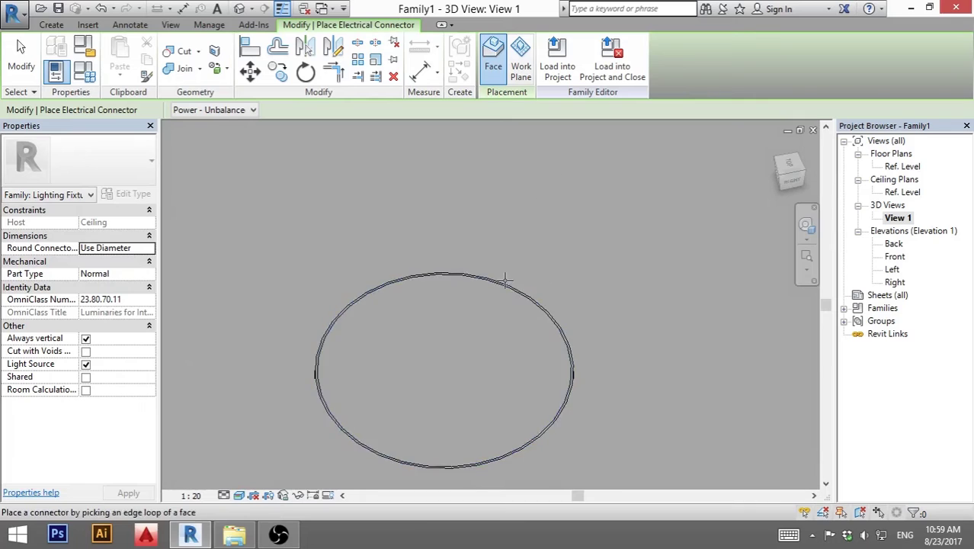
middle_drag(471, 265, 469, 219)
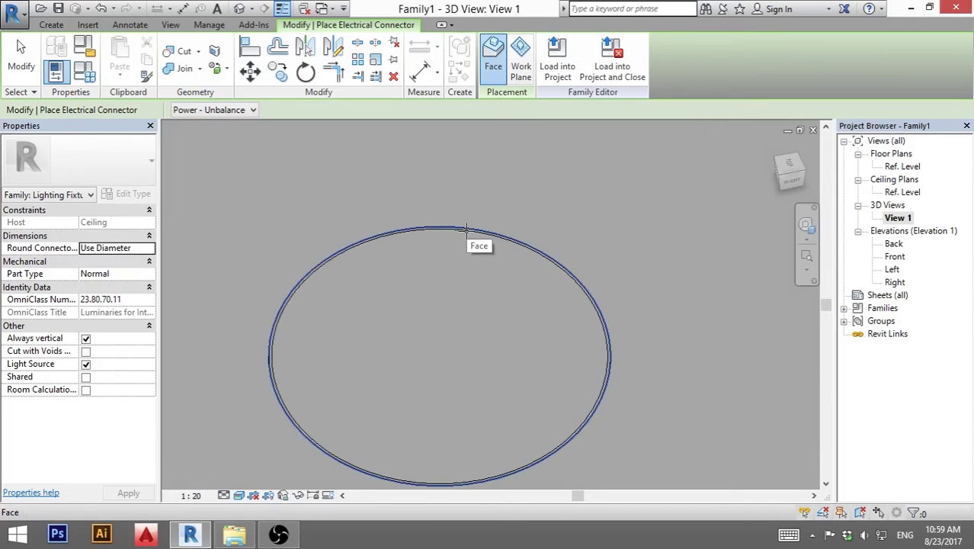
scroll(468, 226, up, 3)
key(Tab)
key(Tab)
key(Tab)
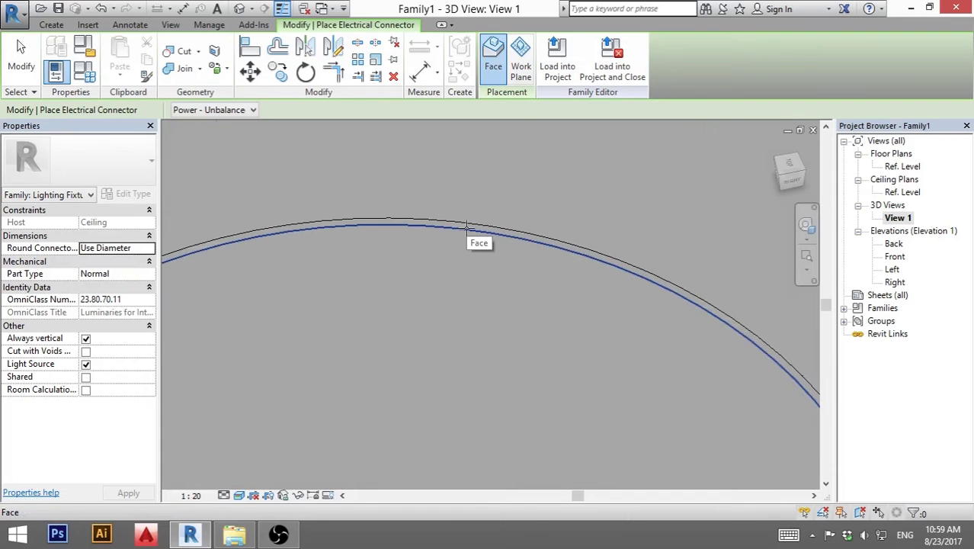
click(467, 227)
scroll(461, 229, down, 3)
key(Escape)
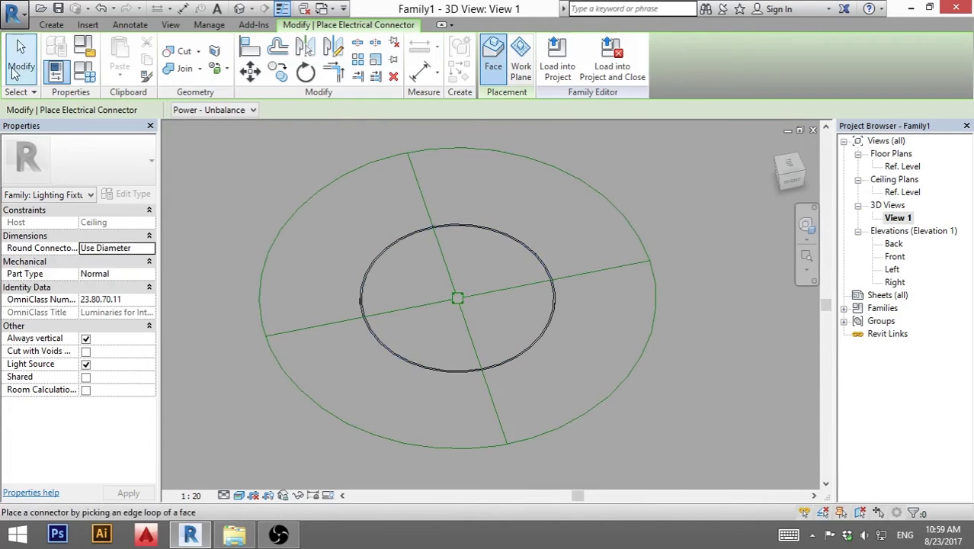
Set the new power connector's voltage to 230 V and review the family type settings
click(427, 206)
shift+middle_drag(496, 189, 474, 251)
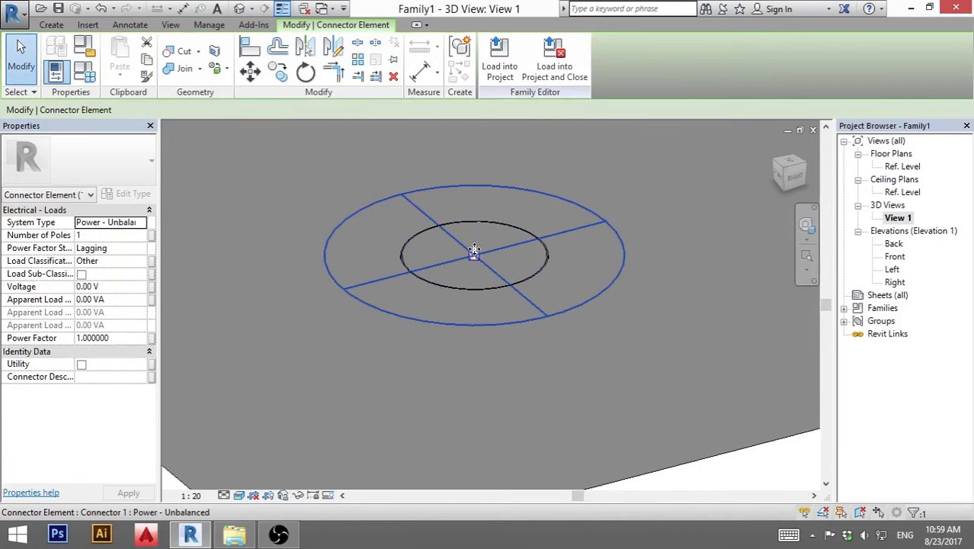
click(118, 287)
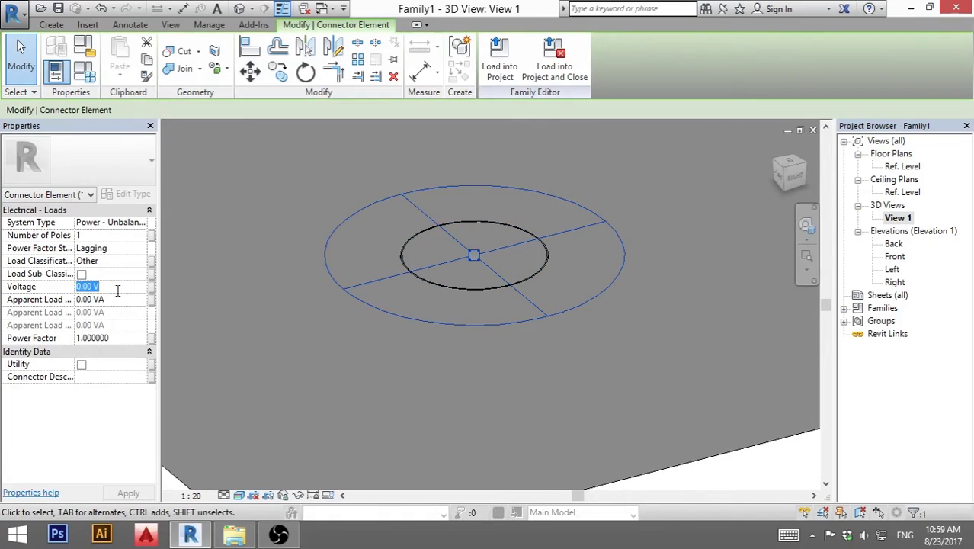
text(230)
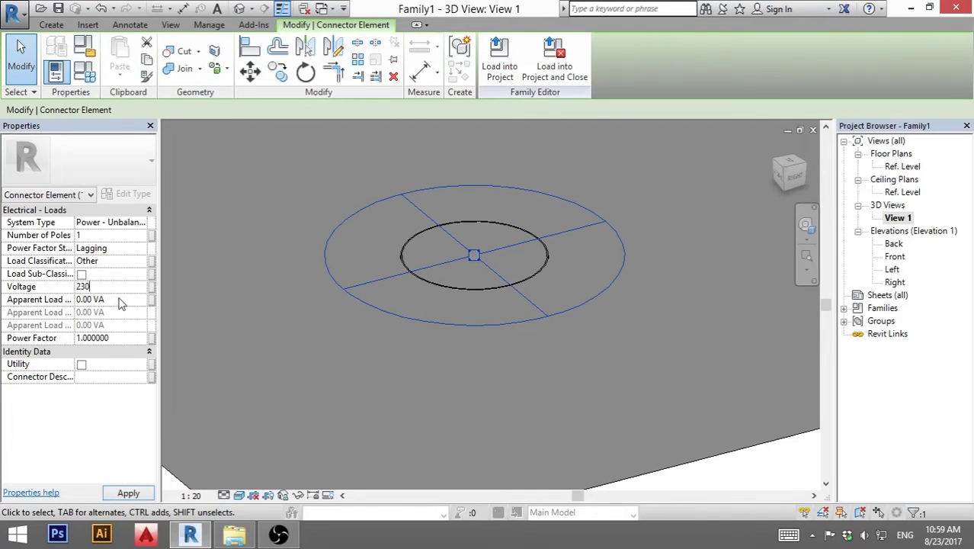
click(112, 299)
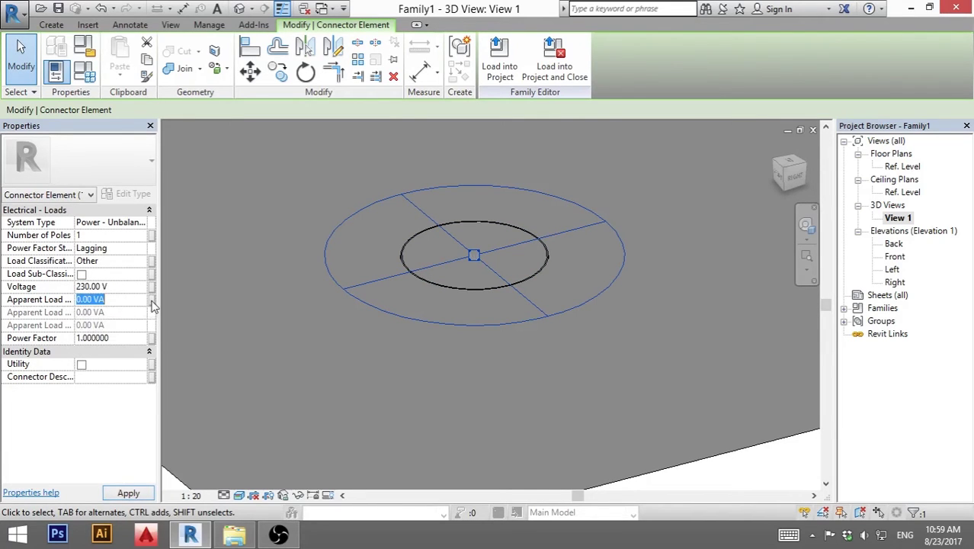
click(85, 72)
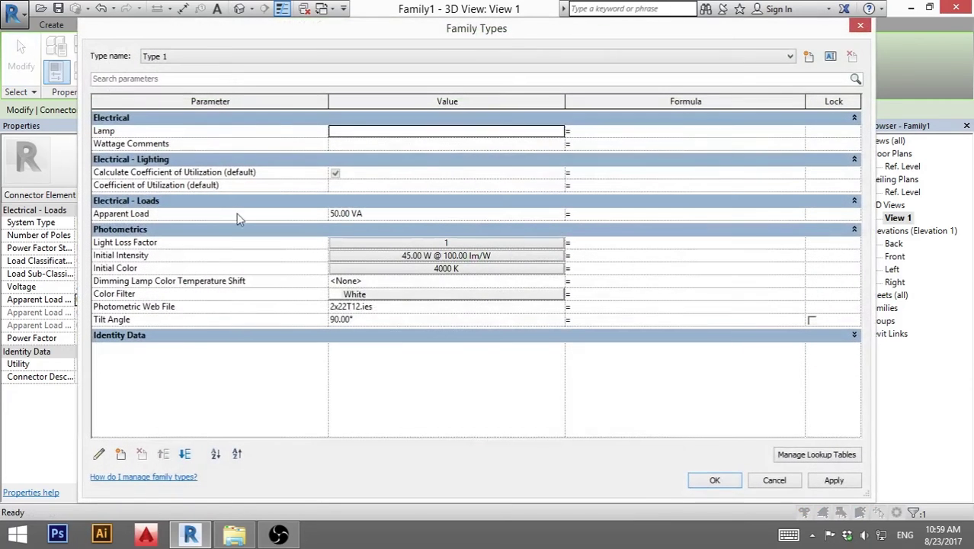
click(724, 481)
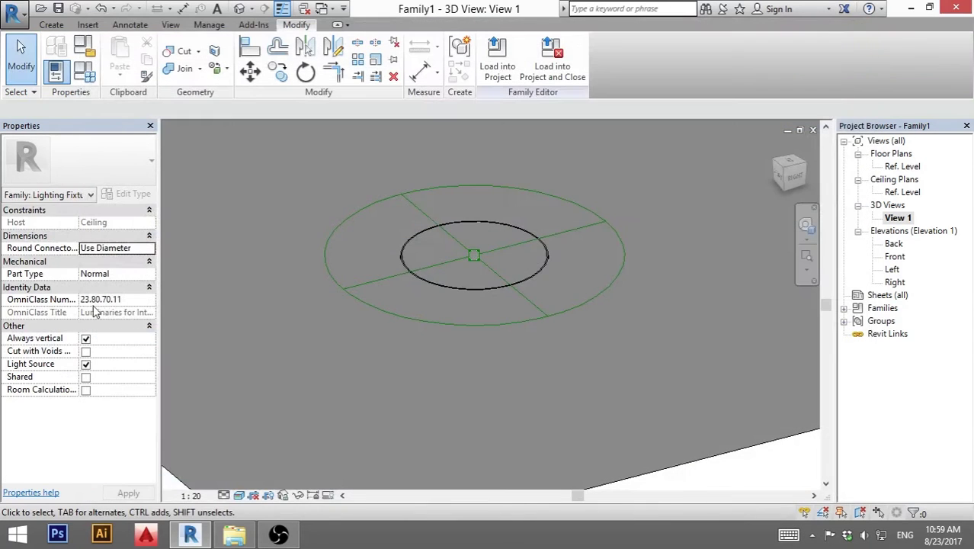
Link the connector's Apparent Load Phase 1 to the family's Apparent Load parameter (50.00 VA)
click(355, 283)
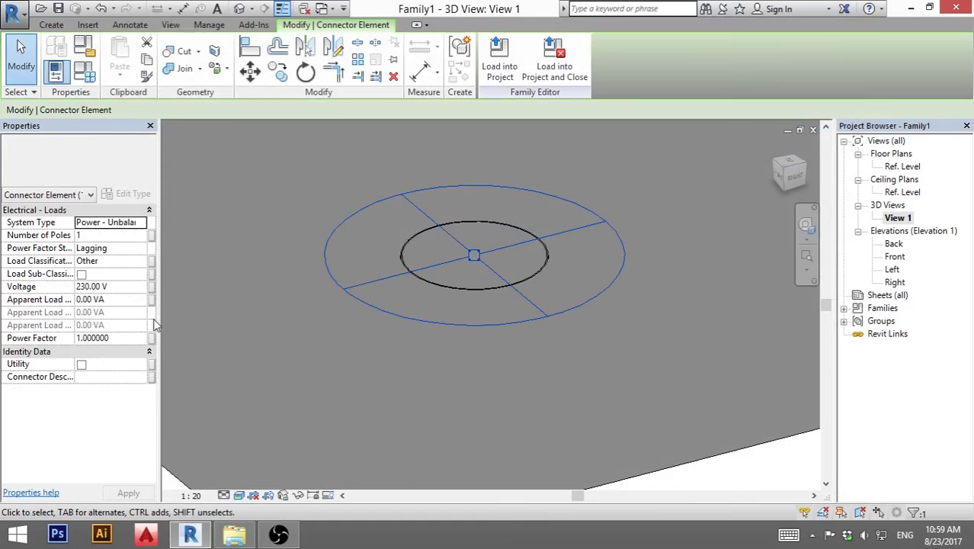
click(151, 300)
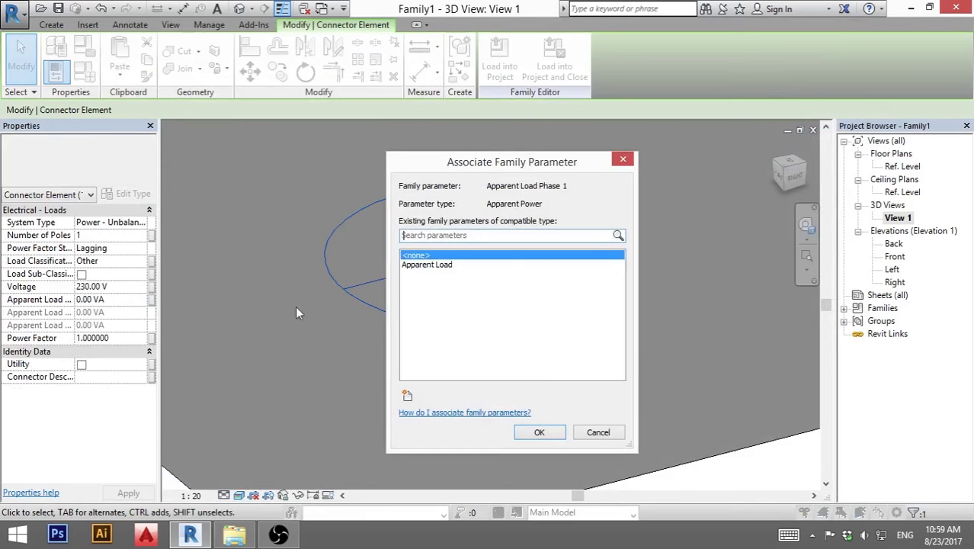
click(424, 266)
click(550, 438)
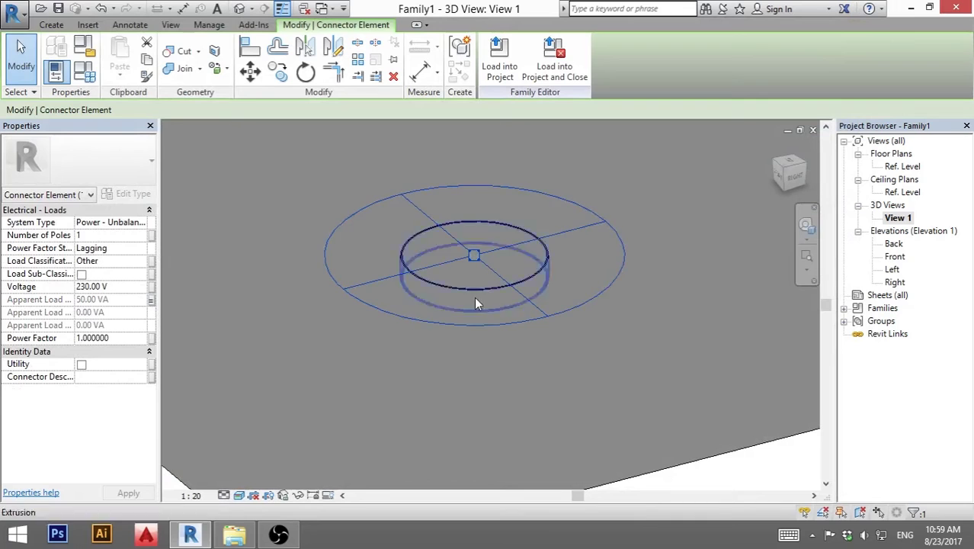
scroll(482, 384, down, 2)
key(Escape)
shift+middle_drag(447, 391, 426, 336)
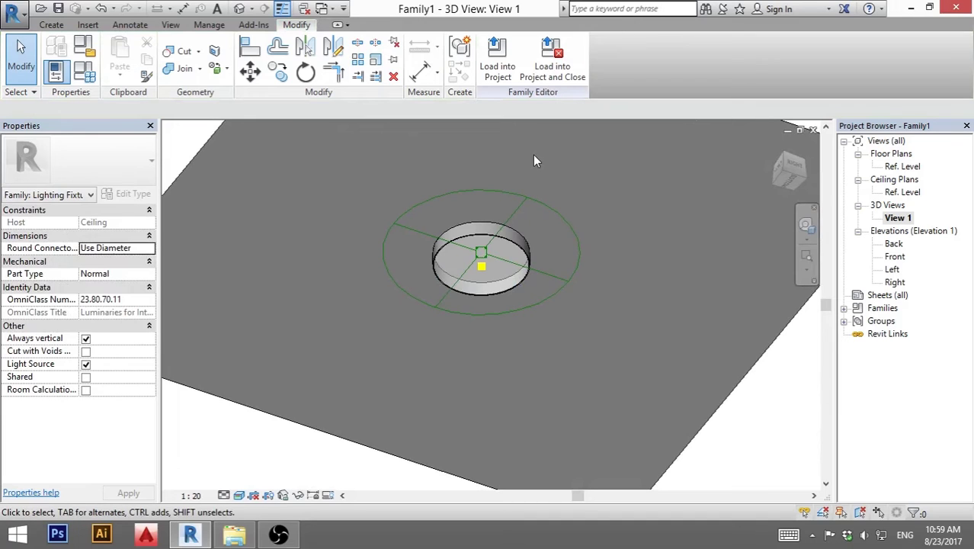
Load the fixture family into the project and open the Level 1 ceiling plan
click(503, 81)
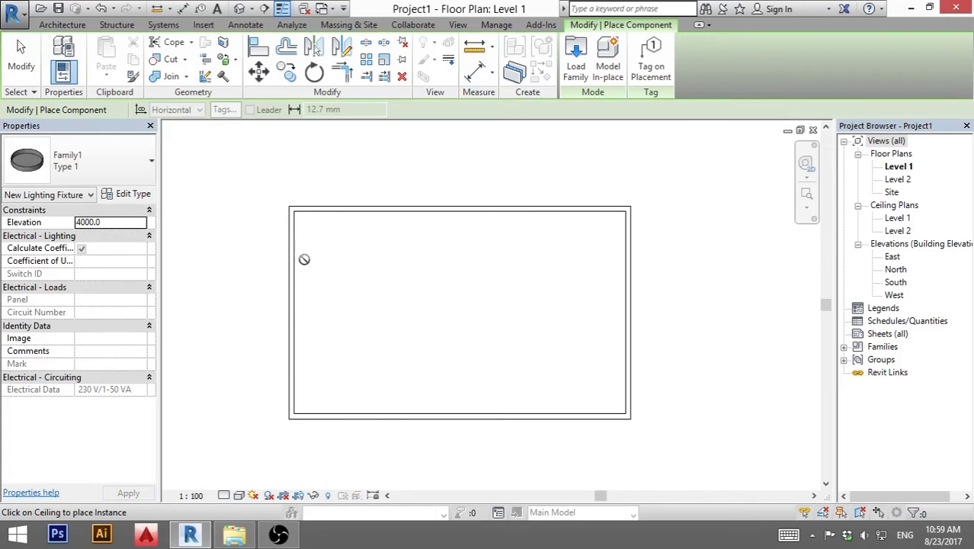
key(Escape)
key(Escape)
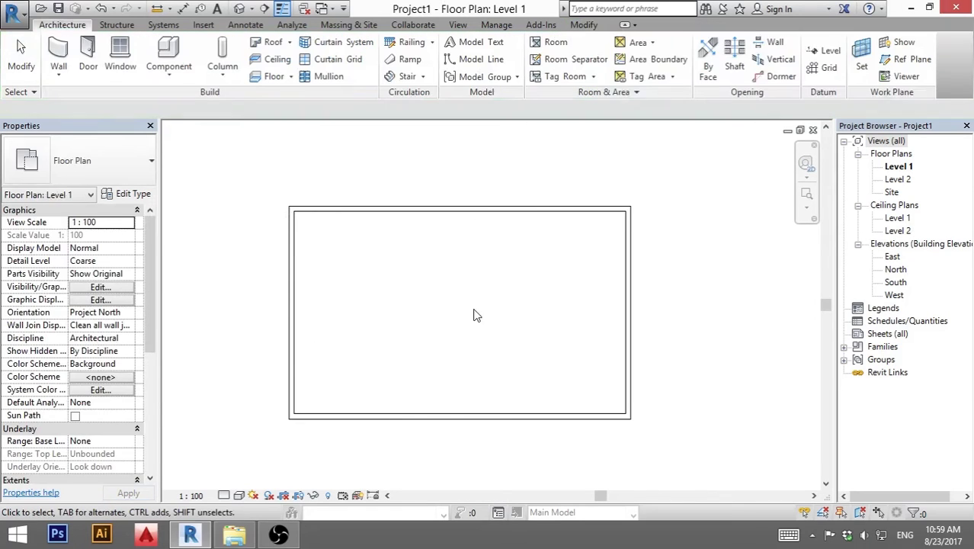
double_click(897, 219)
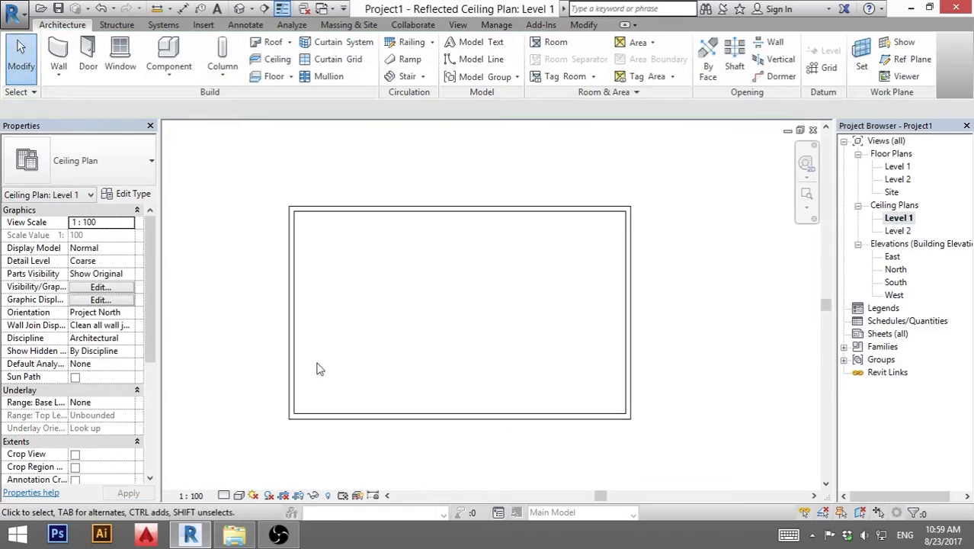
Add an automatic ceiling at 3000.0 height offset filling the room
click(277, 60)
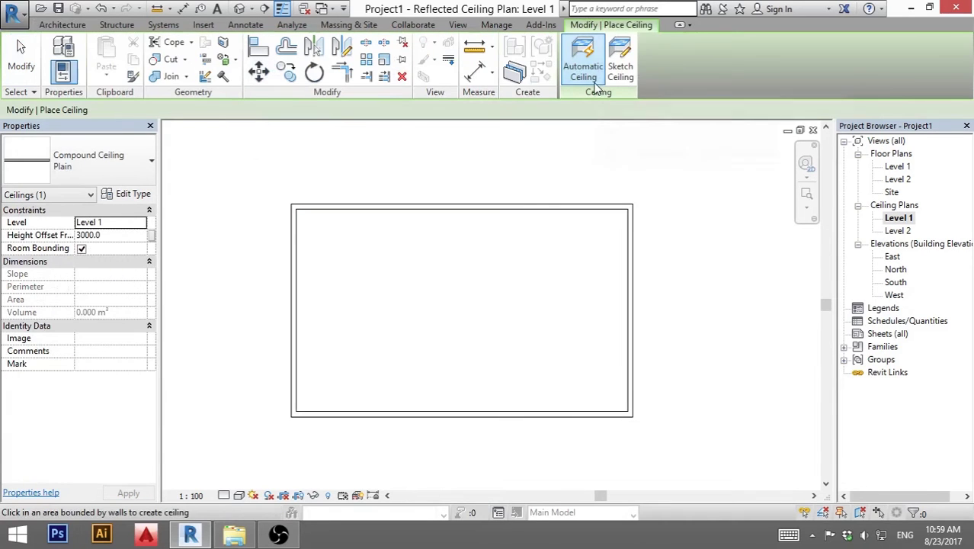
click(113, 235)
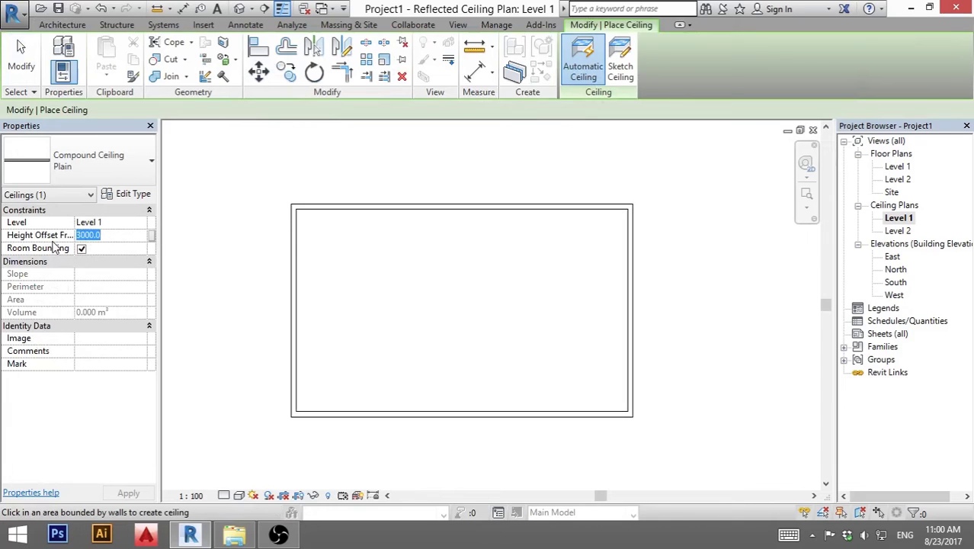
click(457, 300)
click(962, 448)
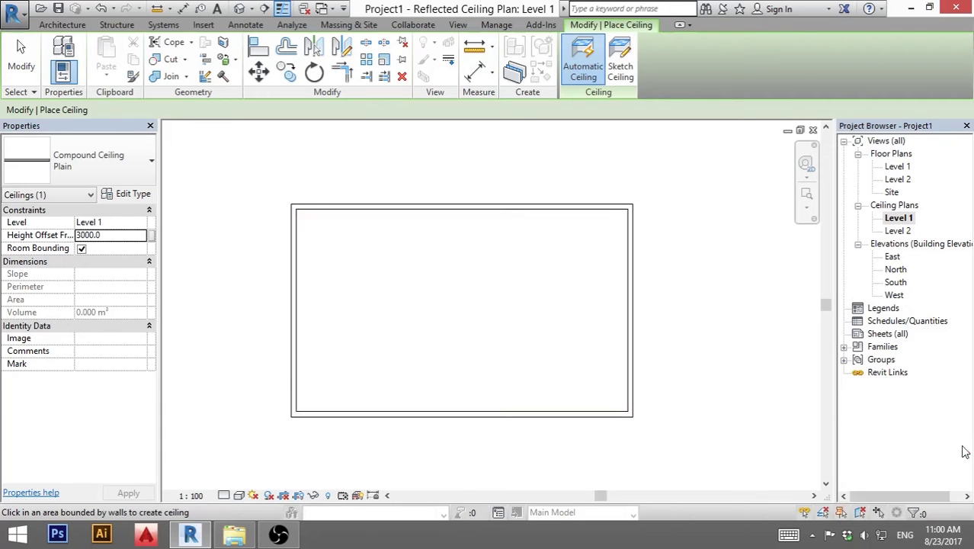
key(Escape)
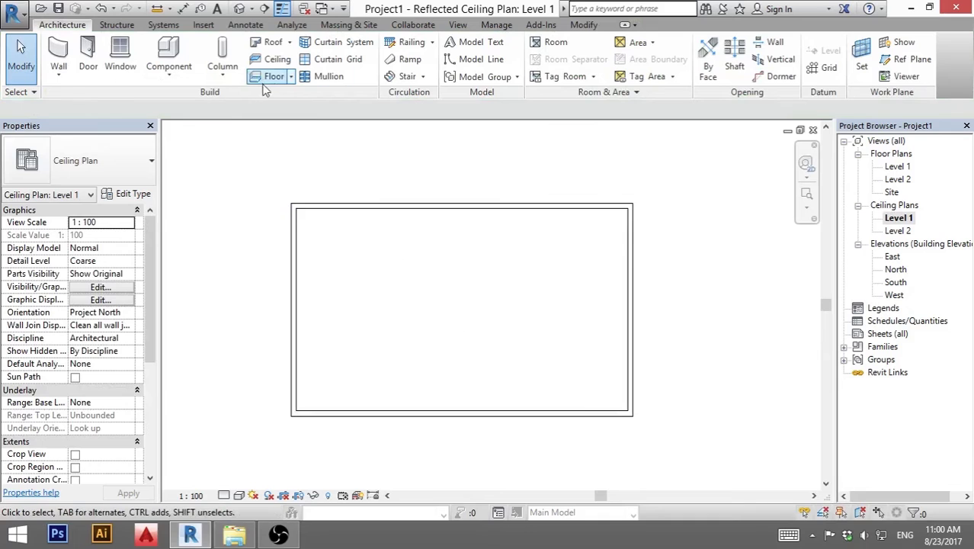
Place three Family1 light fixtures in a row on the ceiling along the top wall
click(169, 47)
scroll(343, 233, up, 5)
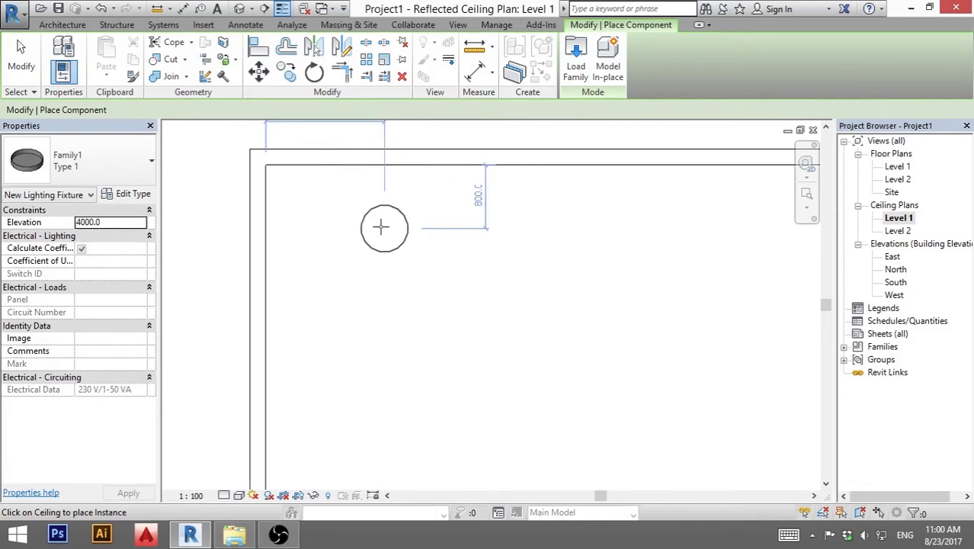
click(368, 227)
click(568, 229)
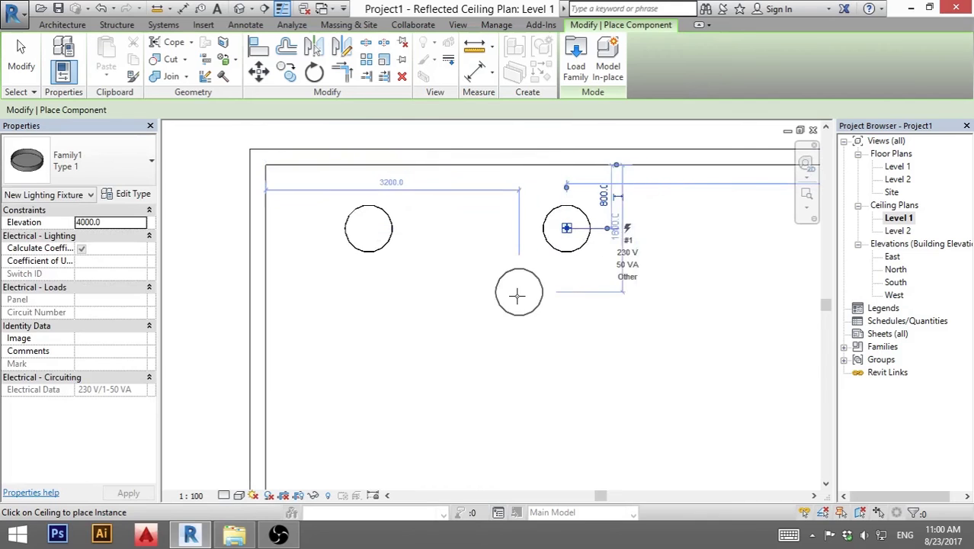
scroll(515, 289, down, 2)
click(659, 256)
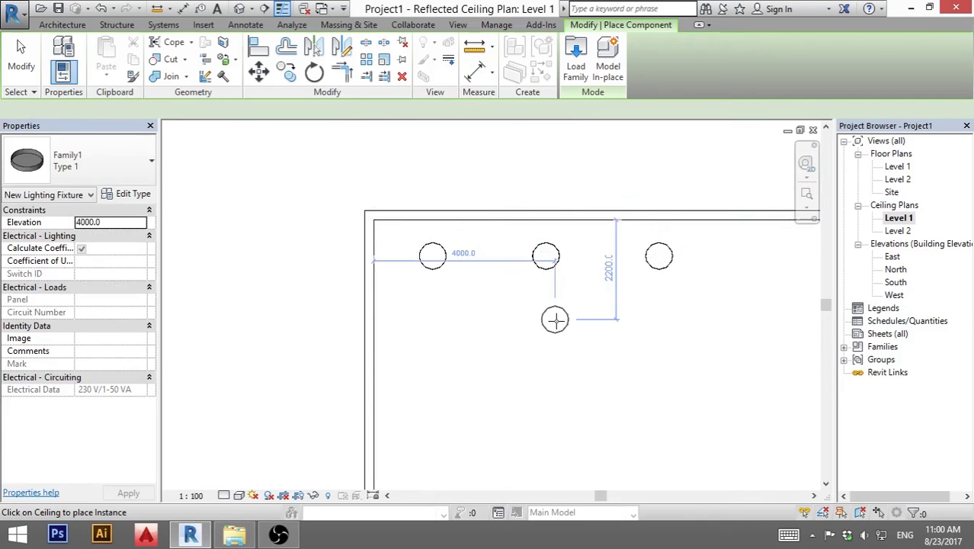
key(Escape)
key(Escape)
Check the middle fixture's placement and pan the ceiling plan to frame the room
click(546, 258)
scroll(546, 258, up, 4)
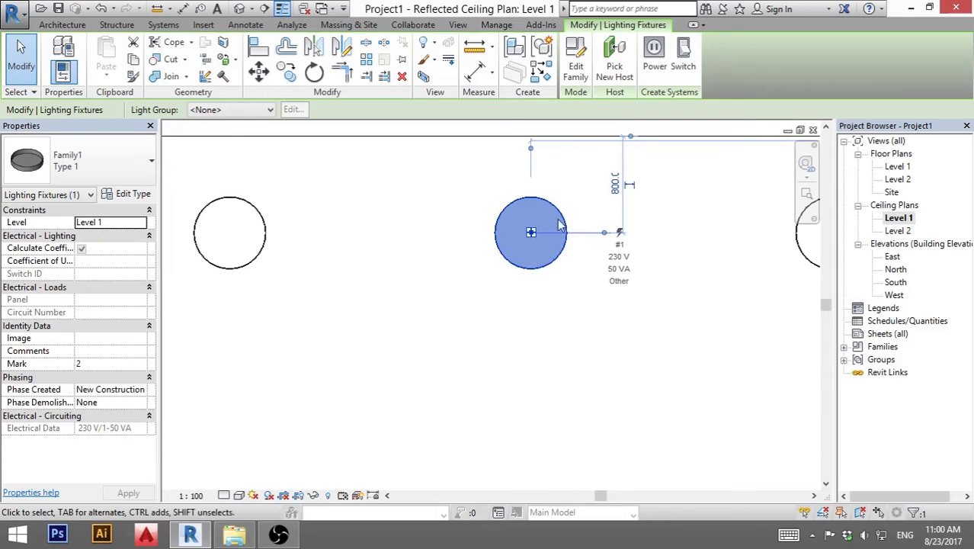
scroll(484, 268, down, 3)
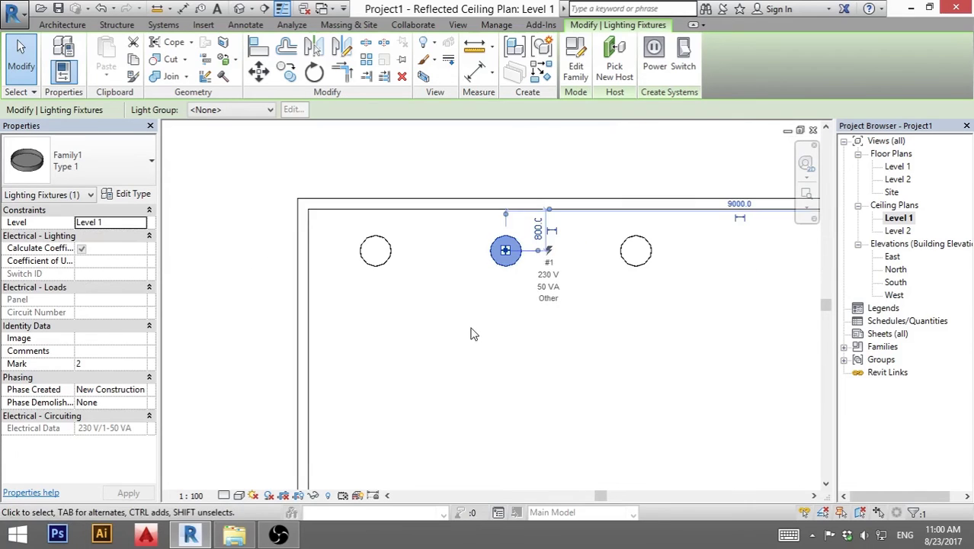
middle_drag(471, 331, 439, 308)
scroll(438, 308, down, 2)
click(428, 333)
middle_drag(474, 364, 456, 349)
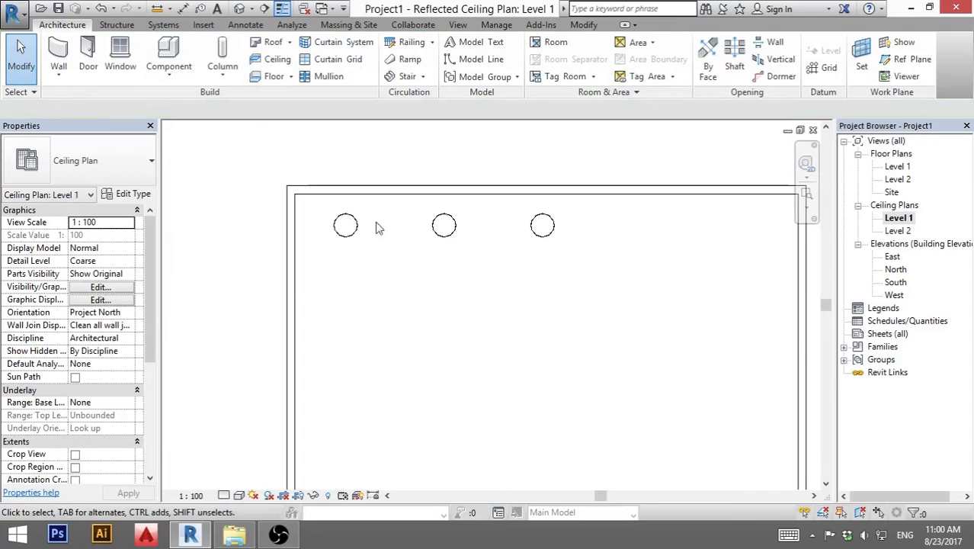
From the Level 1 floor plan, place a camera inside the room aimed at the far corner
double_click(896, 166)
scroll(594, 288, down, 2)
scroll(482, 303, up, 1)
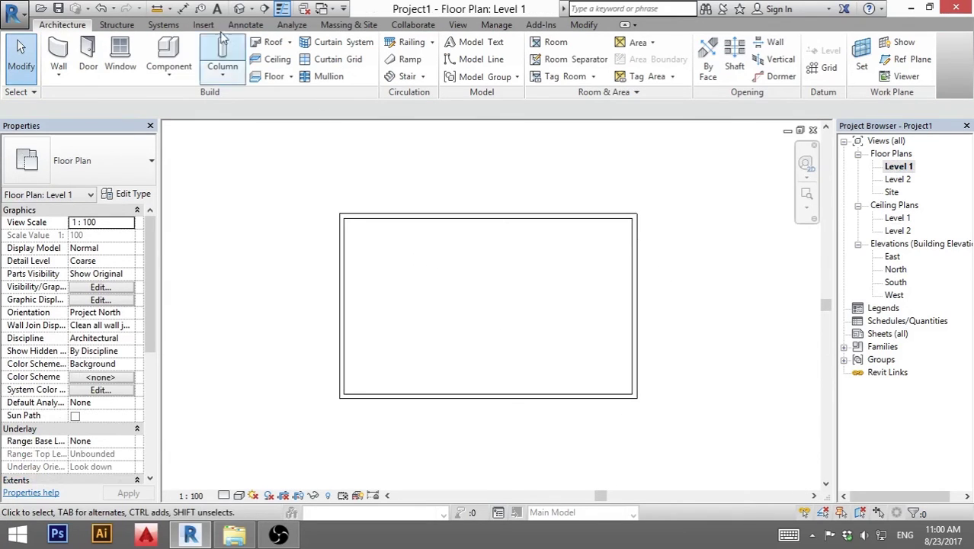
click(252, 10)
click(270, 39)
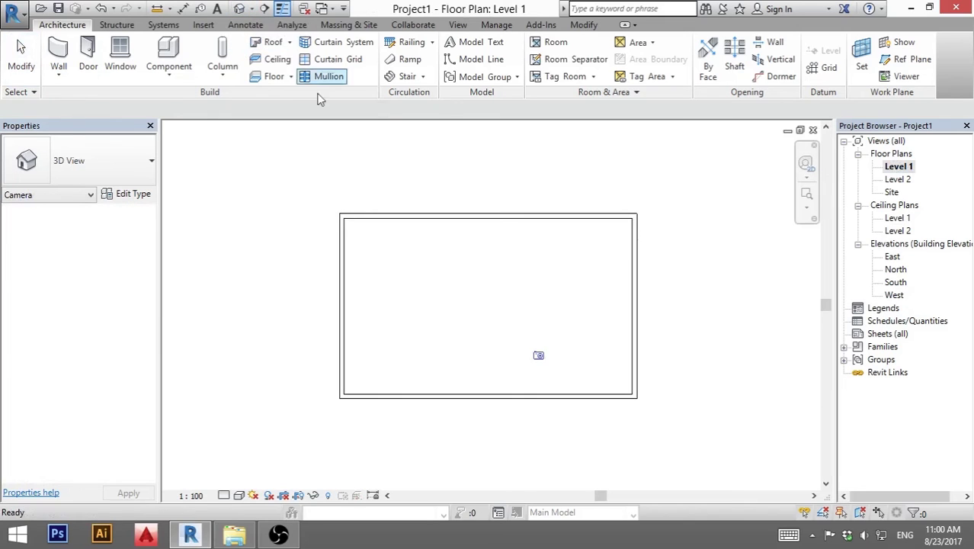
click(554, 344)
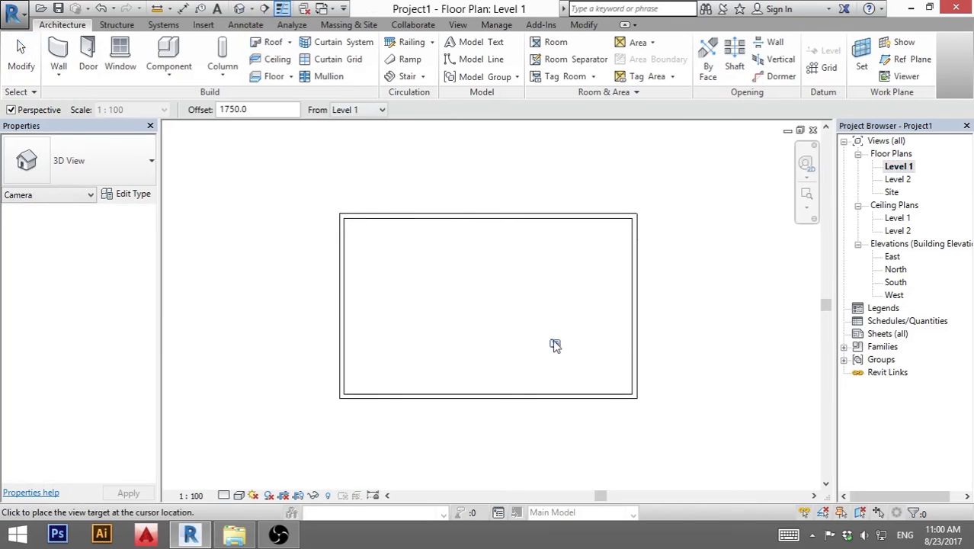
click(277, 133)
scroll(469, 303, up, 1)
scroll(548, 259, up, 1)
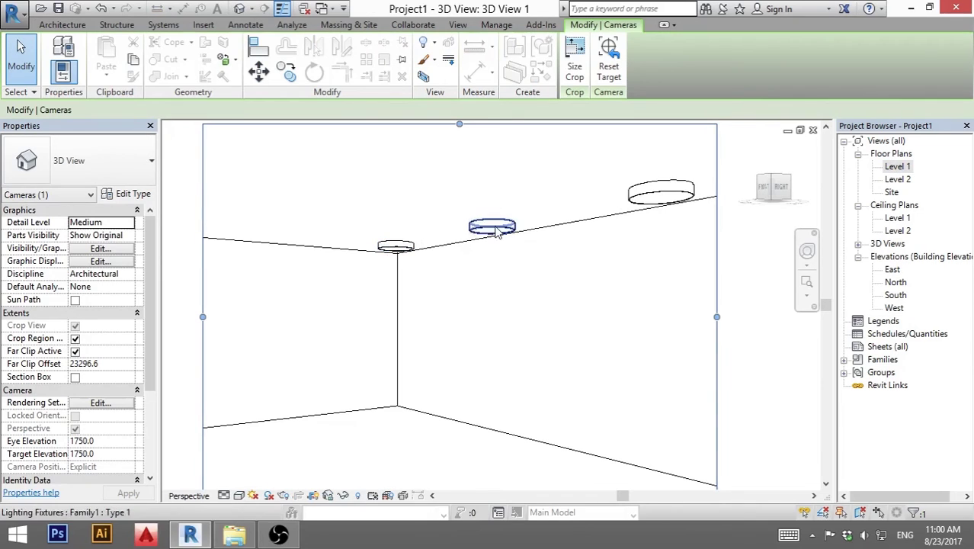
scroll(653, 305, down, 3)
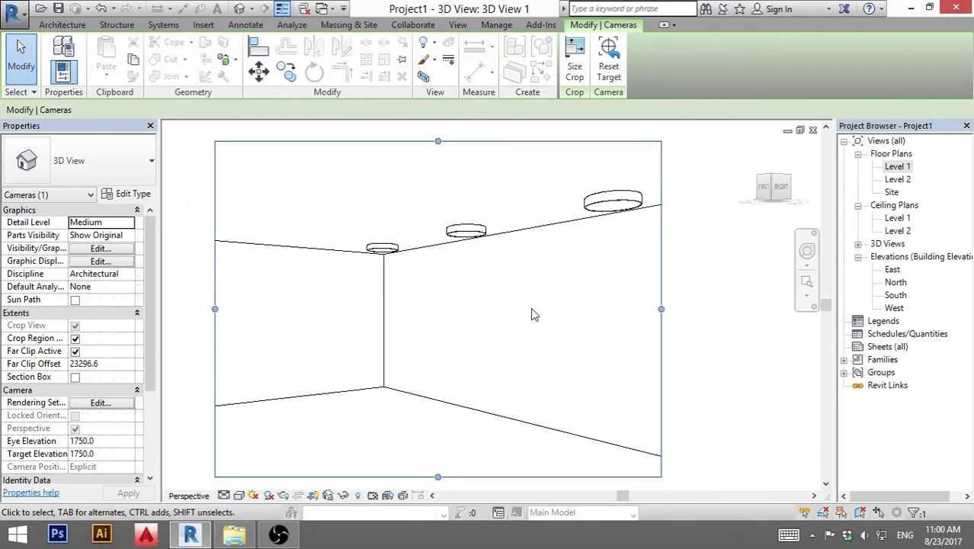
scroll(525, 310, up, 2)
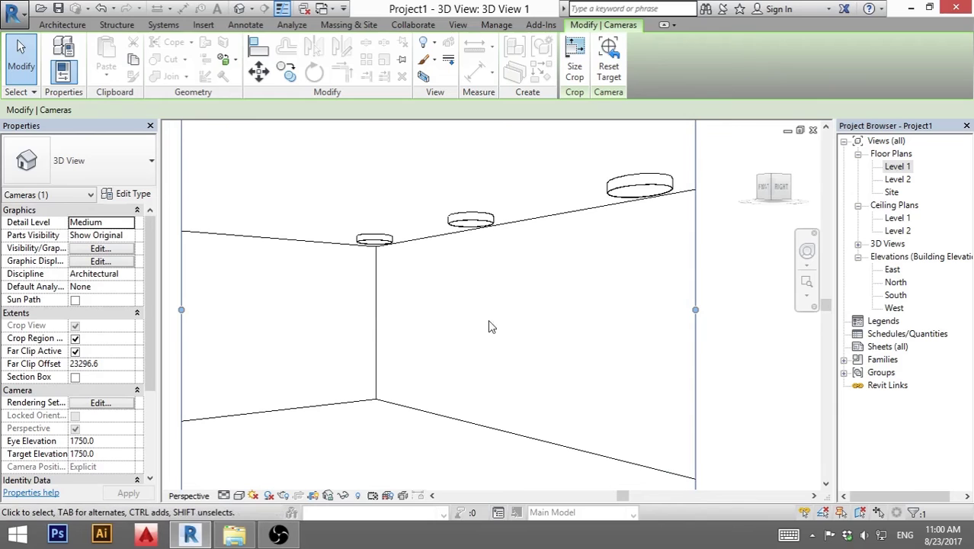
Render 3D View 1 at Medium quality with Interior: Artificial only lighting
key(r)
key(r)
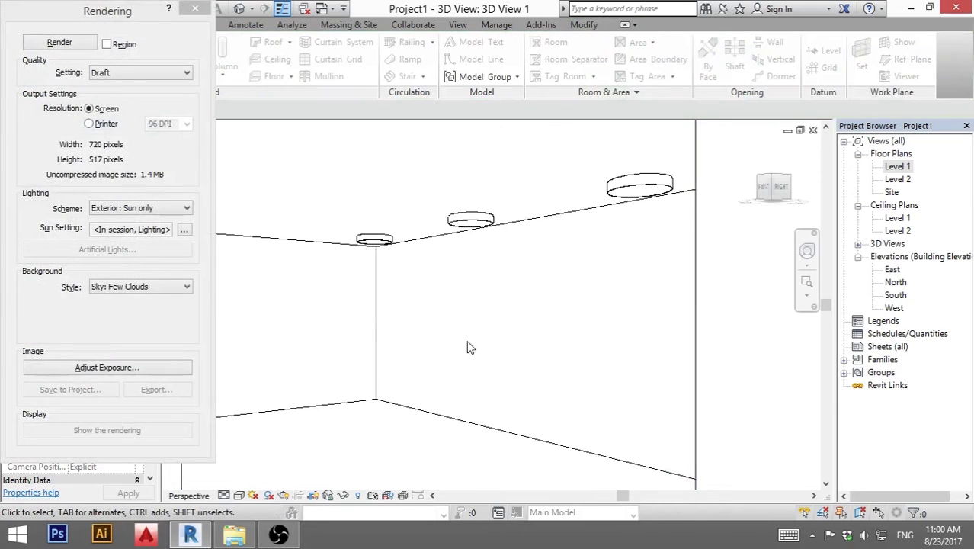
drag(128, 28, 148, 63)
click(141, 109)
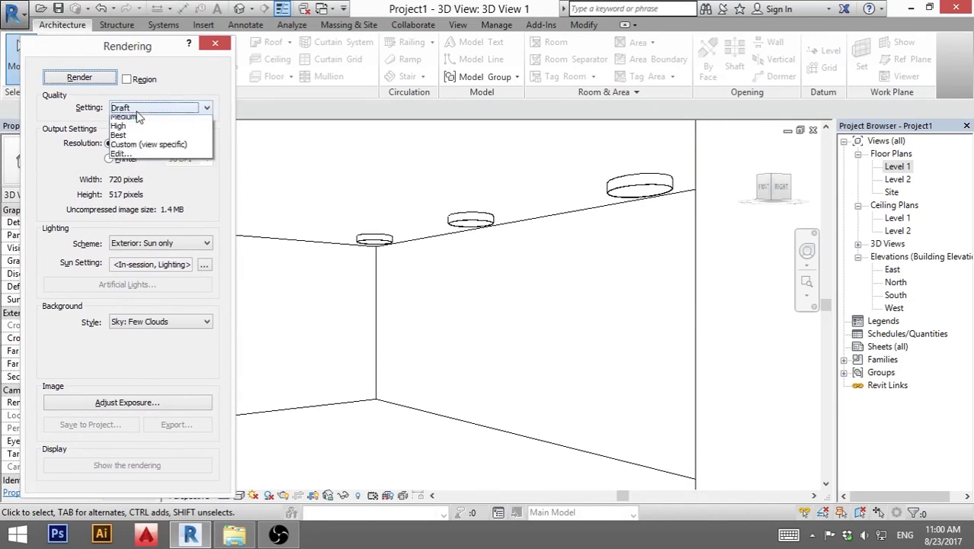
click(137, 130)
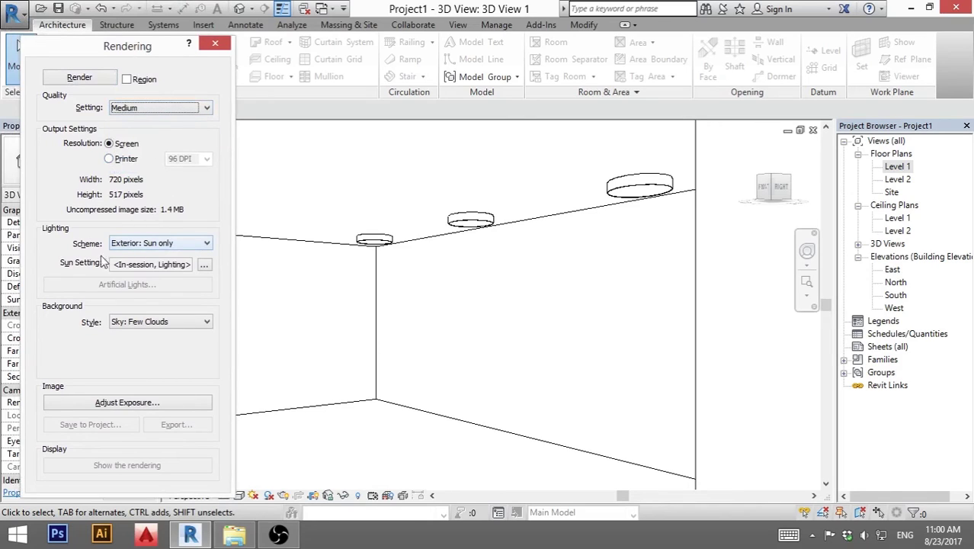
click(149, 245)
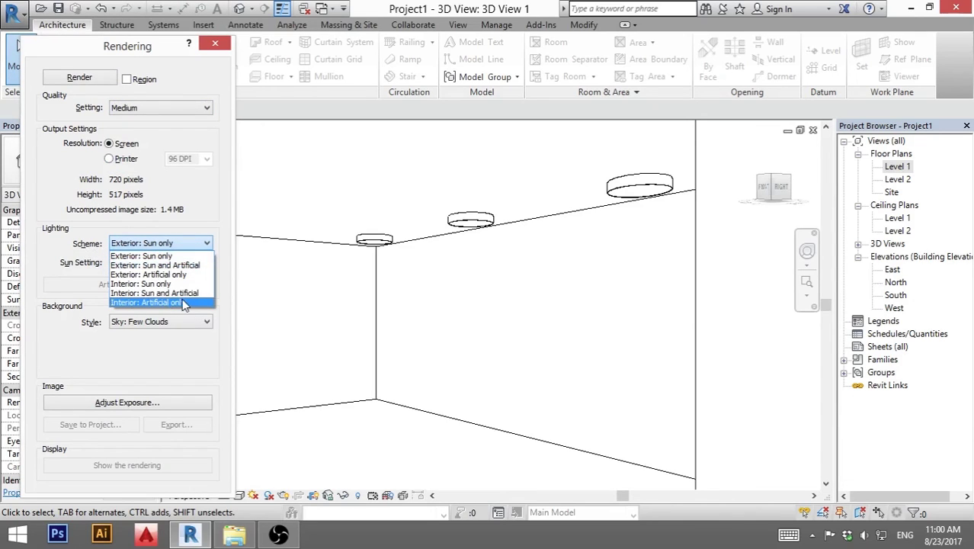
click(119, 302)
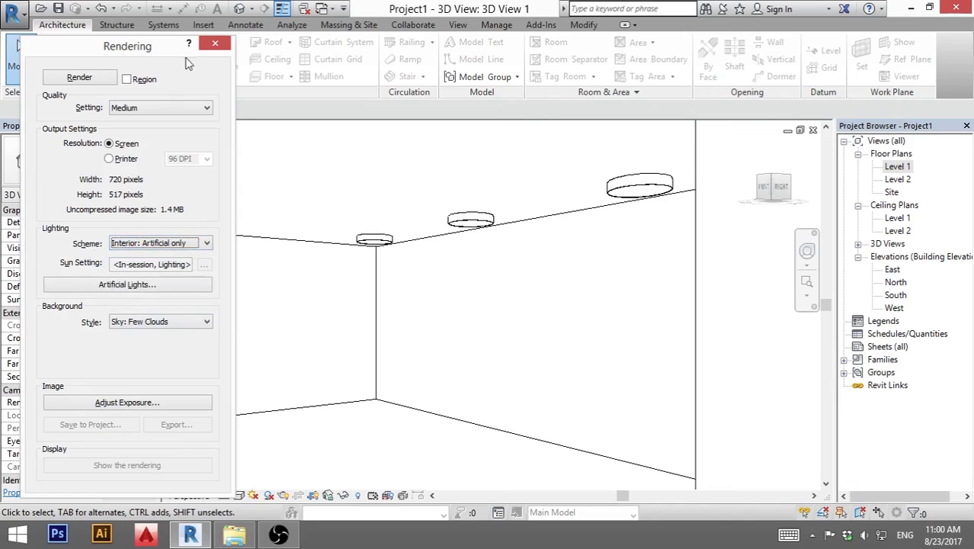
mouse_move(153, 54)
mouse_down()
mouse_move(149, 19)
mouse_move(150, 49)
mouse_up()
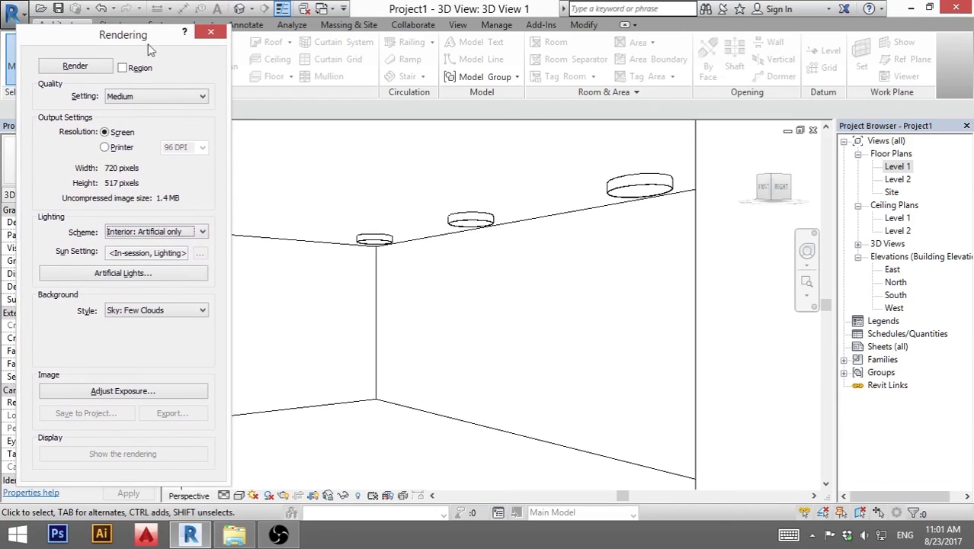
click(75, 67)
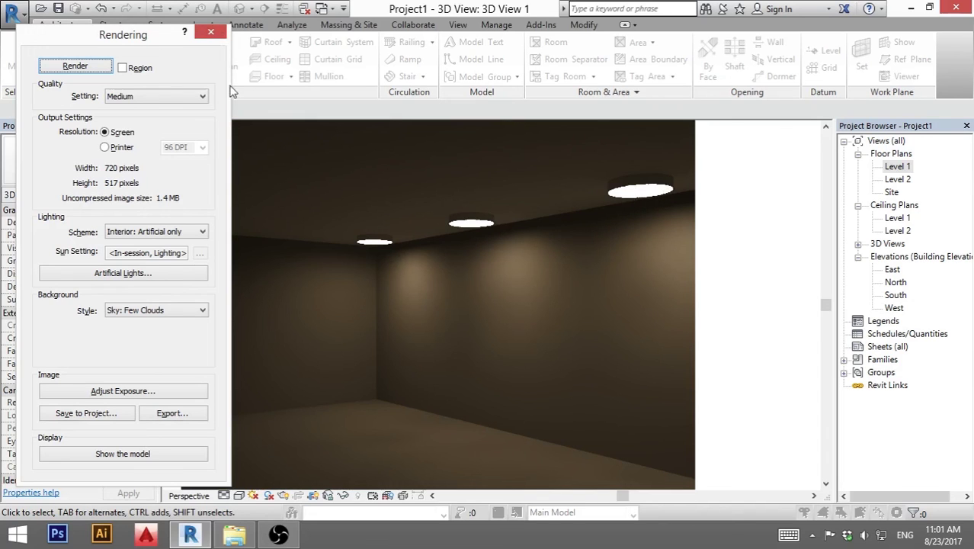
click(209, 32)
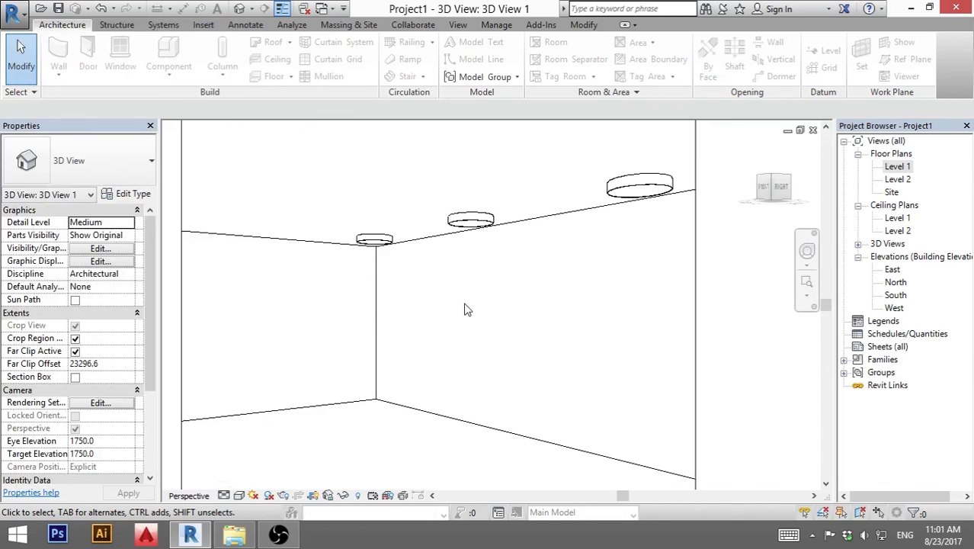